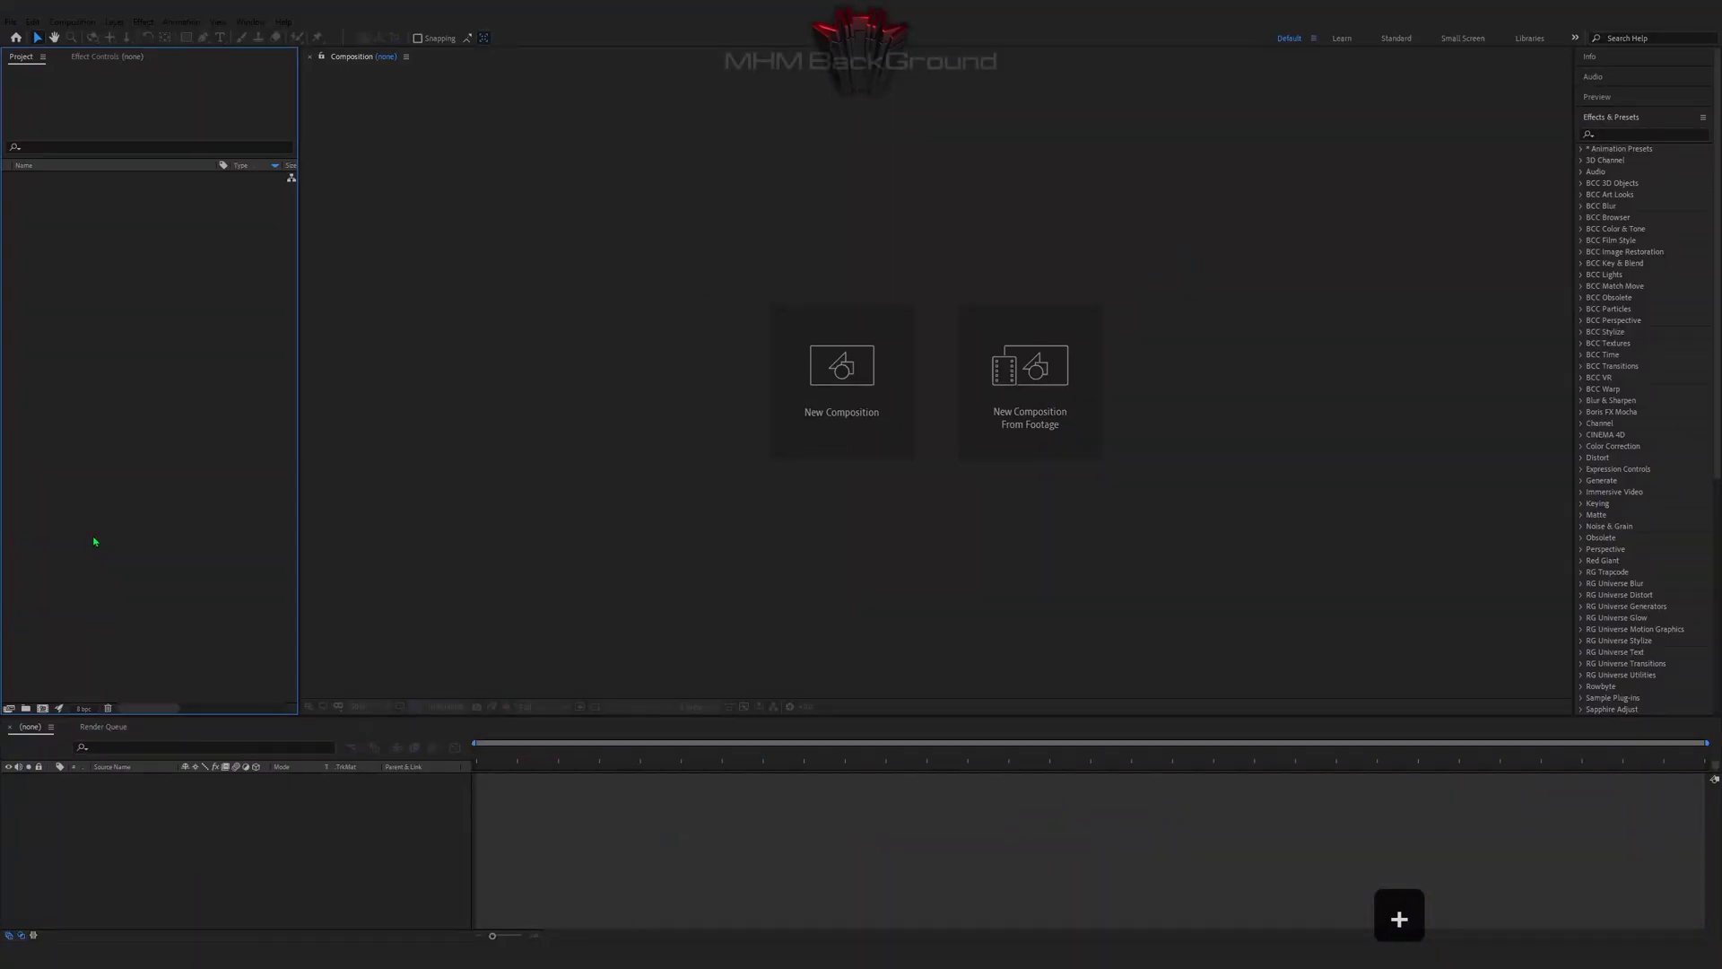
# Create a 1920 x 1080 composition at 60 frames per second and add a white solid to it
pyautogui.click(42, 707)
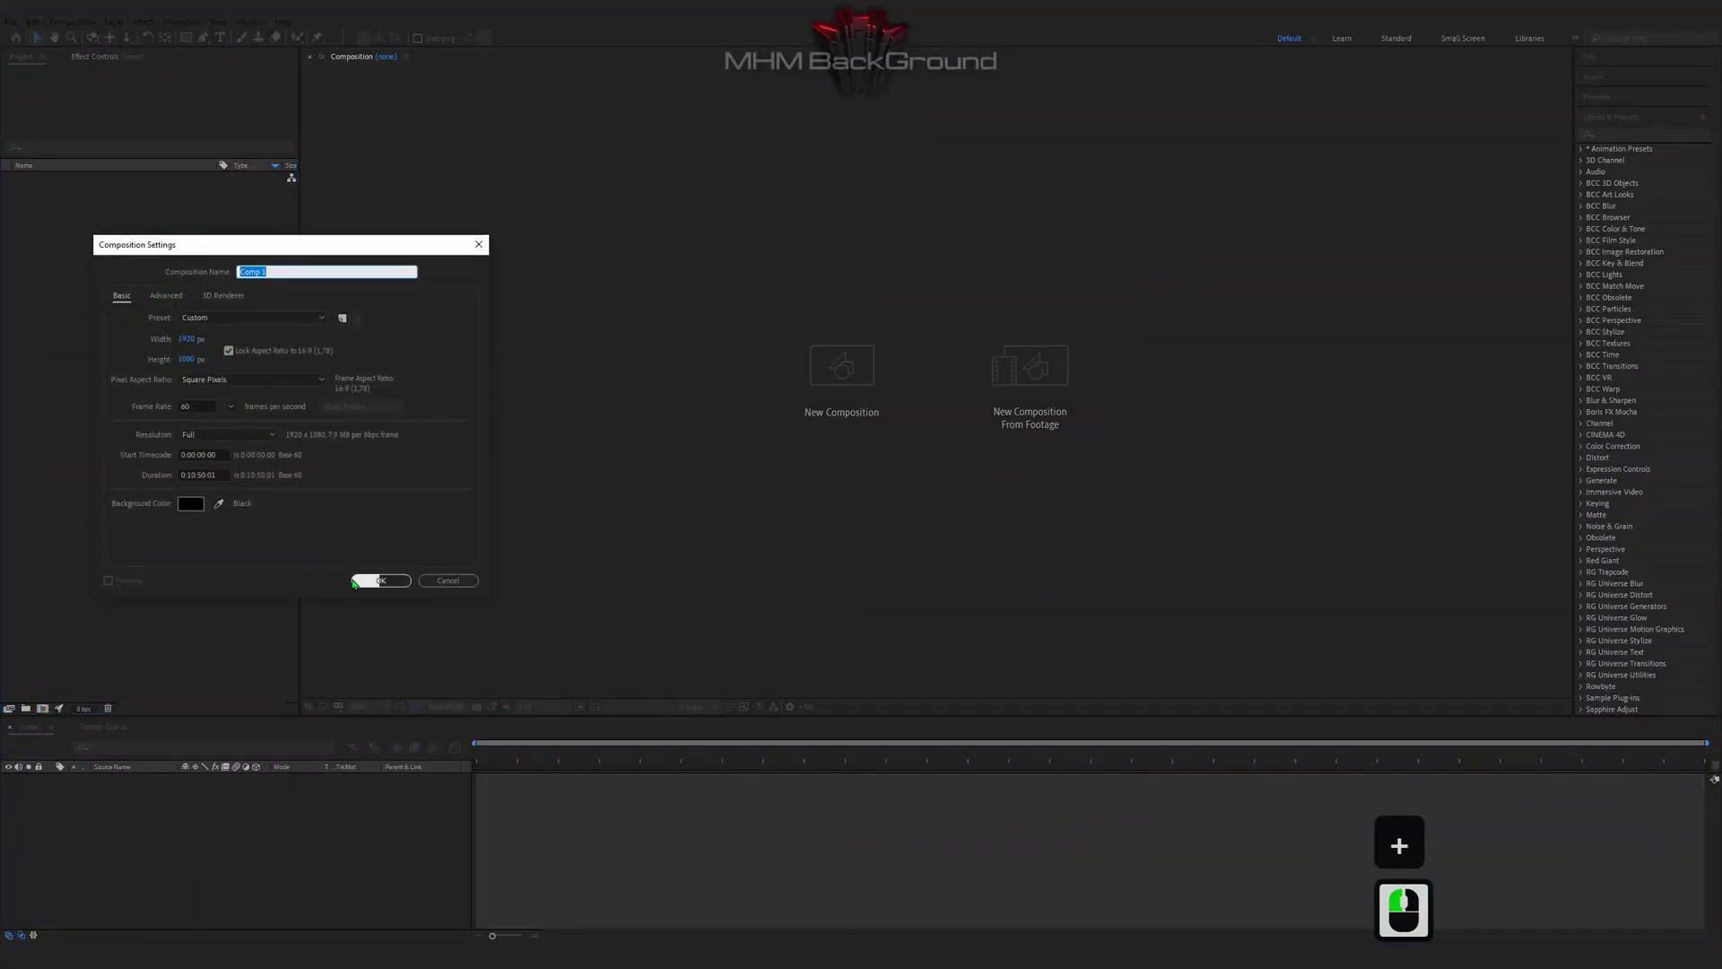
pyautogui.click(351, 582)
pyautogui.click(300, 720)
pyautogui.rightClick(299, 720)
pyautogui.moveTo(269, 652)
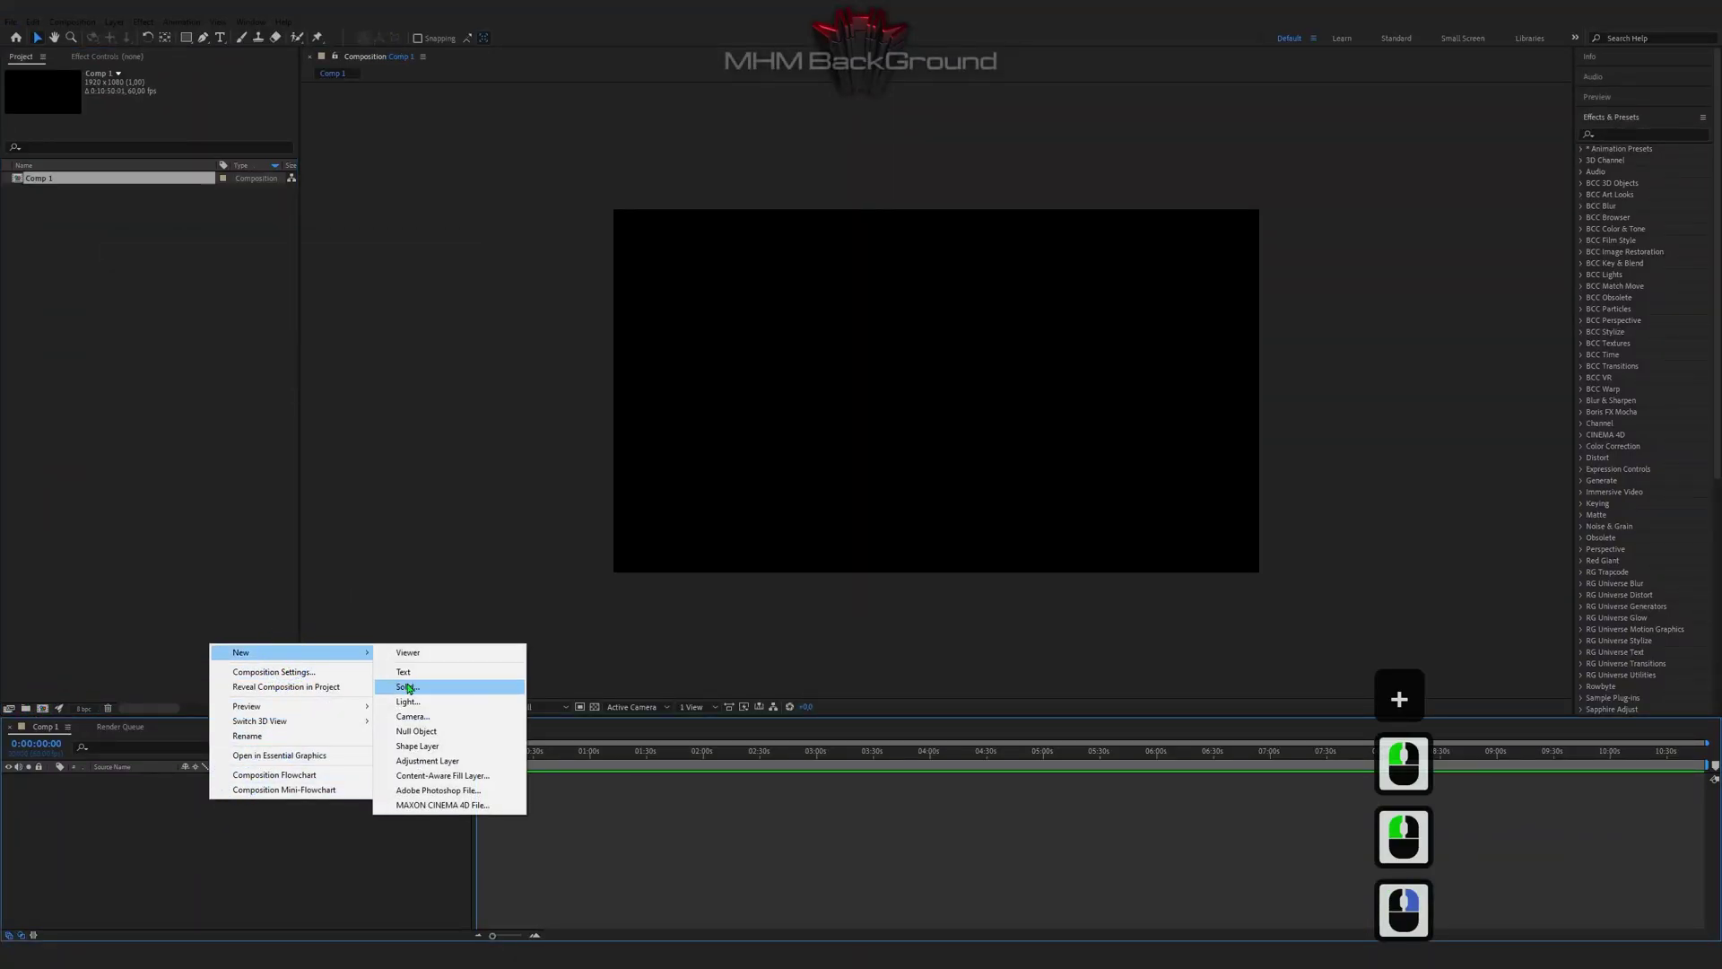
pyautogui.click(408, 687)
pyautogui.click(227, 349)
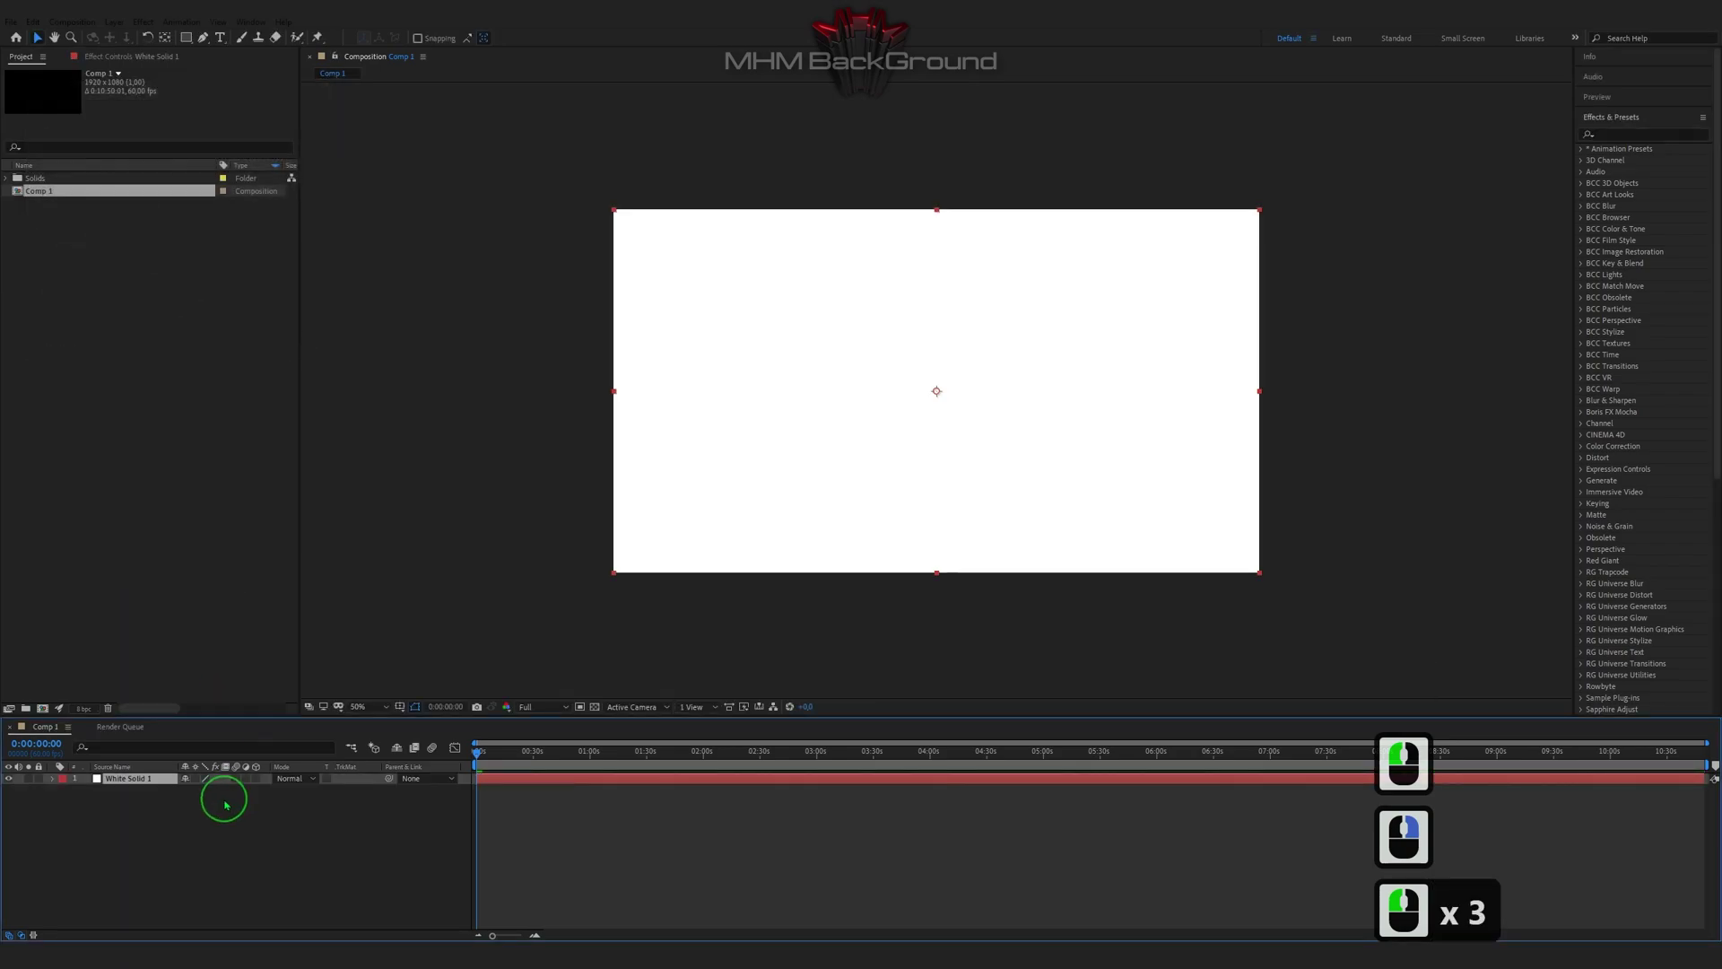
# Add a second solid coloured black above the white solid
pyautogui.rightClick(226, 805)
pyautogui.moveTo(288, 654)
pyautogui.click(417, 687)
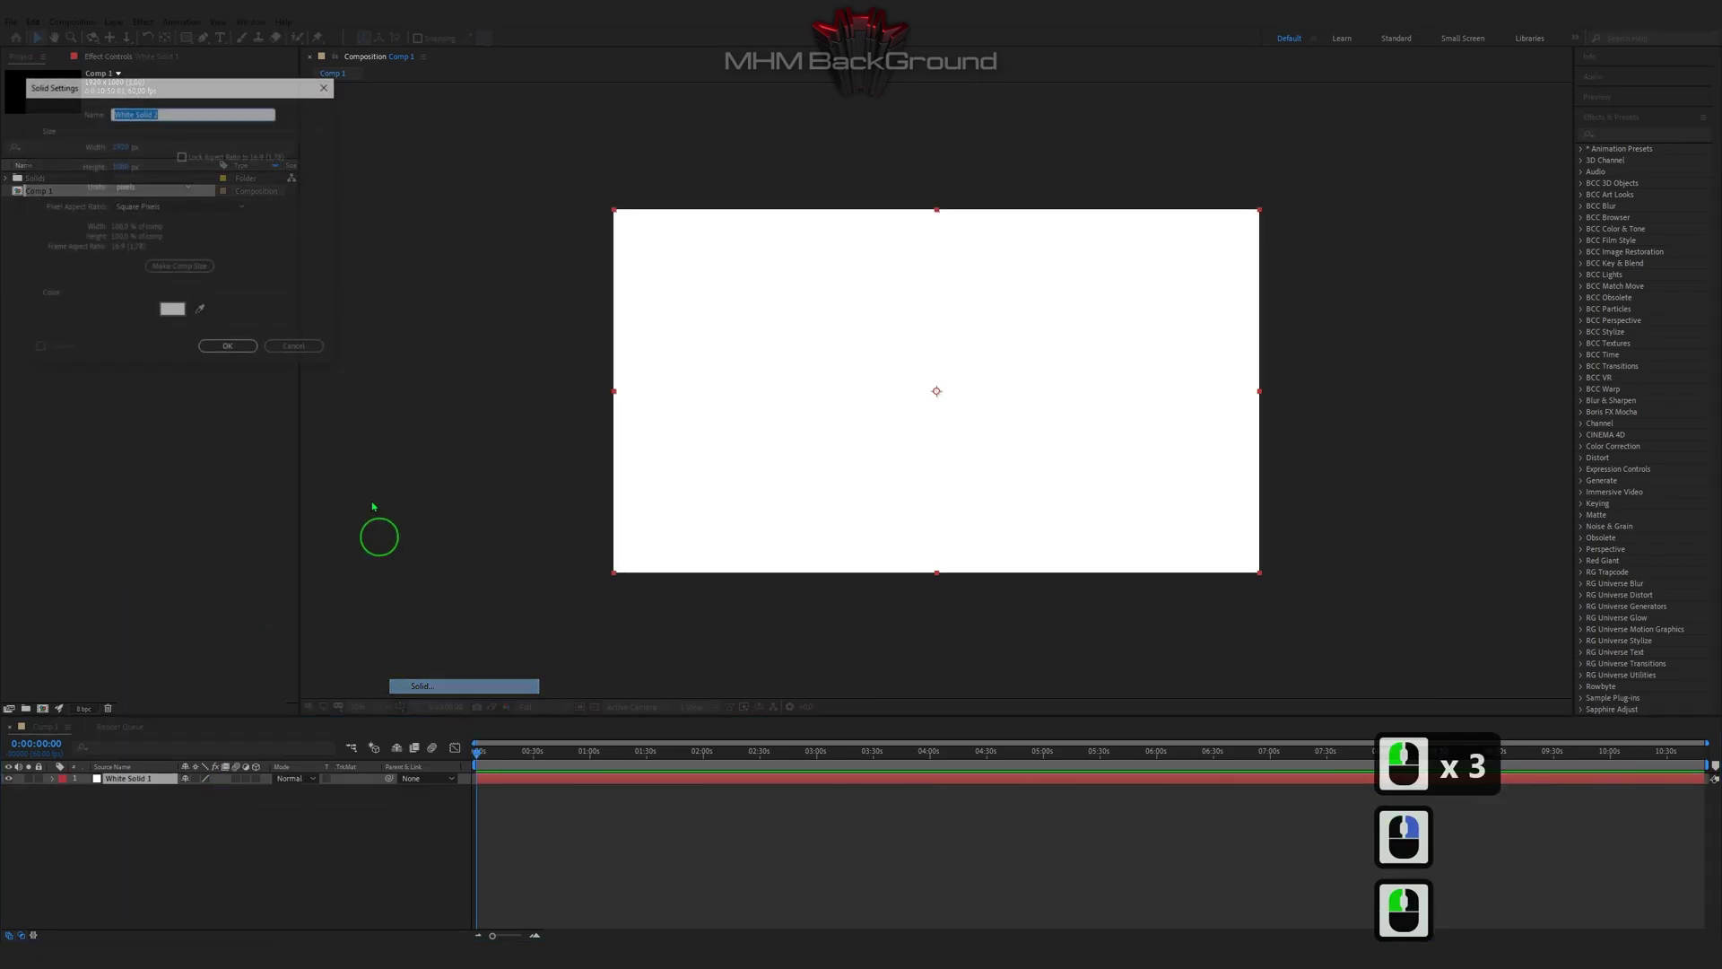
pyautogui.click(172, 308)
pyautogui.click(224, 516)
pyautogui.click(357, 372)
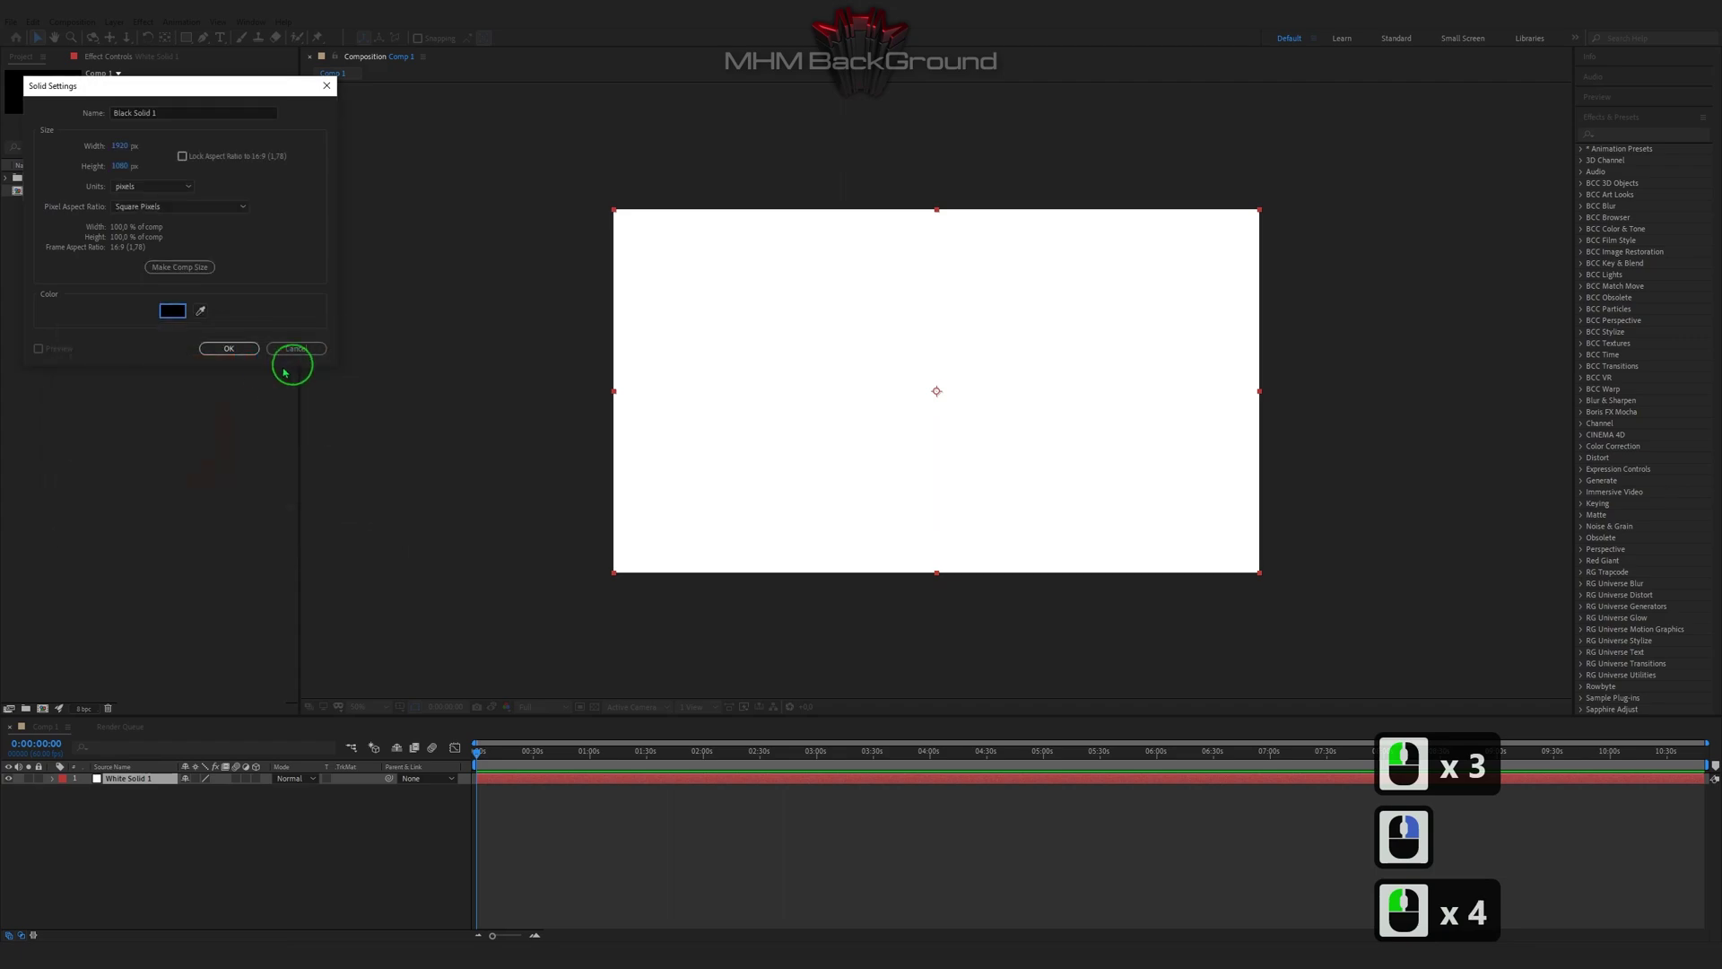
pyautogui.click(229, 348)
# Add an adjustment layer to the composition
pyautogui.rightClick(149, 826)
pyautogui.moveTo(229, 682)
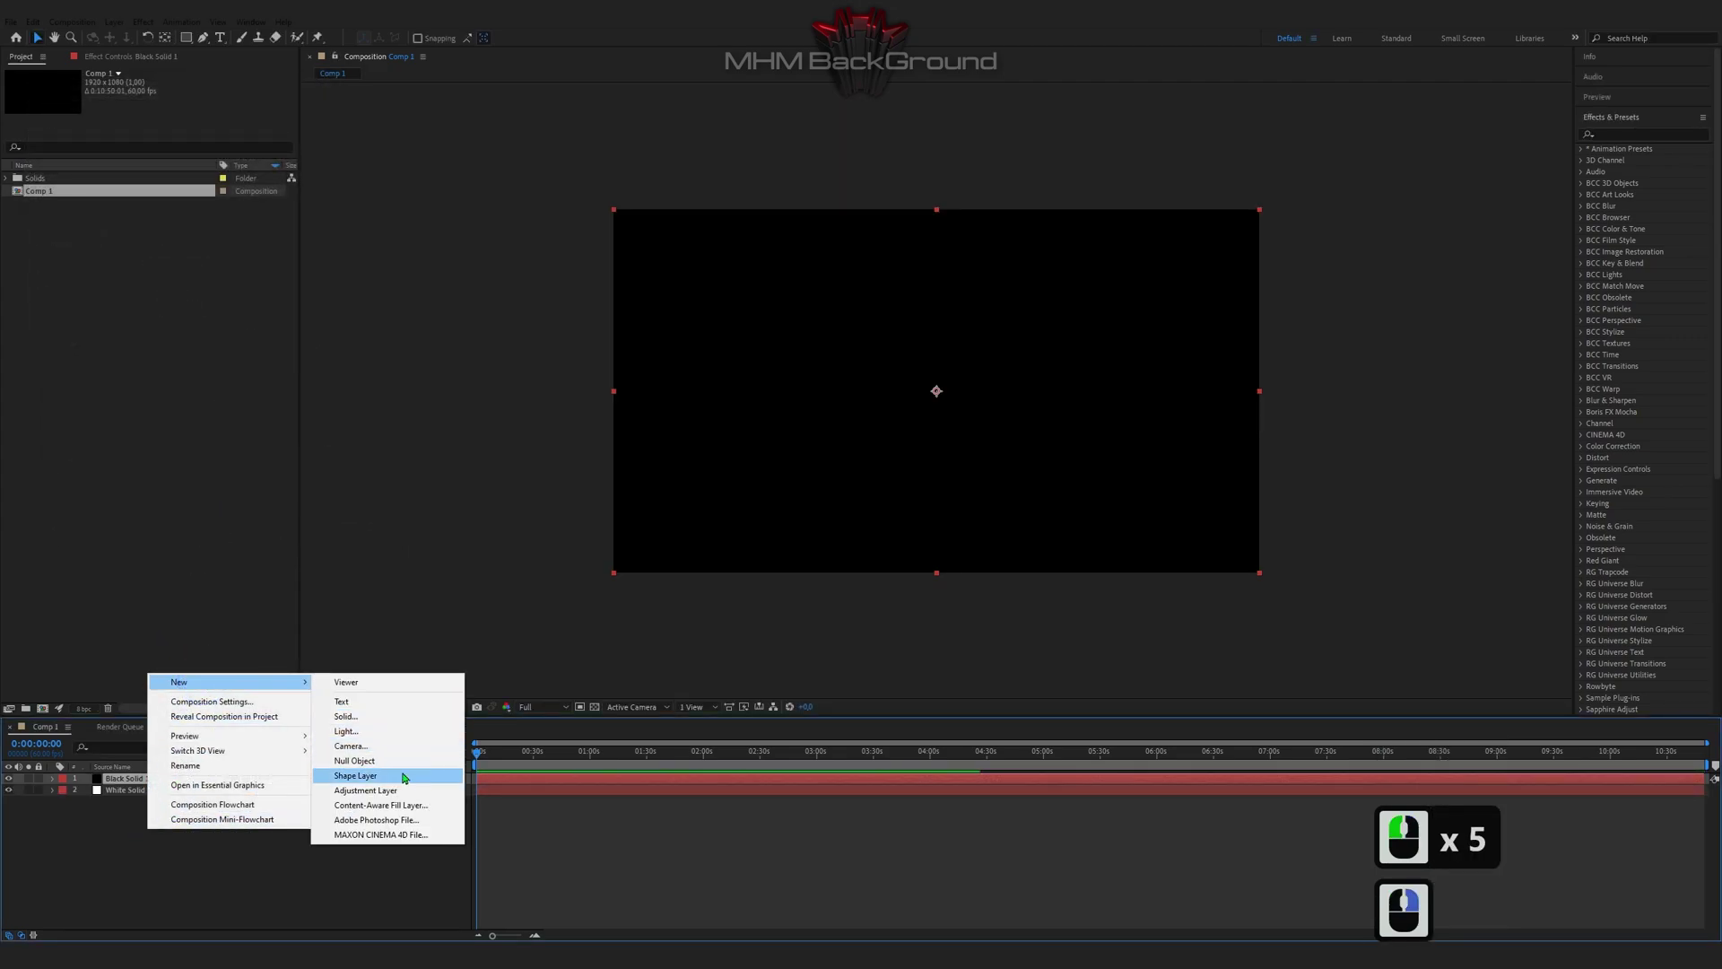
pyautogui.click(397, 788)
# Apply the Video Copilot Element effect to the black solid and open its Scene Setup
pyautogui.click(192, 300)
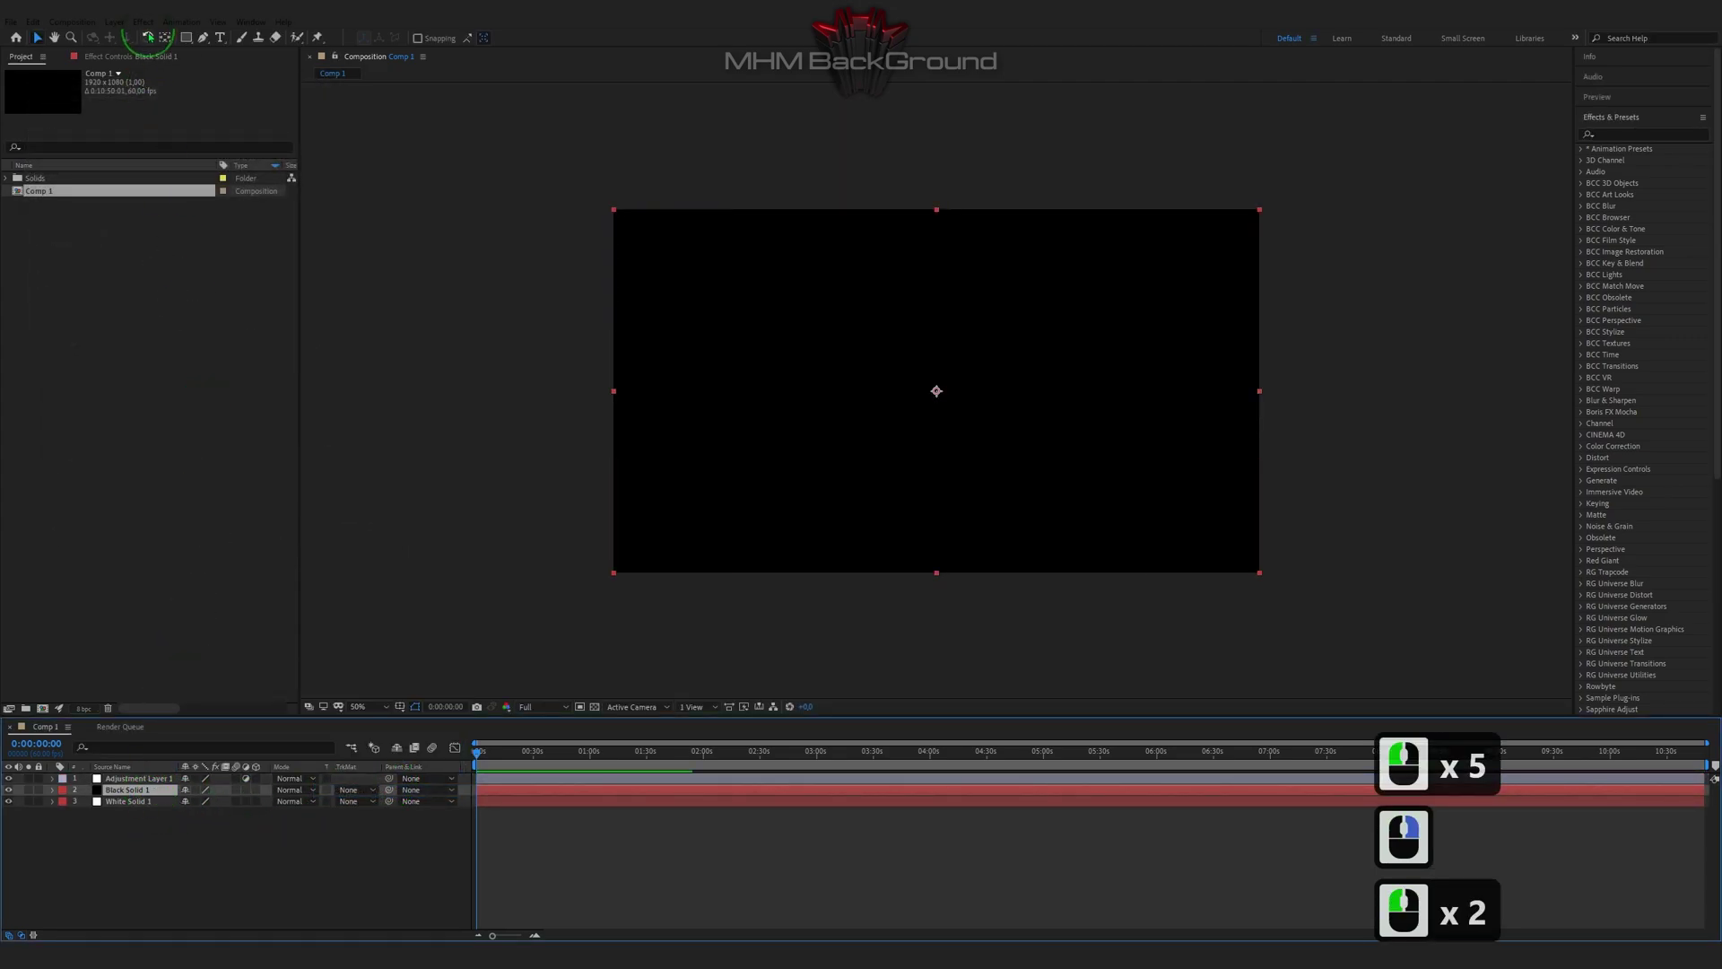
pyautogui.click(143, 22)
pyautogui.moveTo(301, 912)
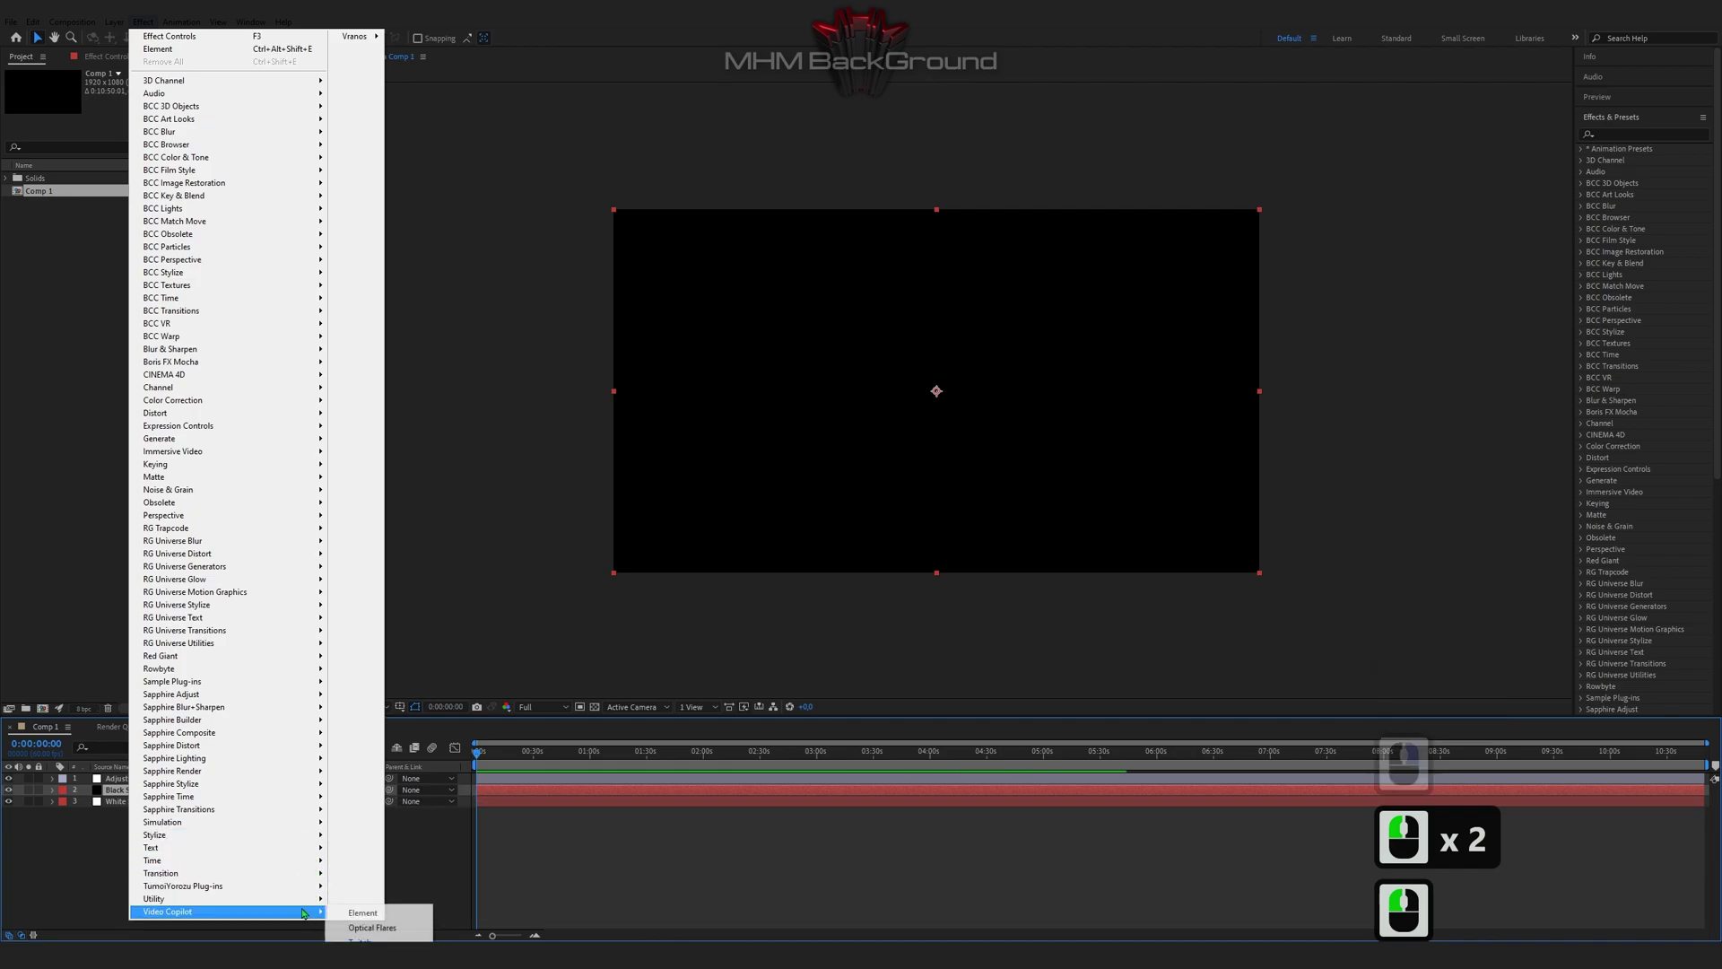
pyautogui.click(363, 913)
pyautogui.click(111, 174)
pyautogui.click(562, 308)
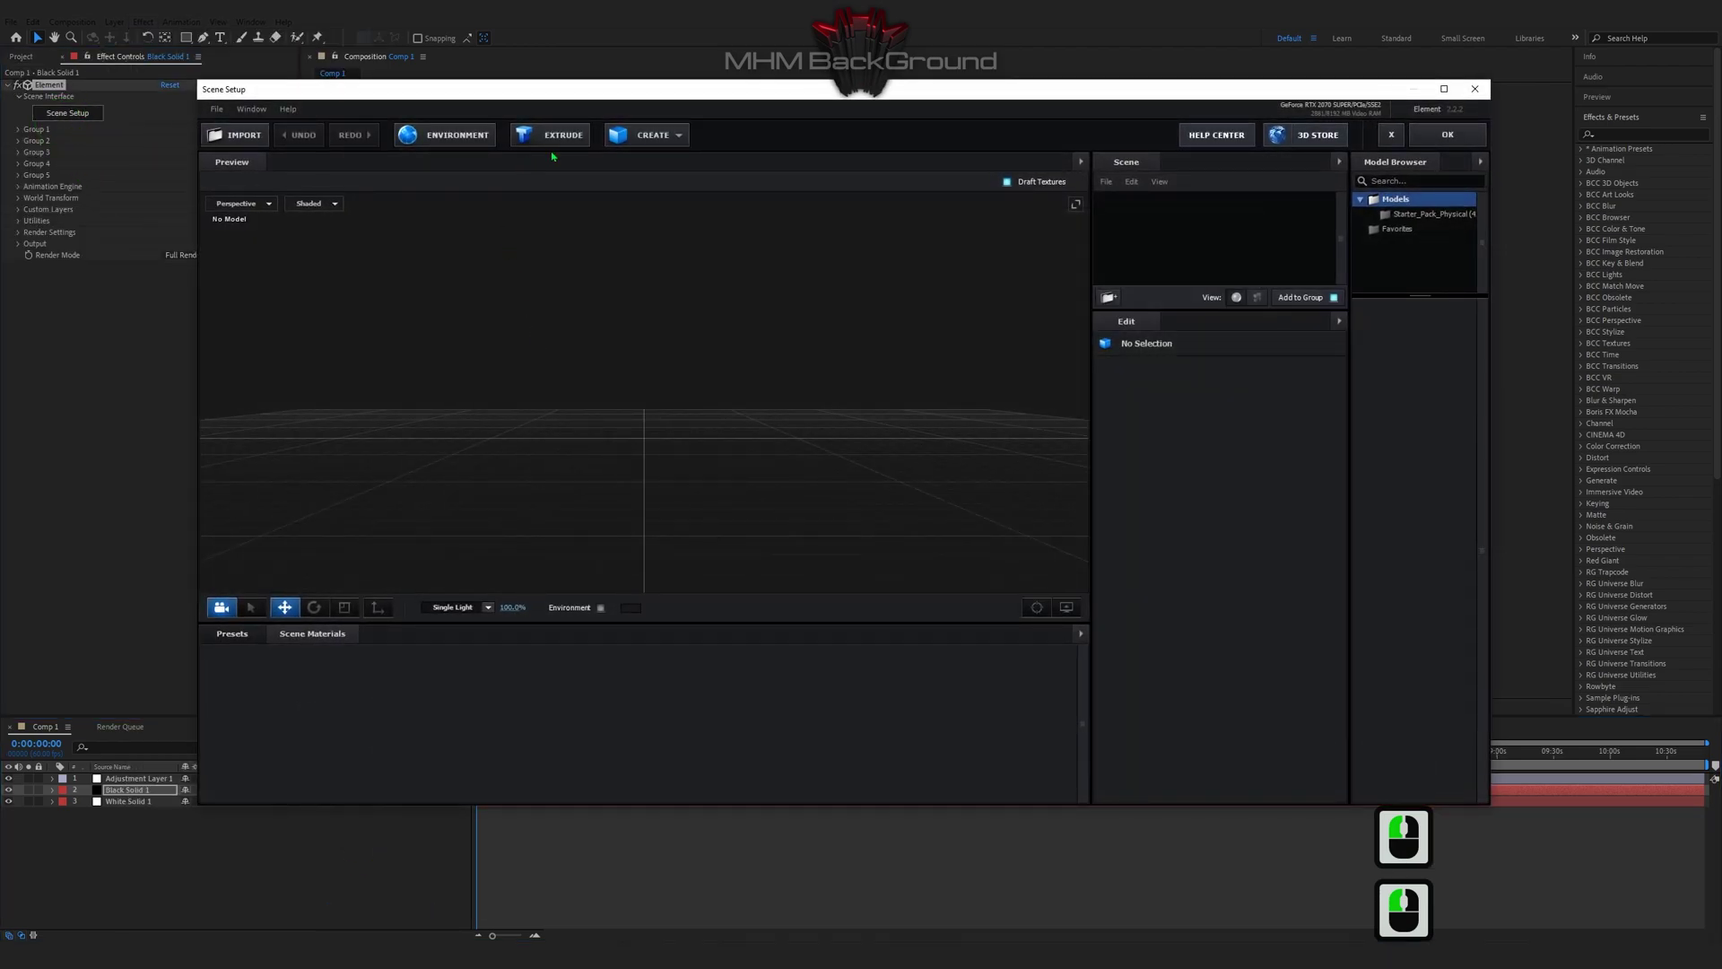
# Create a tube model with height 0.19, radius 1, internal radius 63% and 4 sides
pyautogui.click(638, 136)
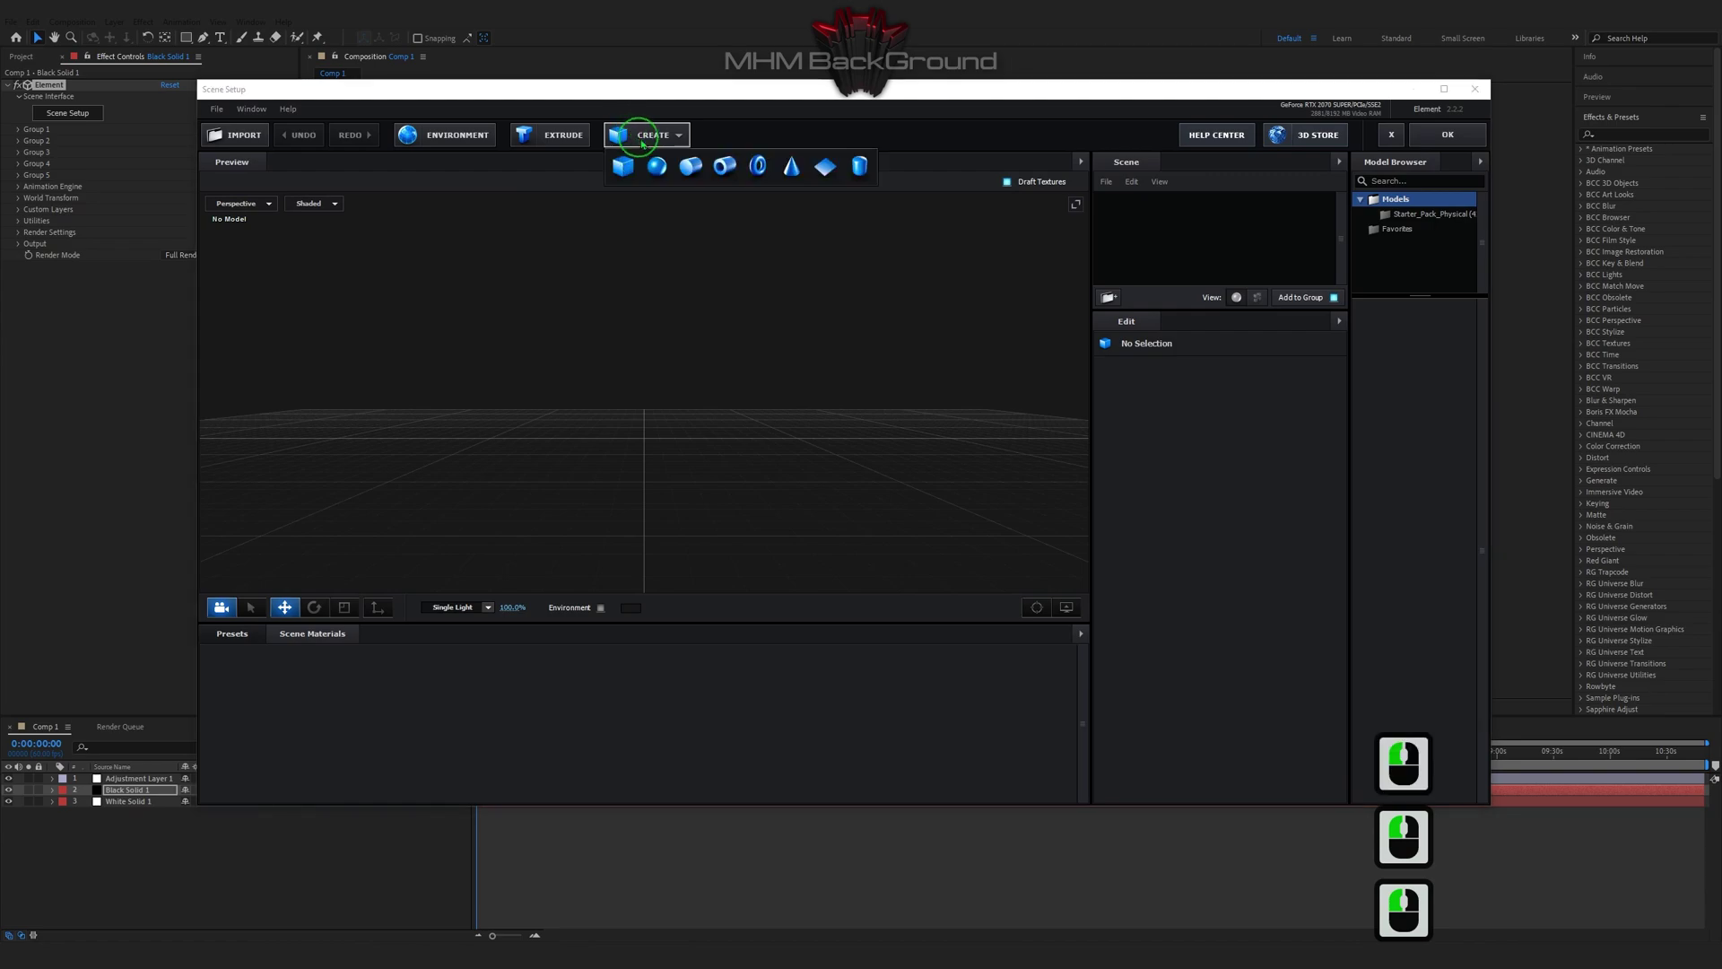
pyautogui.click(715, 182)
pyautogui.doubleClick(1210, 404)
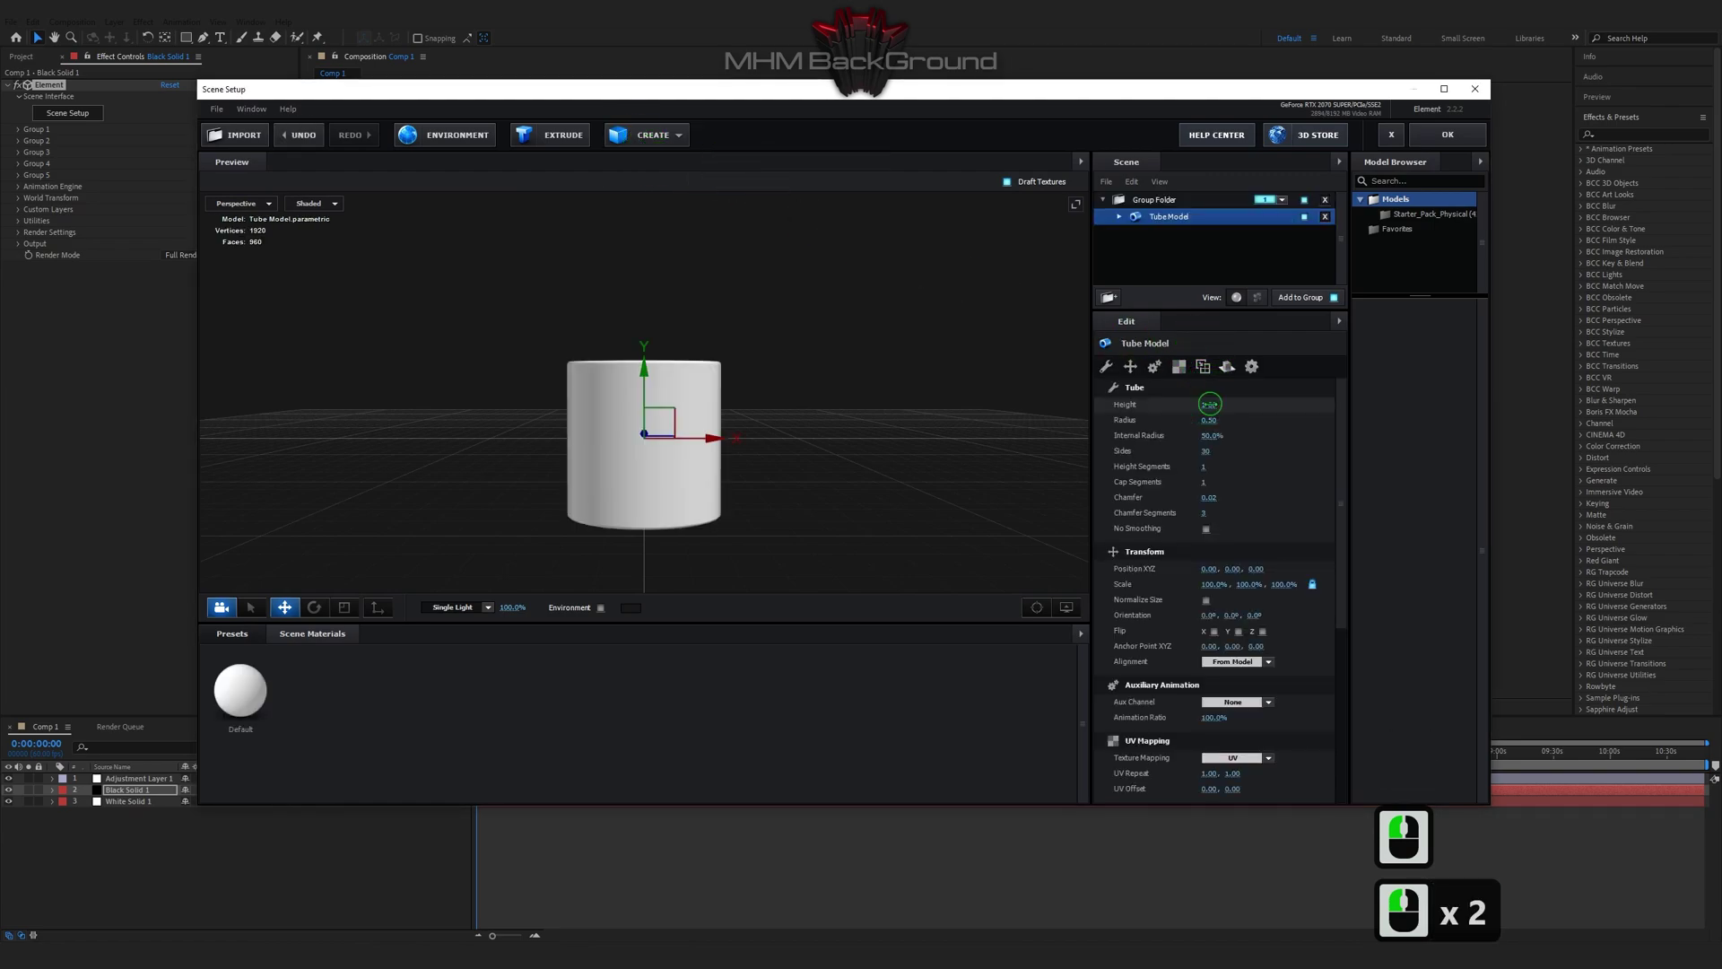
pyautogui.write('0.19')
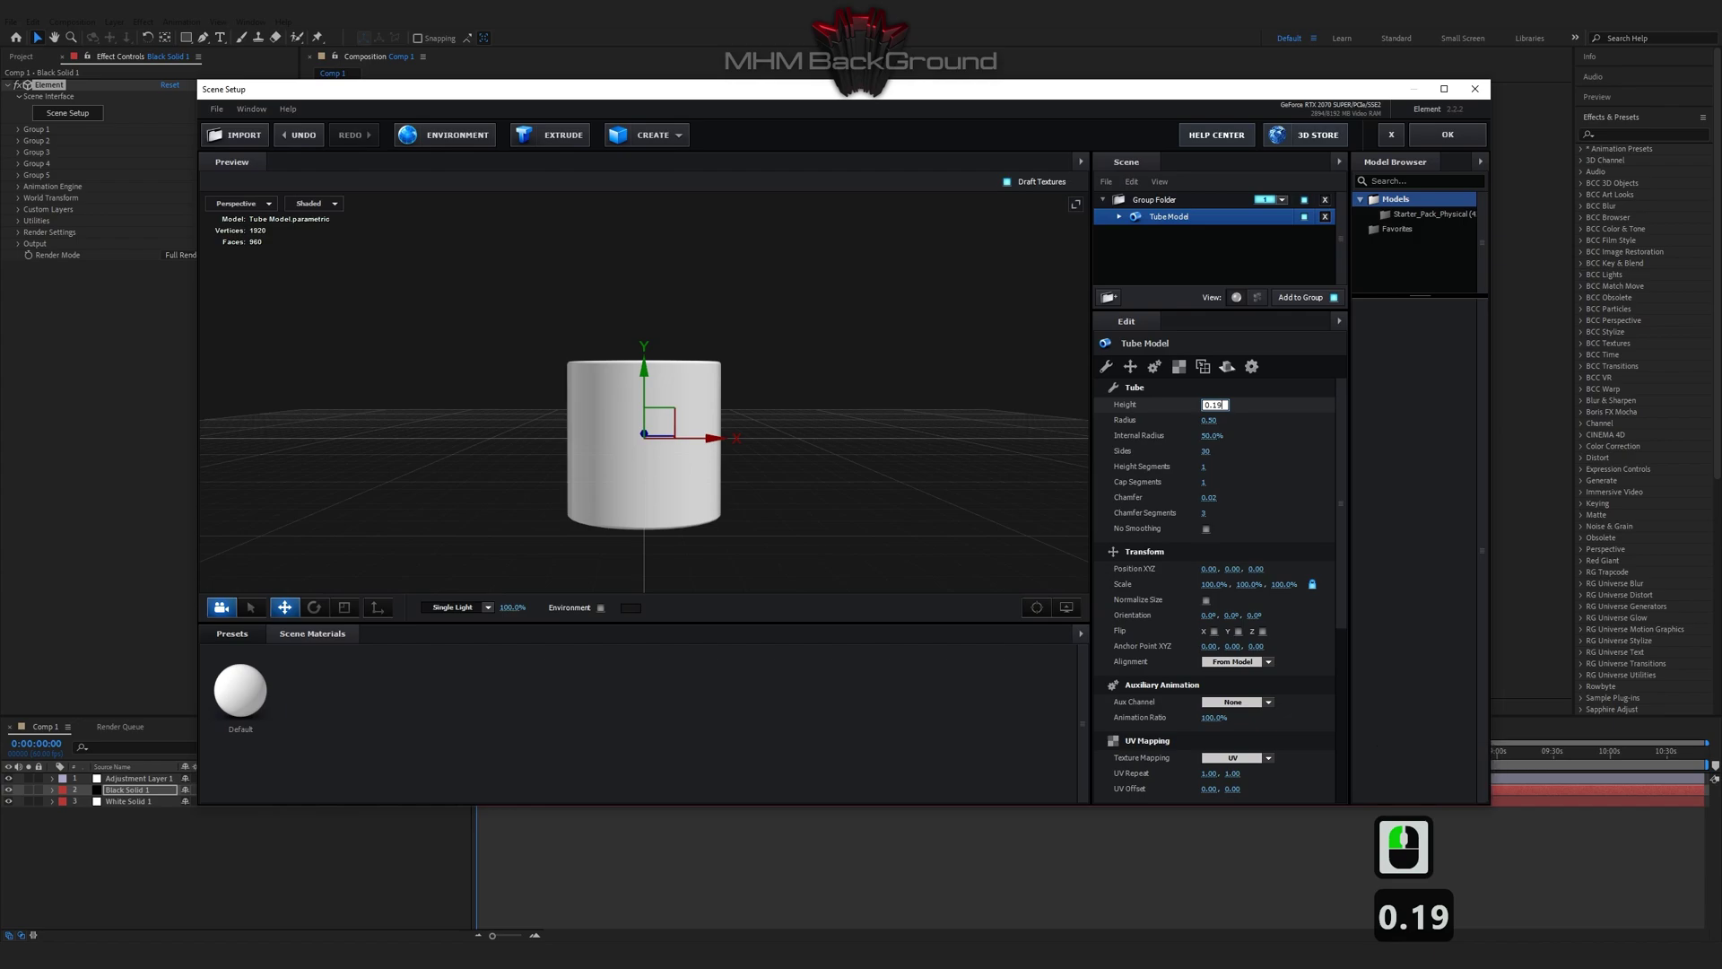
pyautogui.press('Tab')
pyautogui.write('1')
pyautogui.press('Tab')
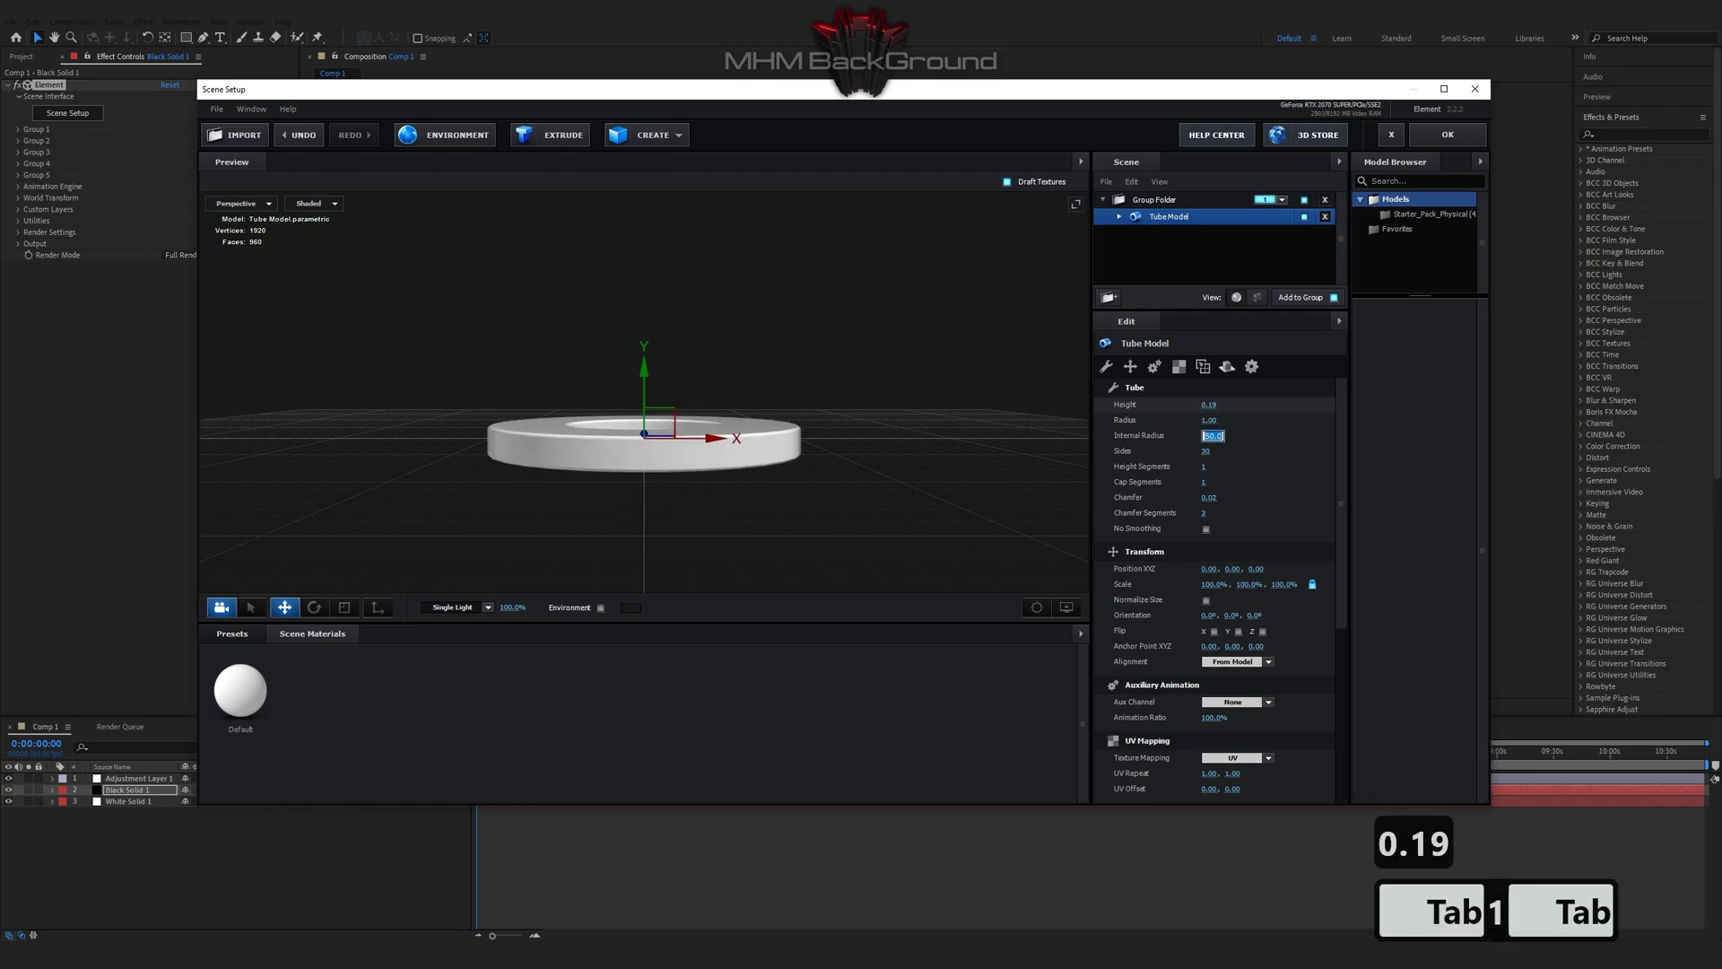
pyautogui.write('63')
pyautogui.press('Tab')
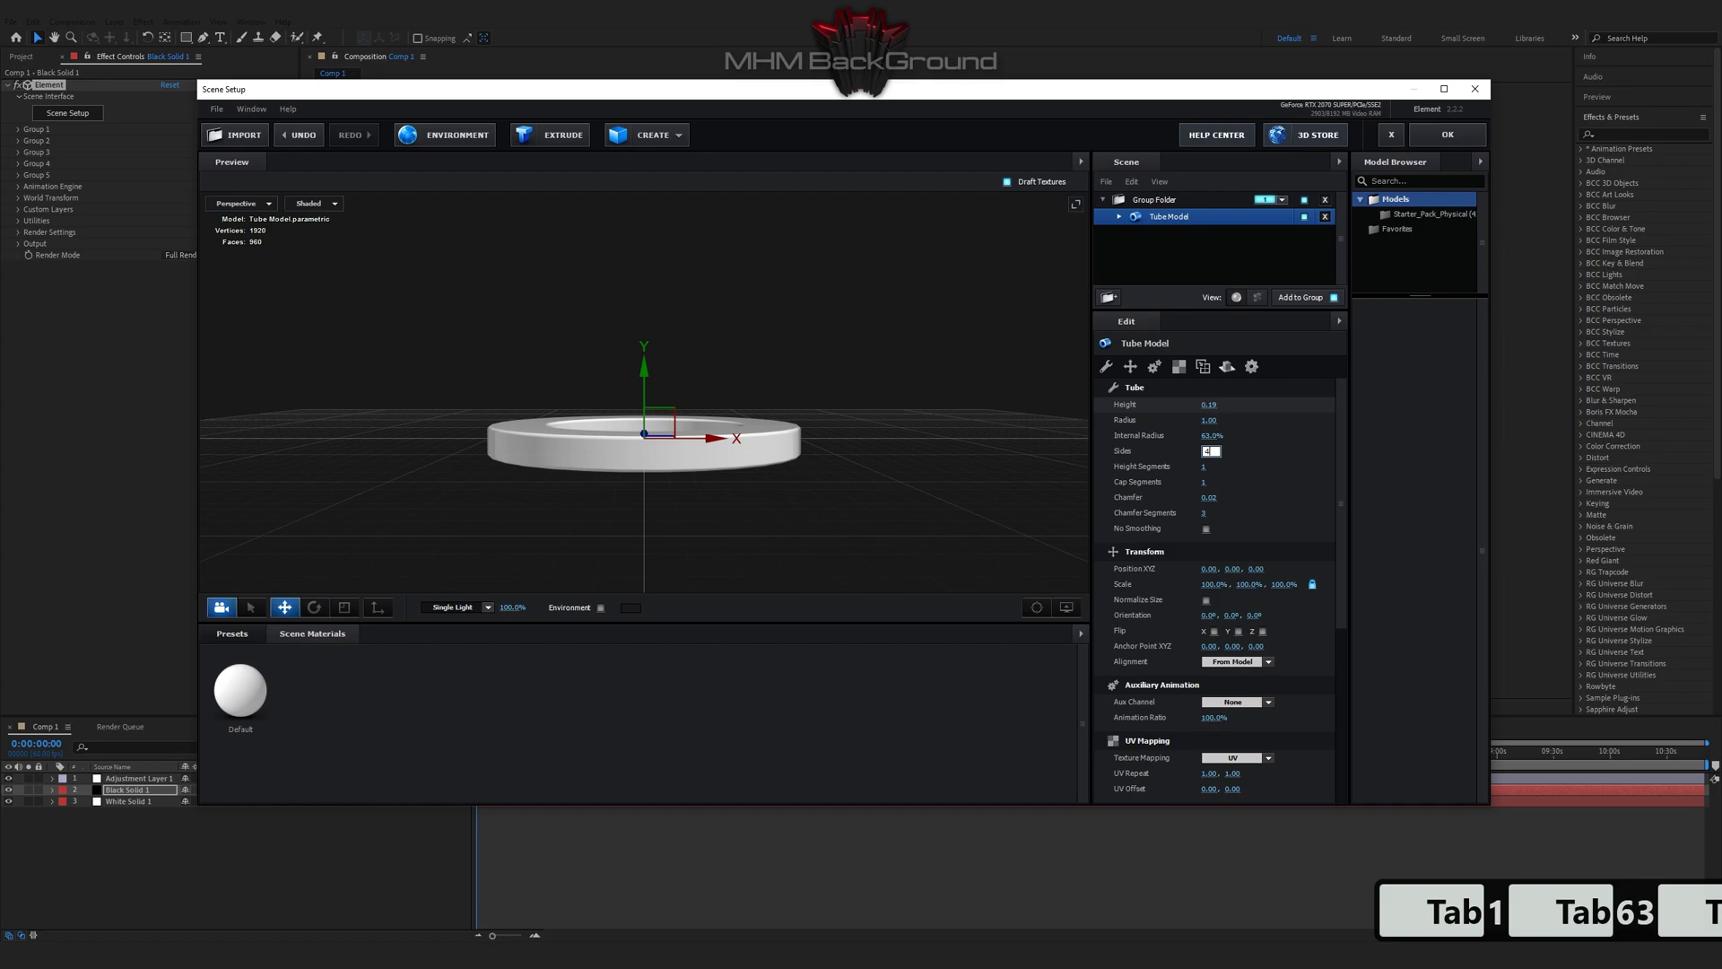
pyautogui.press('Return')
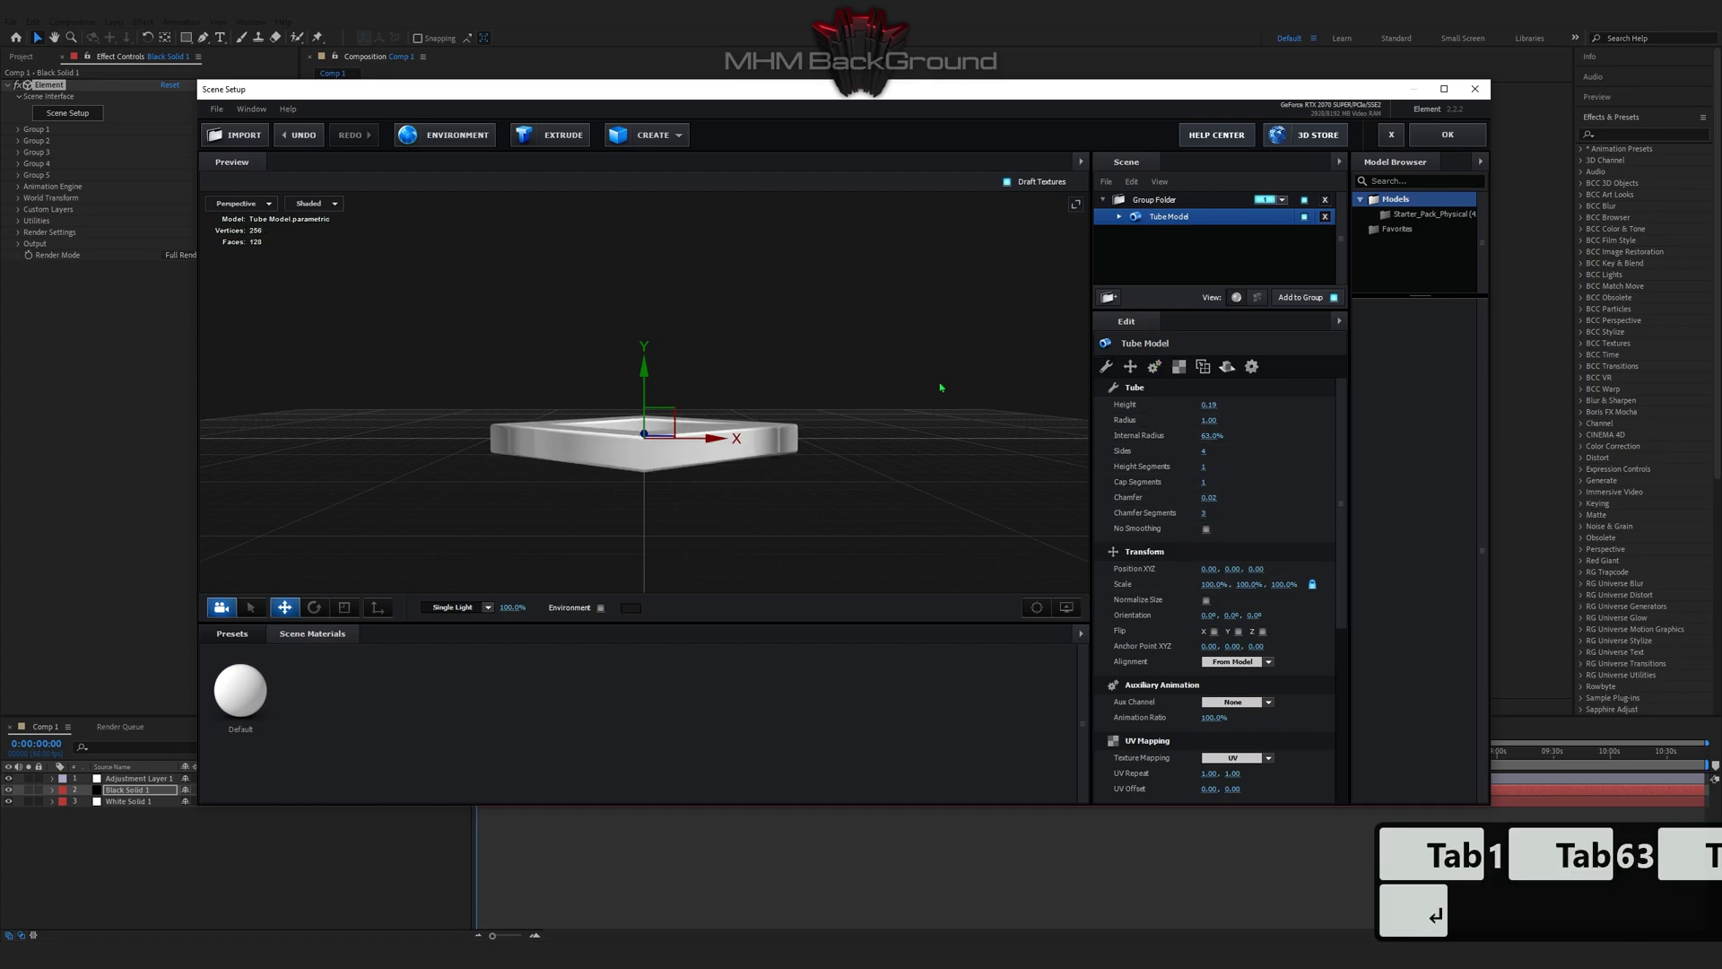
# Set the tube material's reflectivity intensity and refraction intensity both to 100%
pyautogui.moveTo(977, 386); pyautogui.dragTo(1021, 444)
pyautogui.click(1120, 216)
pyautogui.click(1170, 234)
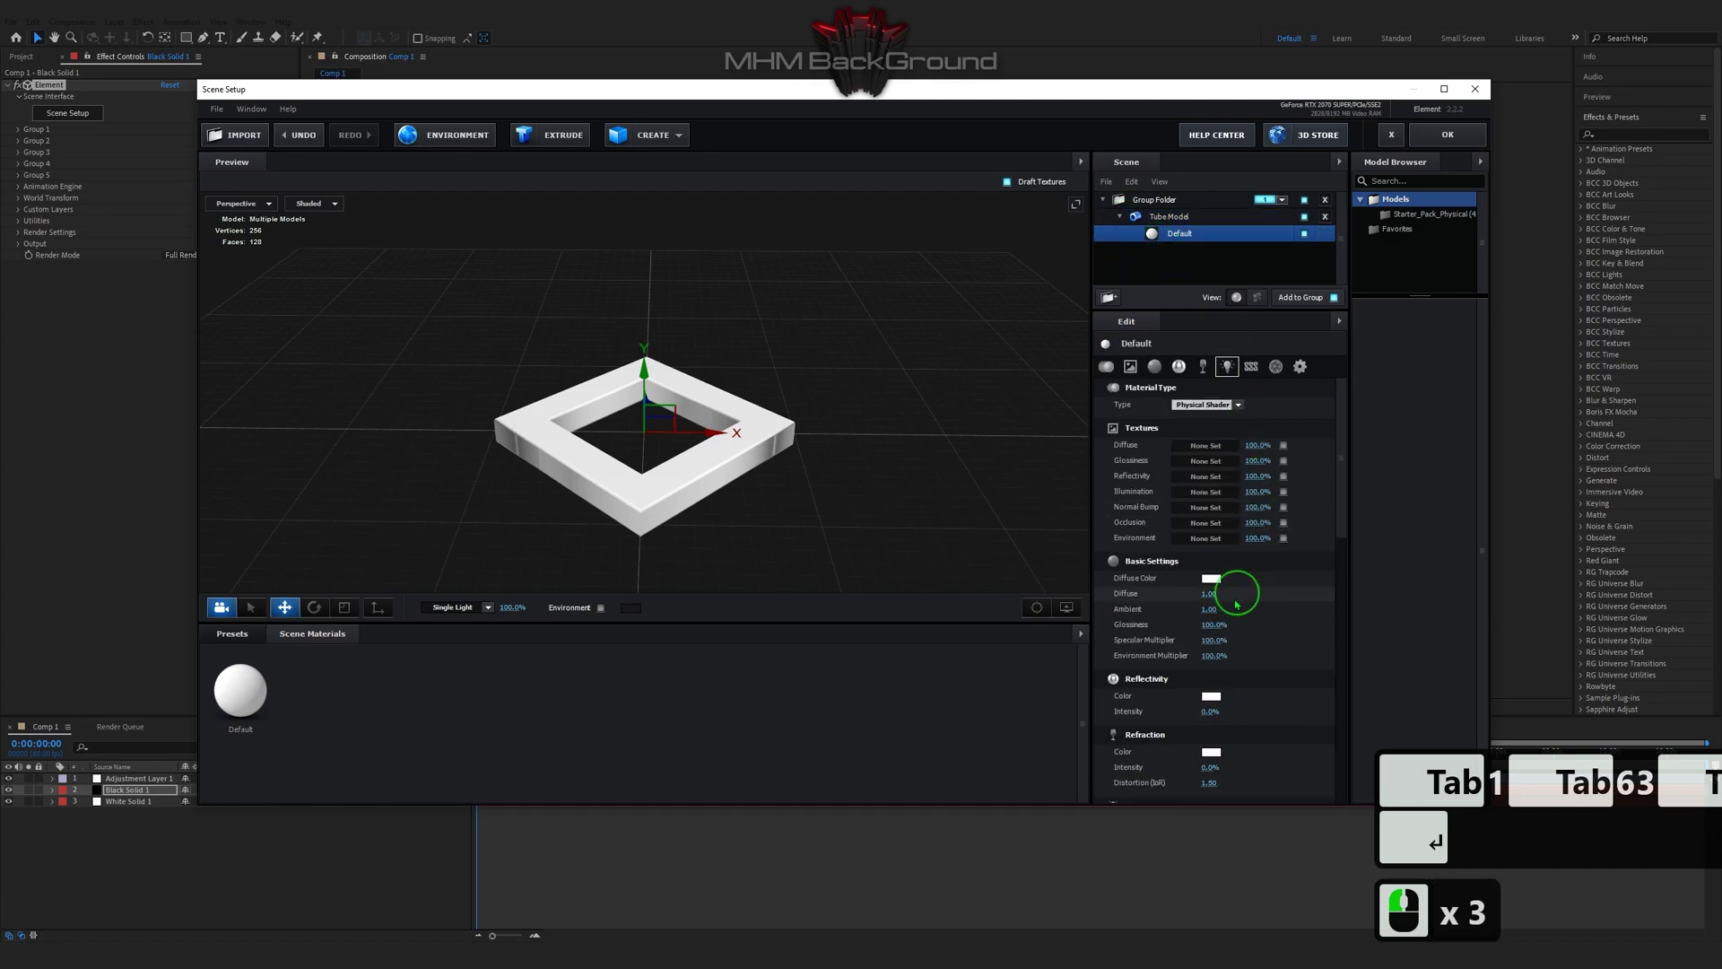
pyautogui.moveTo(1220, 711); pyautogui.dragTo(1327, 731)
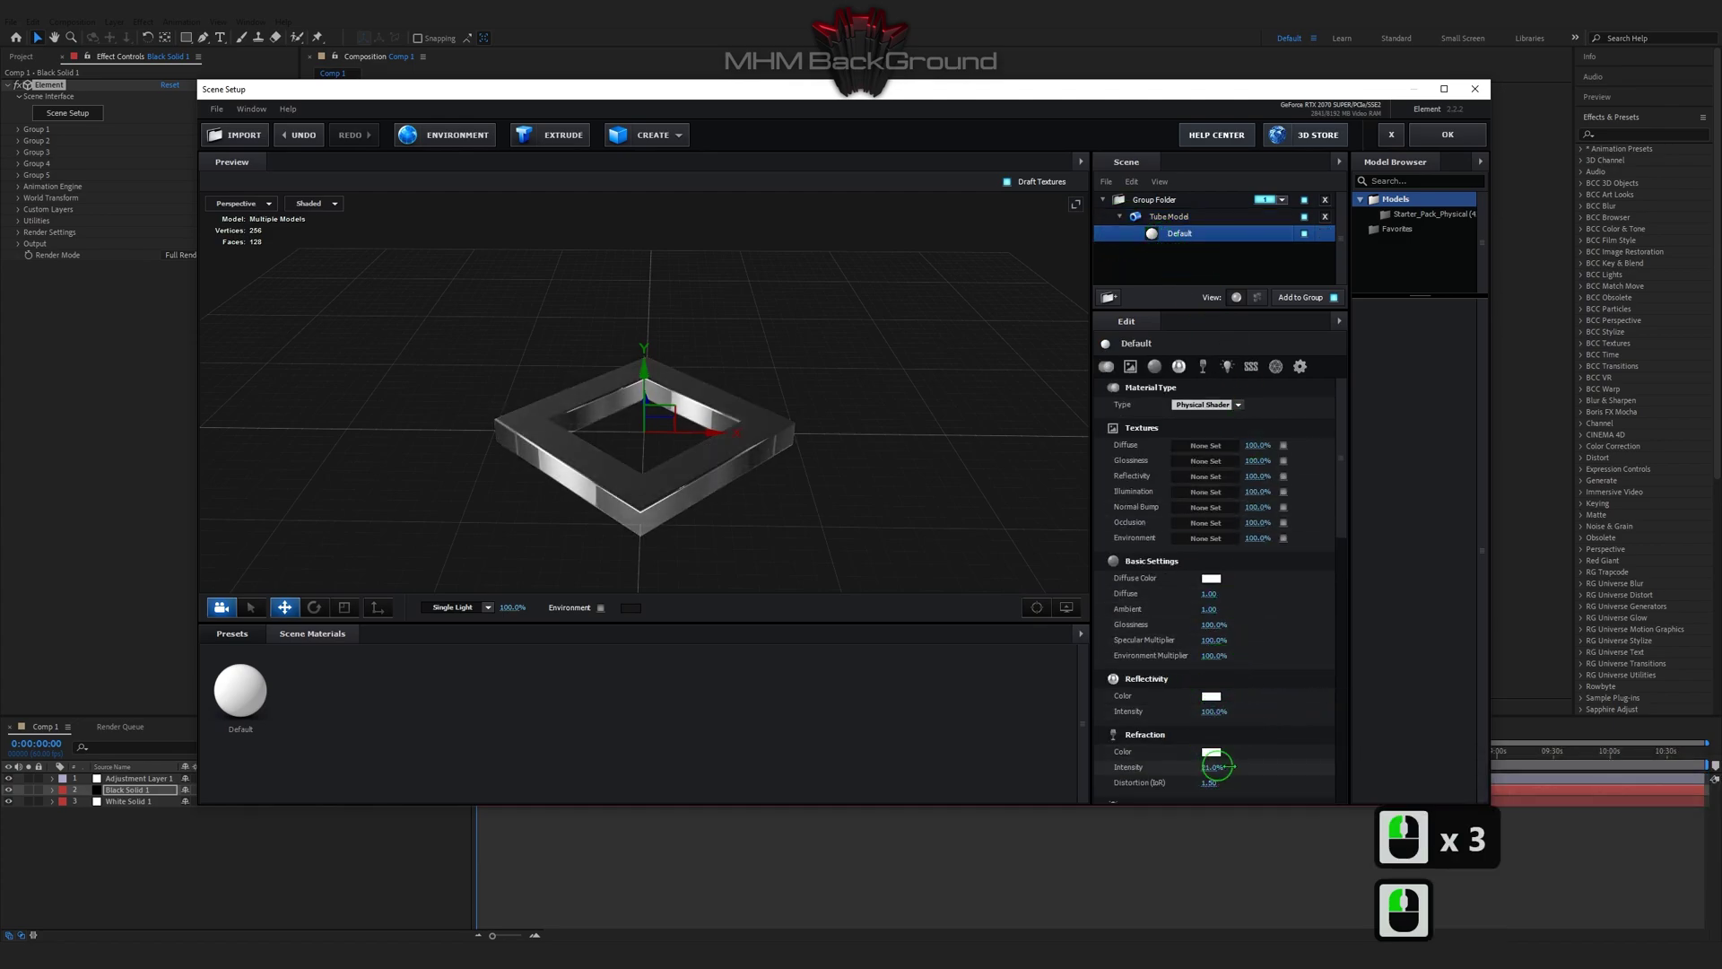
pyautogui.moveTo(1211, 767); pyautogui.dragTo(1203, 703)
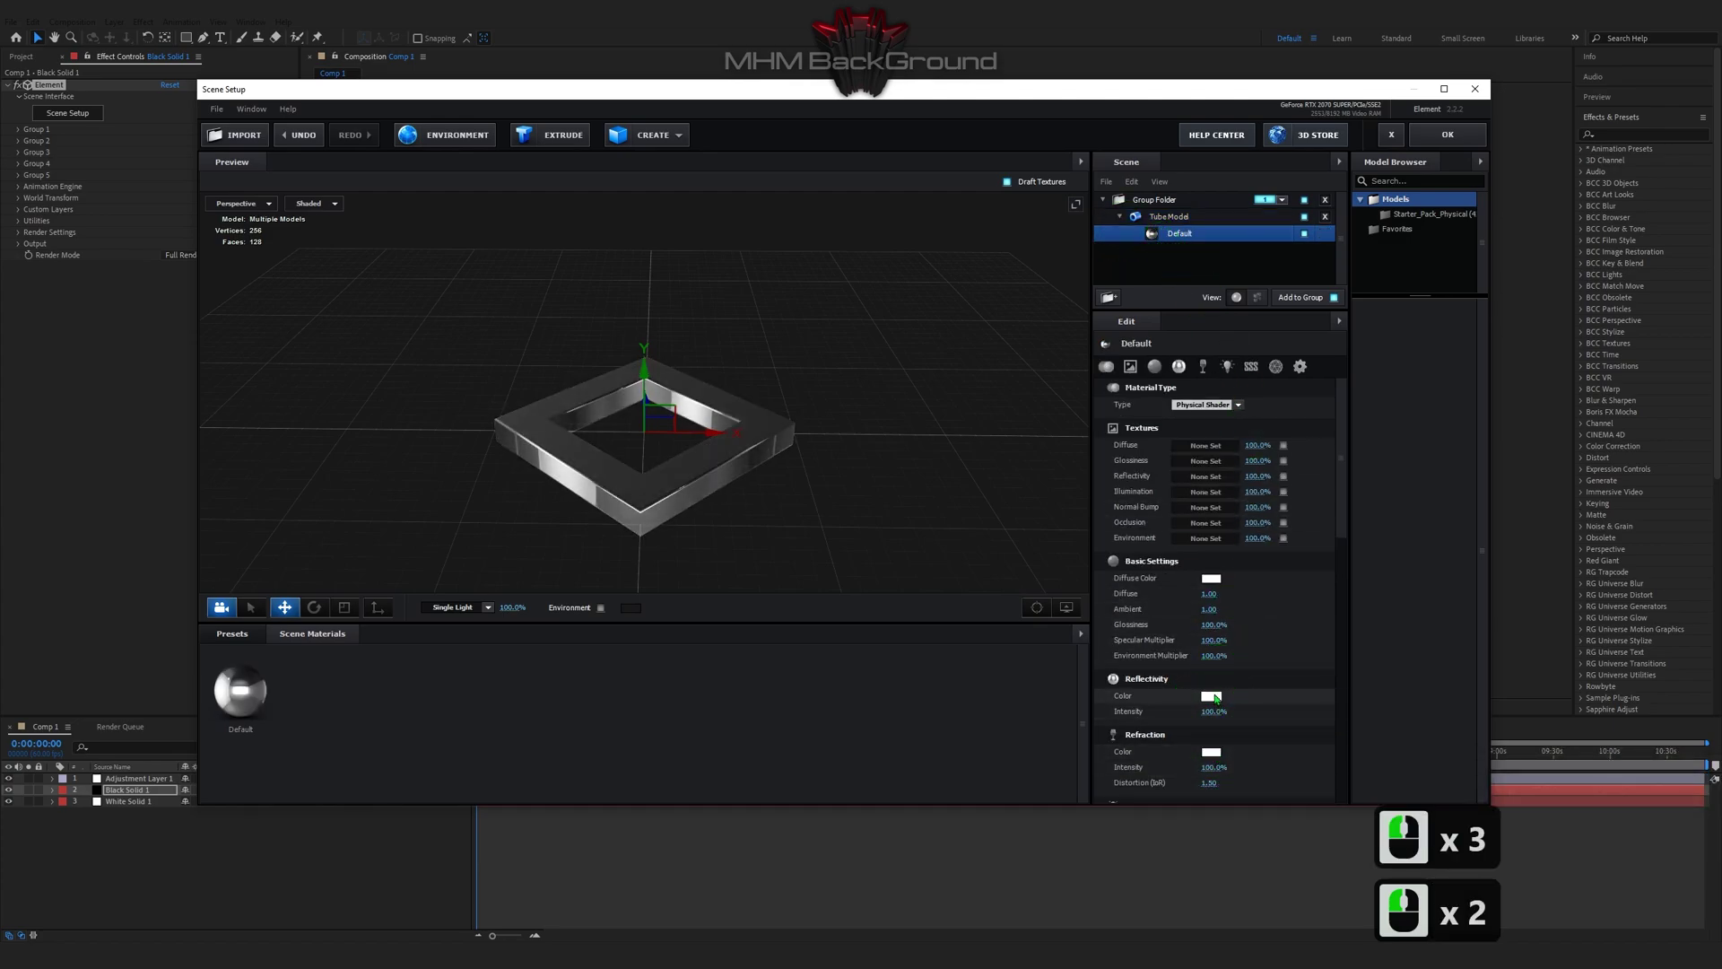
# Set the tube material's reflectivity color to light blue and its refraction color to purple
pyautogui.click(1211, 696)
pyautogui.click(1277, 708)
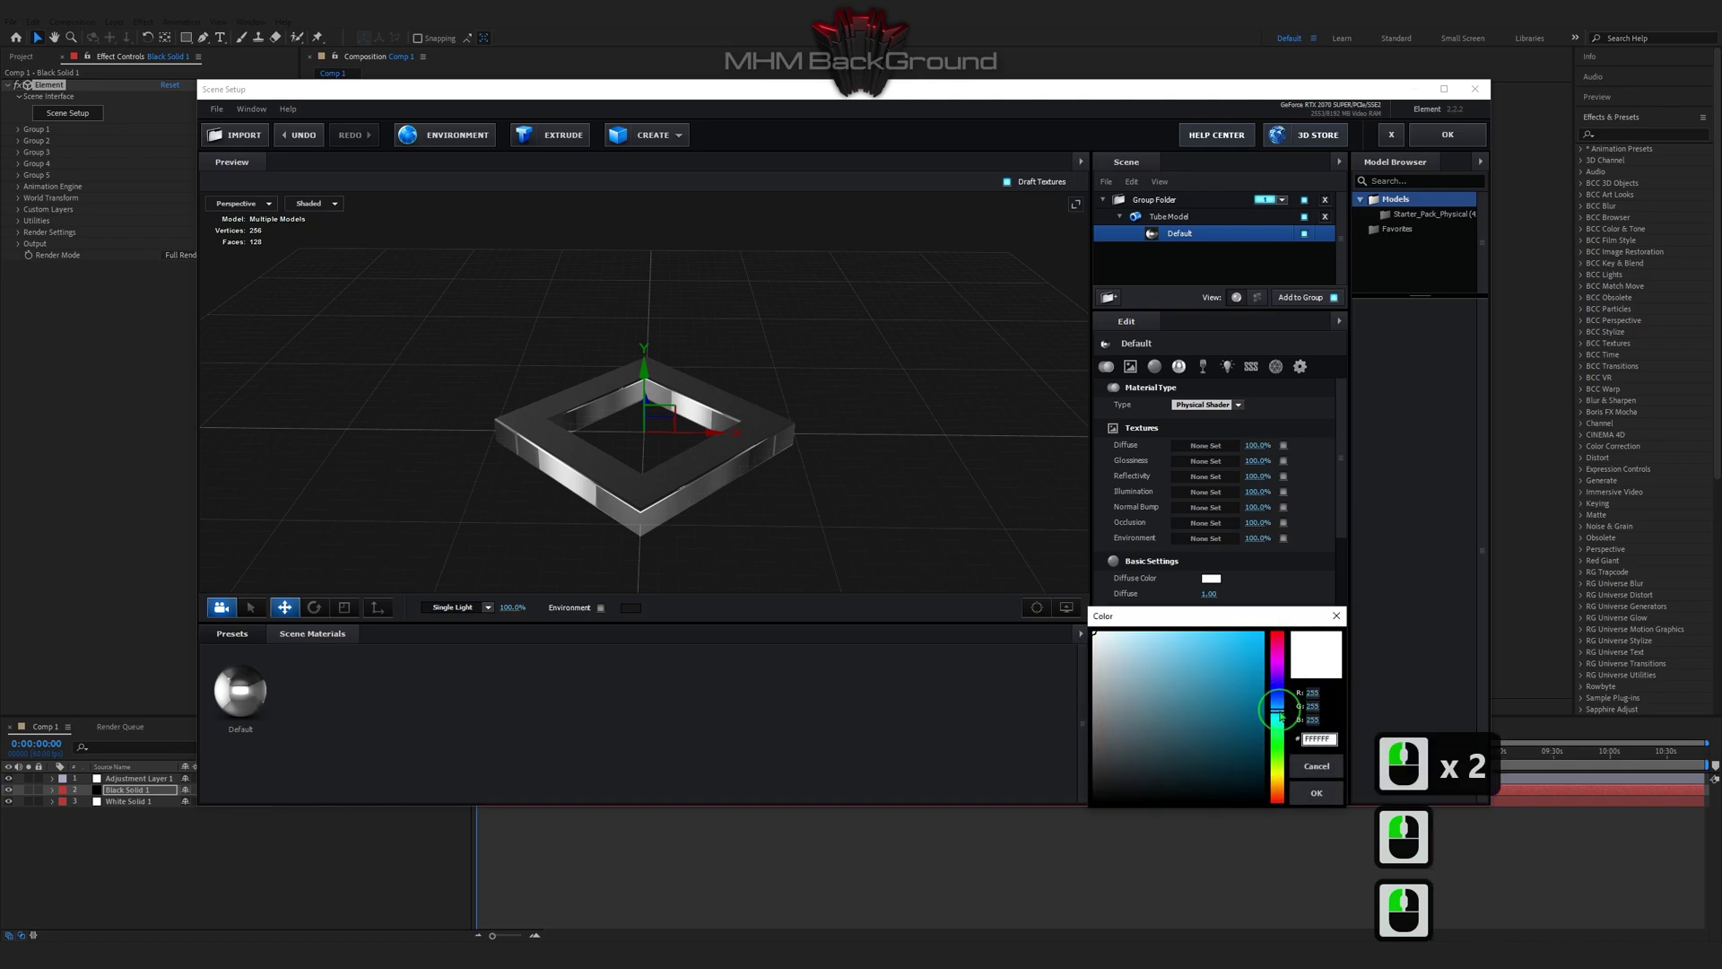
pyautogui.click(1252, 655)
pyautogui.click(1316, 793)
pyautogui.click(1216, 754)
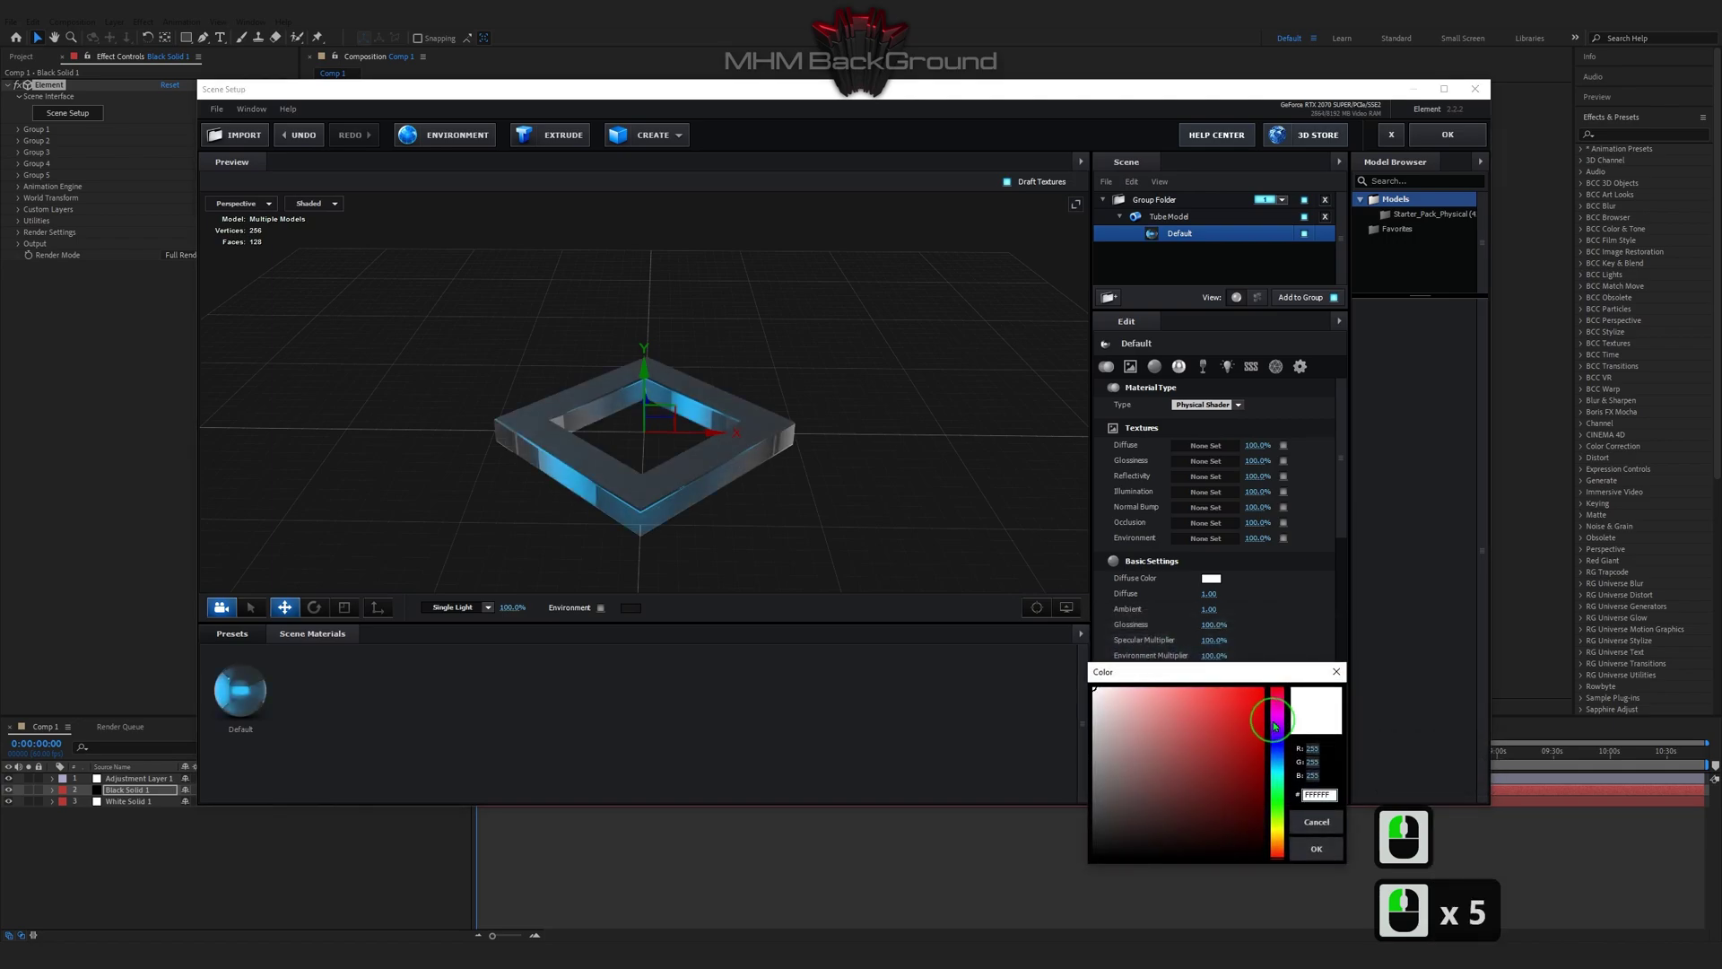
pyautogui.click(1235, 713)
pyautogui.click(1316, 849)
# Duplicate the square tube four times and arrange the copies in a cross around the original
pyautogui.moveTo(1032, 530); pyautogui.dragTo(811, 459)
pyautogui.moveTo(906, 323); pyautogui.dragTo(856, 324)
pyautogui.click(1166, 216)
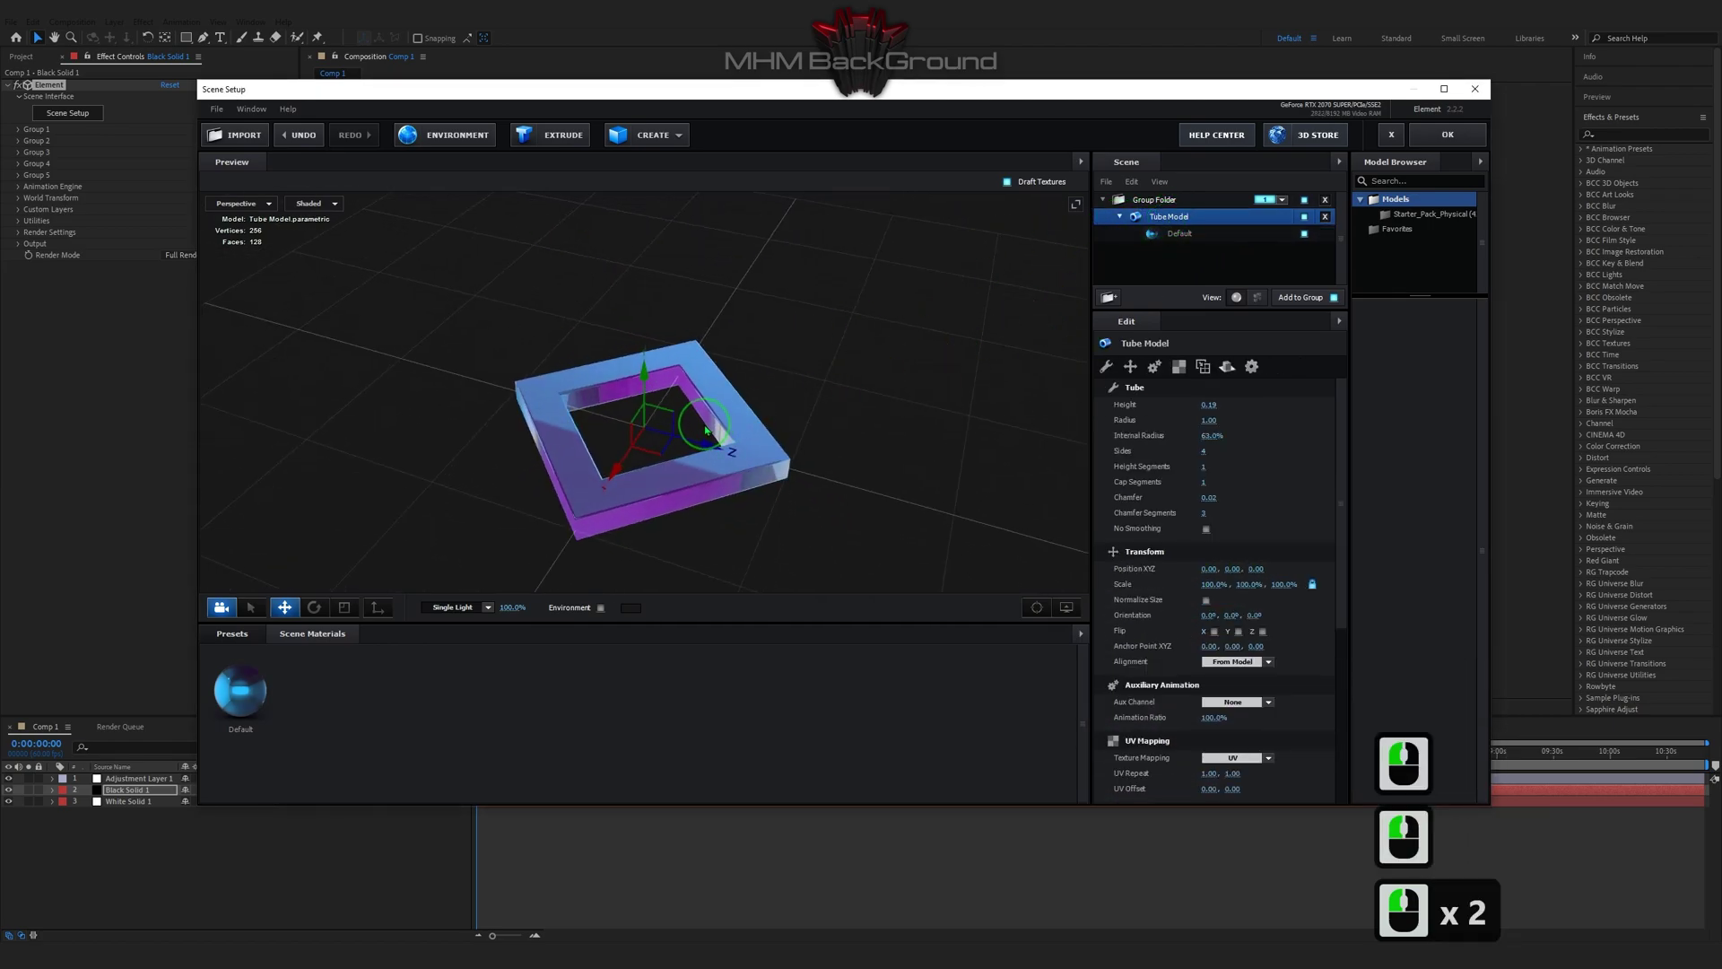
pyautogui.hotkey('ctrl', 'c')
pyautogui.hotkey('ctrl', 'd')
pyautogui.moveTo(708, 409); pyautogui.dragTo(745, 560)
pyautogui.hotkey('ctrl', 'c')
pyautogui.hotkey('ctrl', 'd')
pyautogui.hotkey('ctrl', 'c')
pyautogui.hotkey('ctrl', 'd')
pyautogui.scroll(-2, 528, 493)
pyautogui.hotkey('ctrl', 'c')
pyautogui.hotkey('ctrl', 'd')
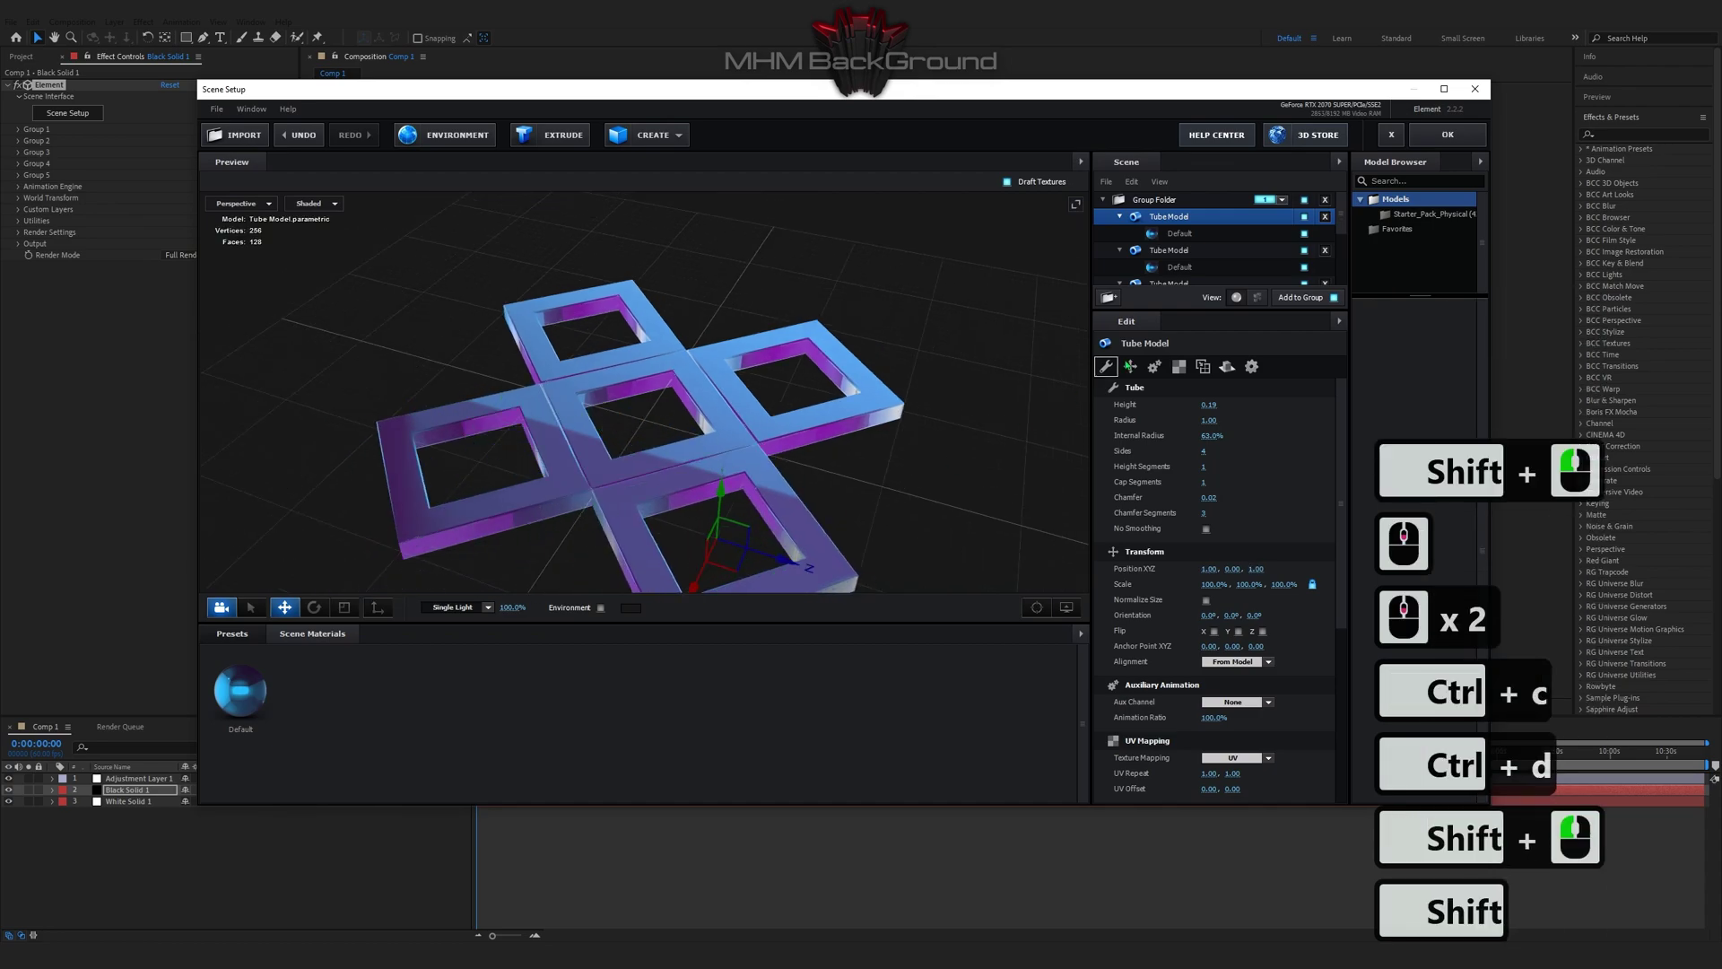
# Create a cylinder model at the centre of the cross and set its height to 0.19
pyautogui.click(633, 135)
pyautogui.click(690, 162)
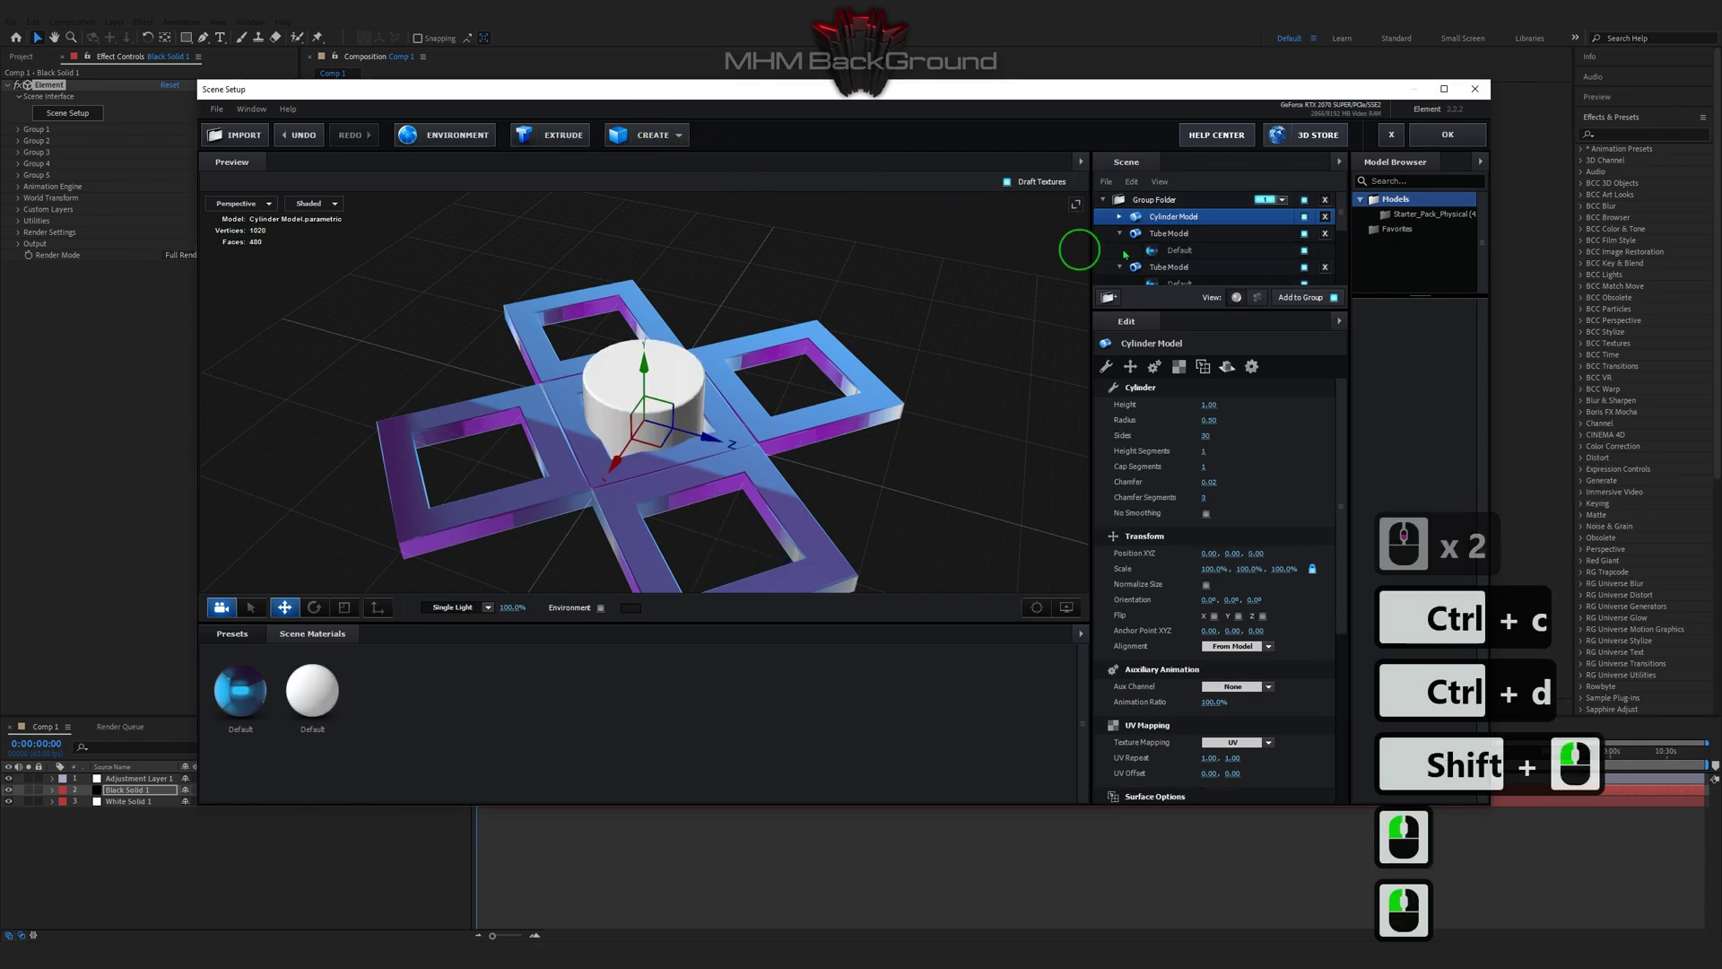
pyautogui.doubleClick(1171, 217)
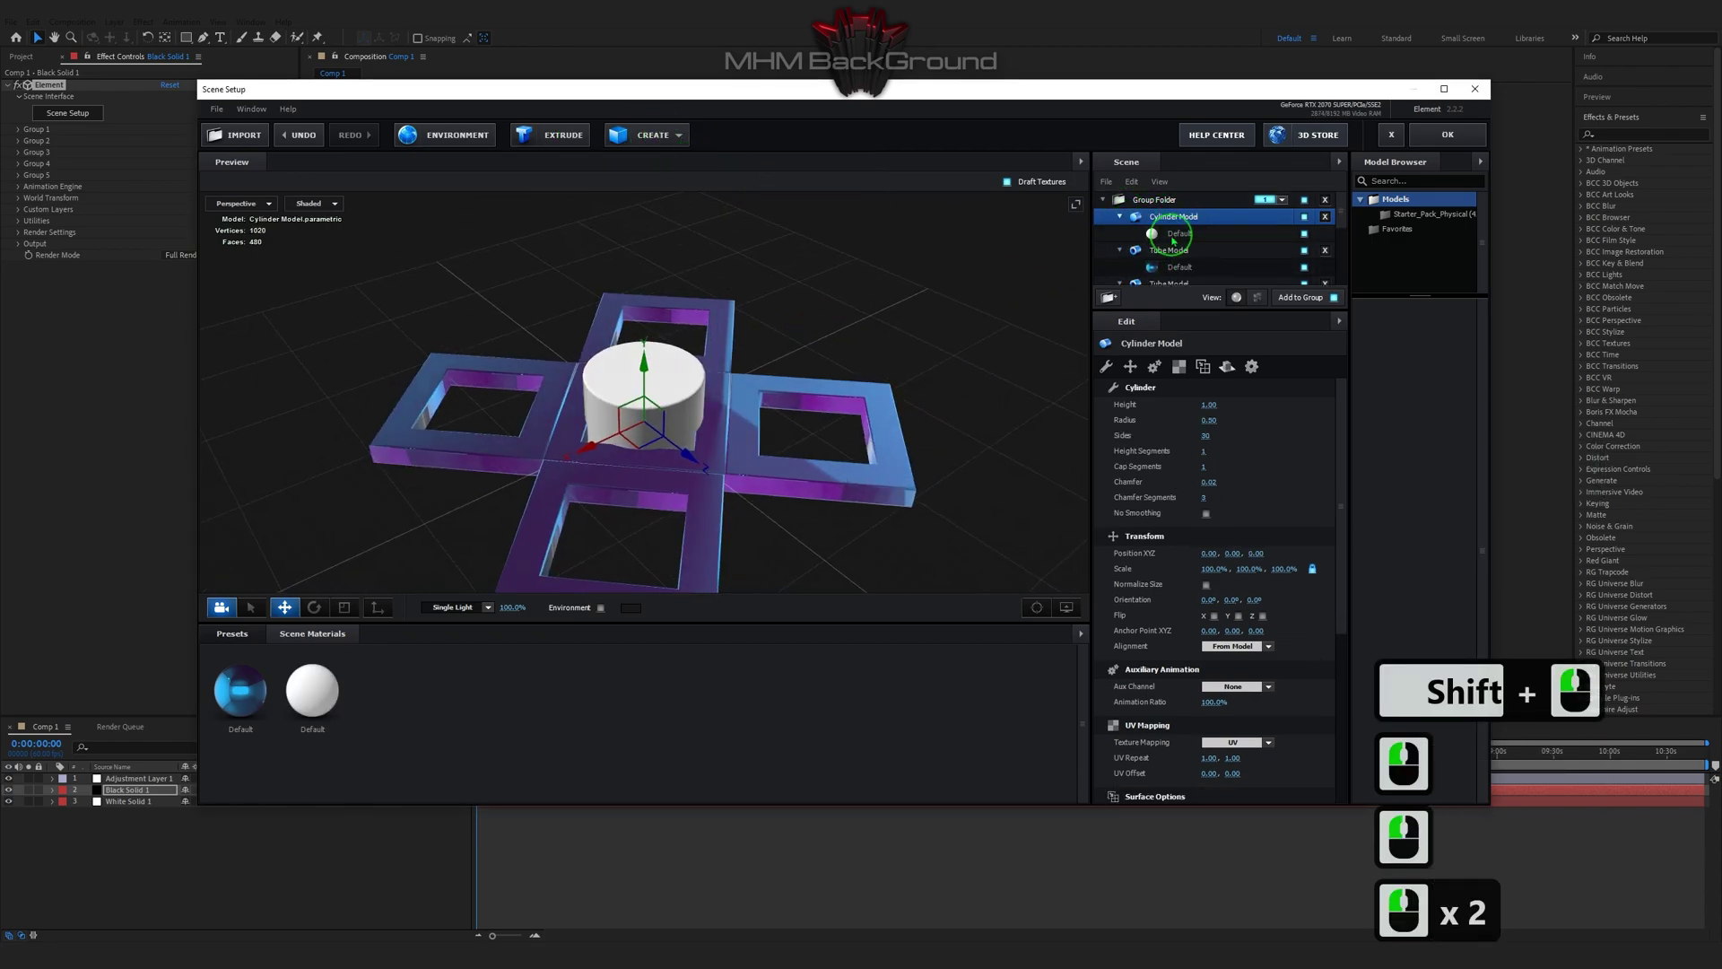
pyautogui.click(1210, 408)
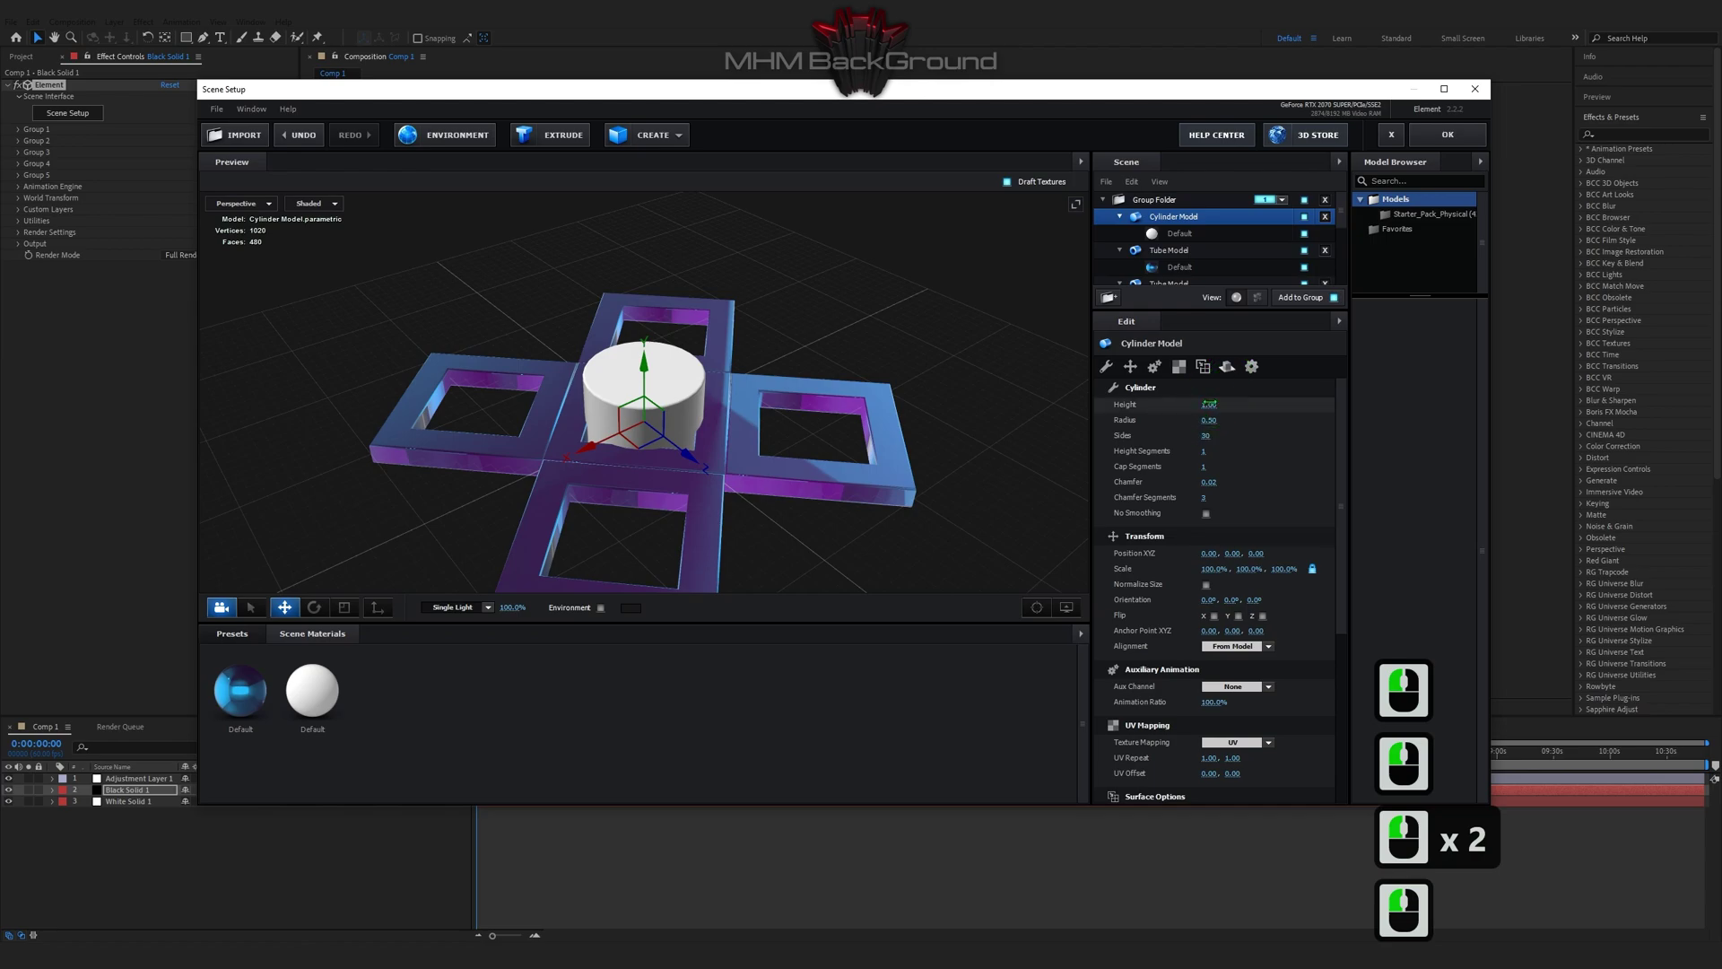
pyautogui.moveTo(1209, 405); pyautogui.dragTo(1276, 411)
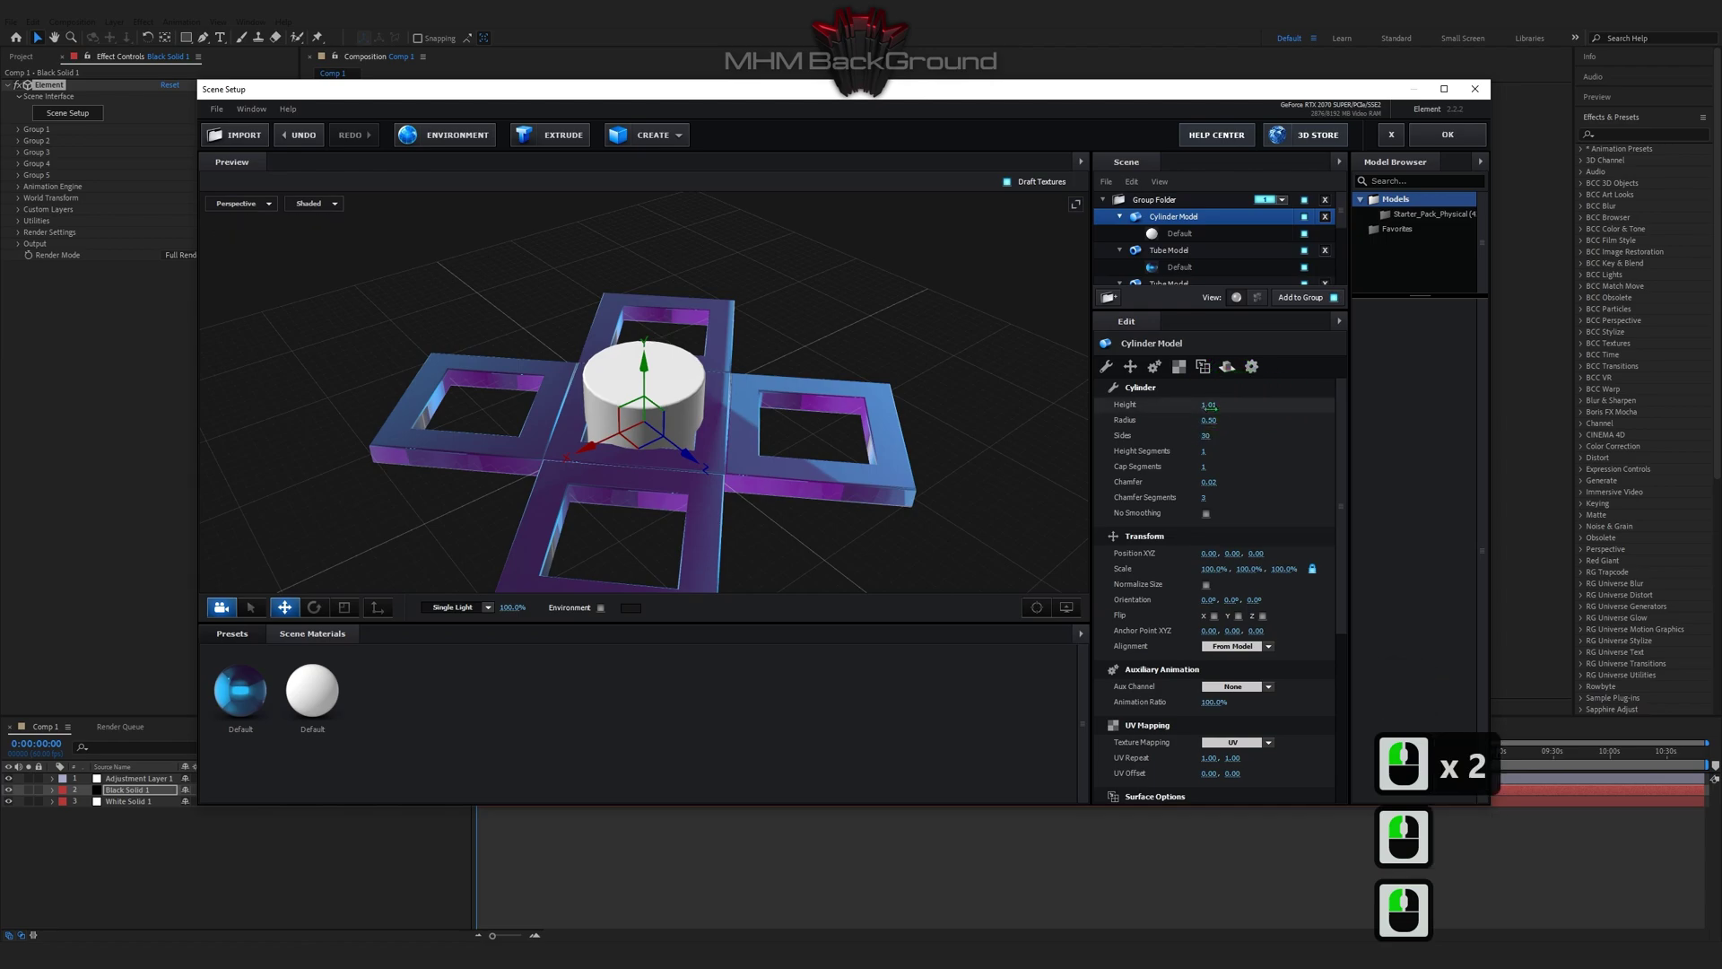
pyautogui.click(1255, 403)
pyautogui.write('0.1')
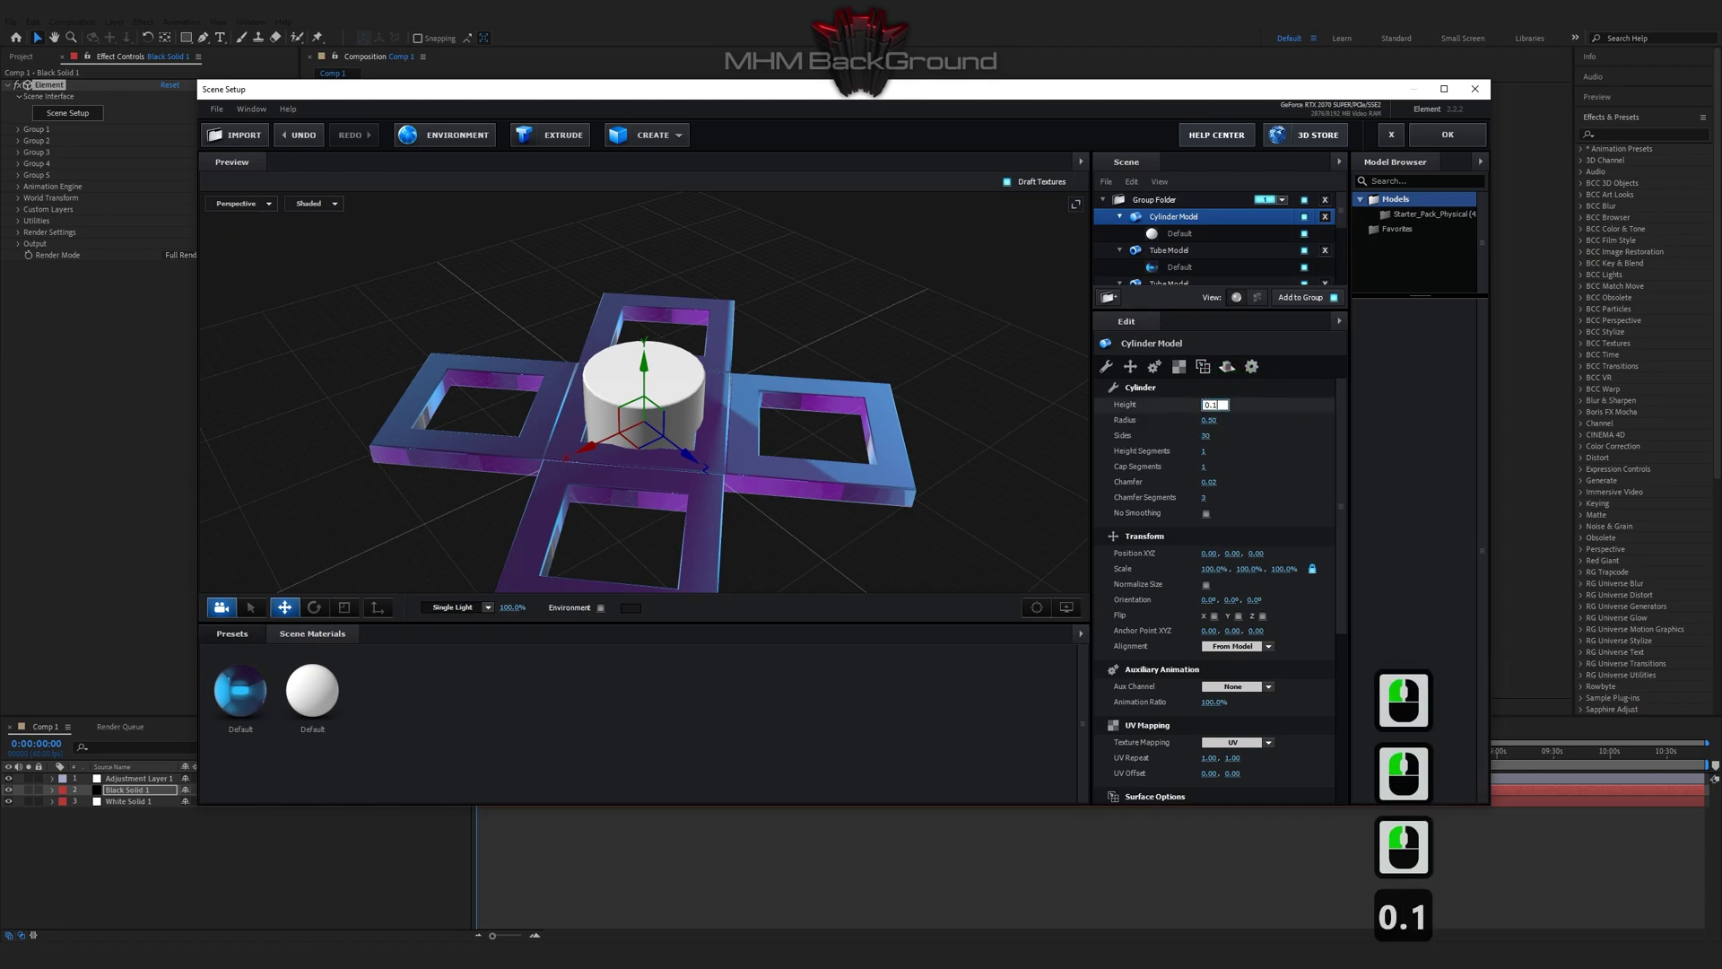
pyautogui.write('9')
pyautogui.press('Return')
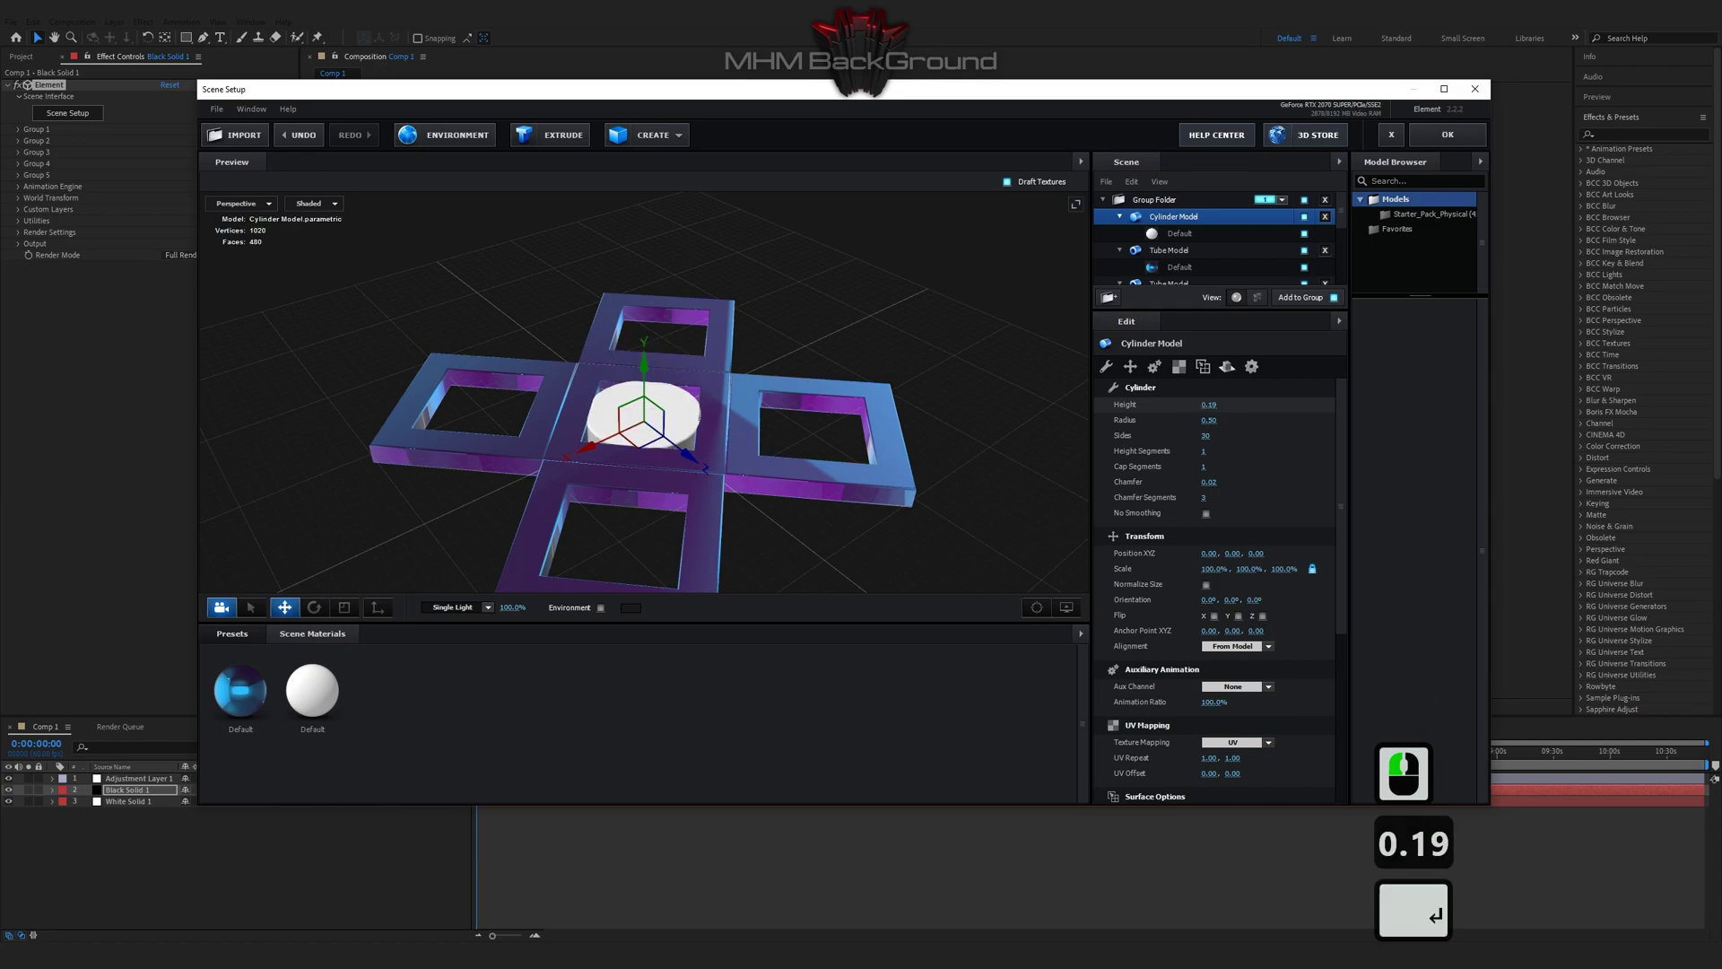
# Scale the cylinder uniformly to 67% and raise its material's reflectivity intensity for a metallic look
pyautogui.moveTo(1249, 568); pyautogui.dragTo(1212, 574)
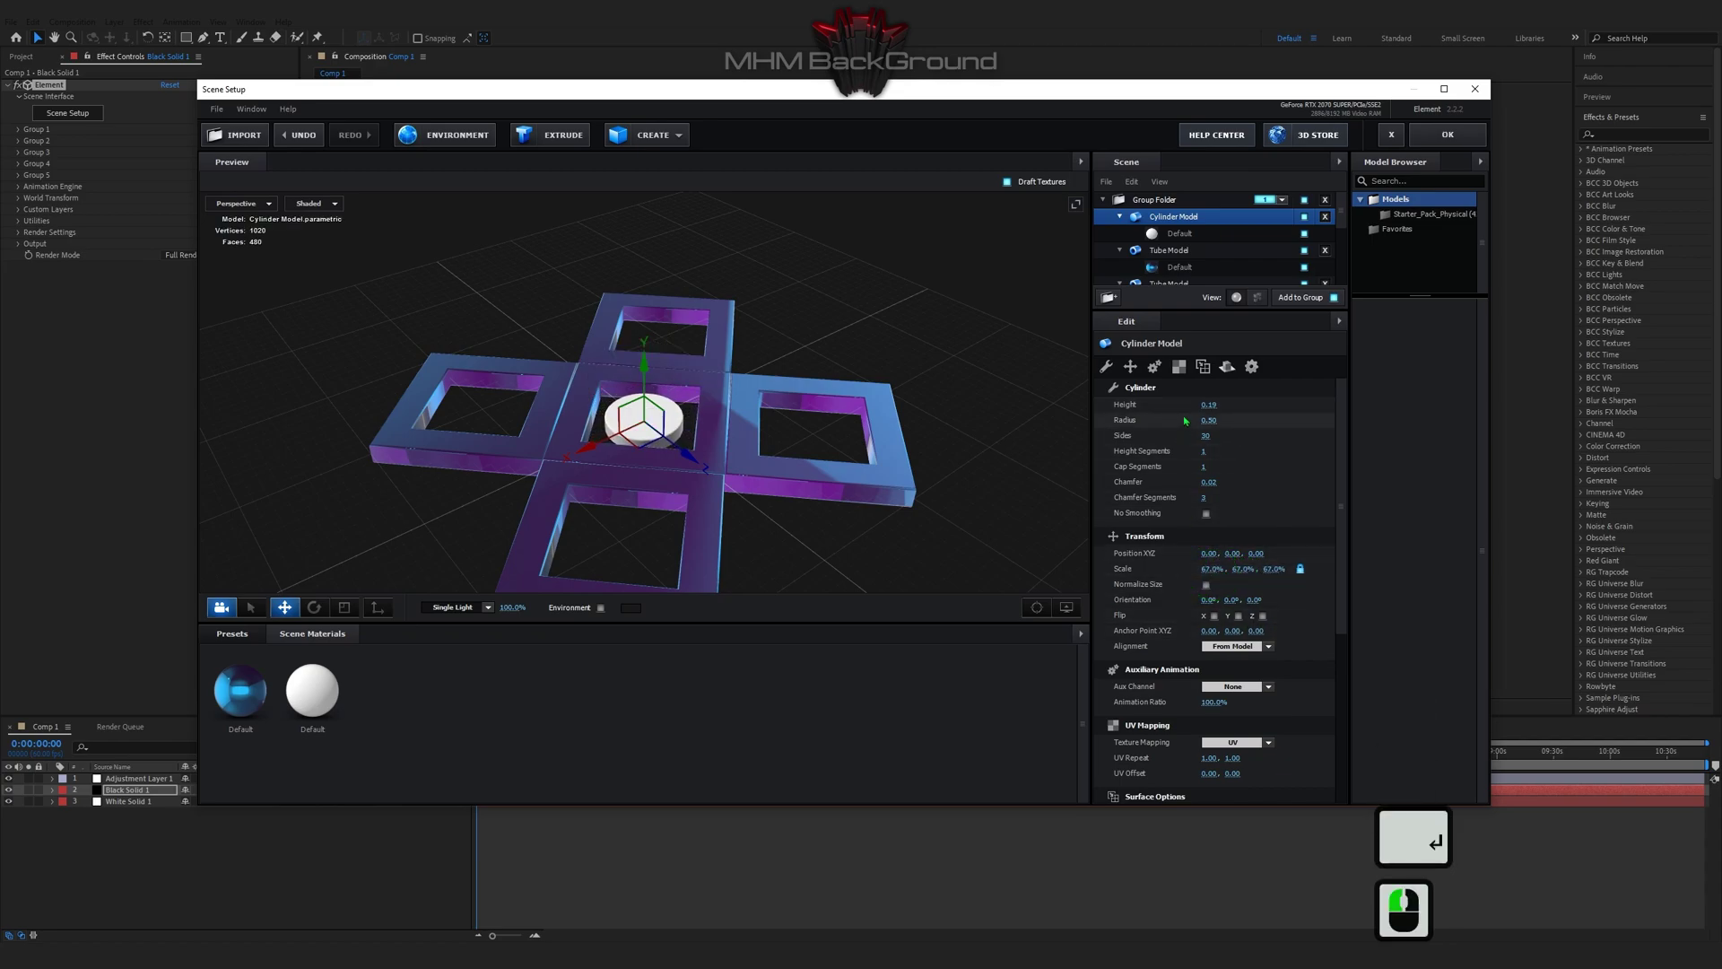
pyautogui.click(1180, 234)
pyautogui.moveTo(1214, 711); pyautogui.dragTo(1291, 710)
# Duplicate the cylinder four times and place one copy inside each outer square tube
pyautogui.moveTo(834, 374); pyautogui.dragTo(746, 444)
pyautogui.click(1203, 215)
pyautogui.hotkey('ctrl', 'c')
pyautogui.hotkey('ctrl', 'd')
pyautogui.moveTo(616, 416); pyautogui.dragTo(868, 444)
pyautogui.hotkey('ctrl', 'c')
pyautogui.hotkey('ctrl', 'd')
pyautogui.hotkey('ctrl', 'c')
pyautogui.hotkey('ctrl', 'd')
pyautogui.hotkey('ctrl', 'c')
pyautogui.hotkey('ctrl', 'd')
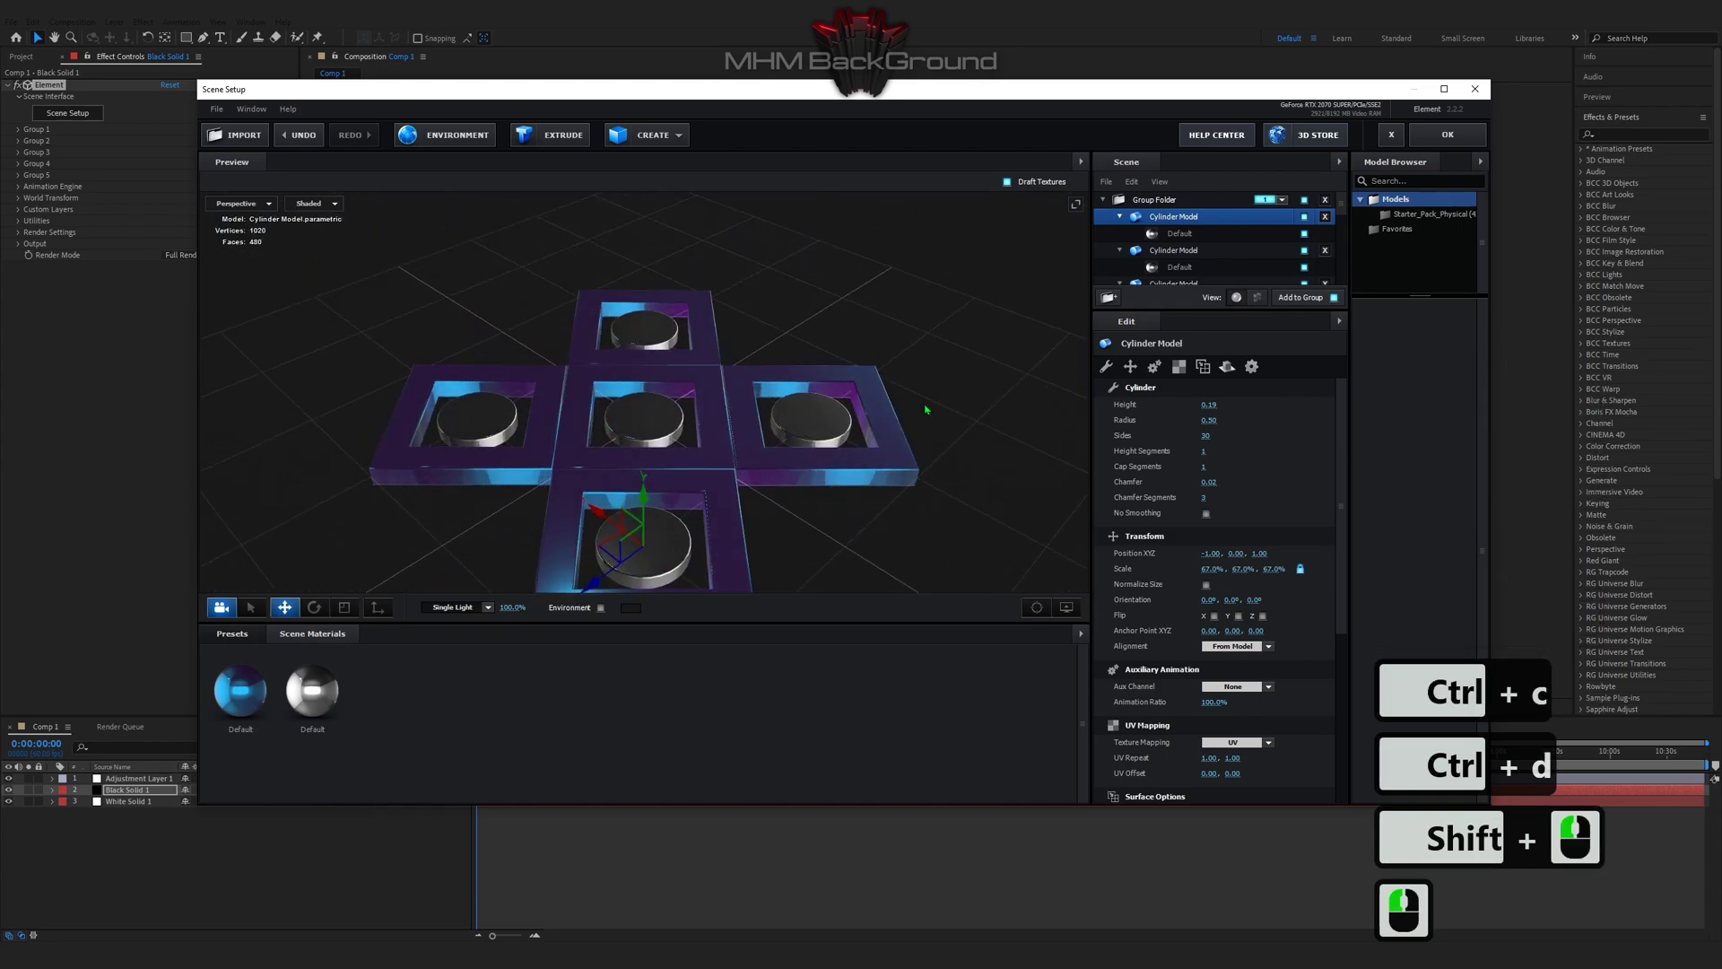
# Apply the finished Element scene and set Group 1's particle replicator shape to 3D Grid
pyautogui.click(1448, 135)
pyautogui.click(16, 128)
pyautogui.click(70, 159)
pyautogui.click(31, 152)
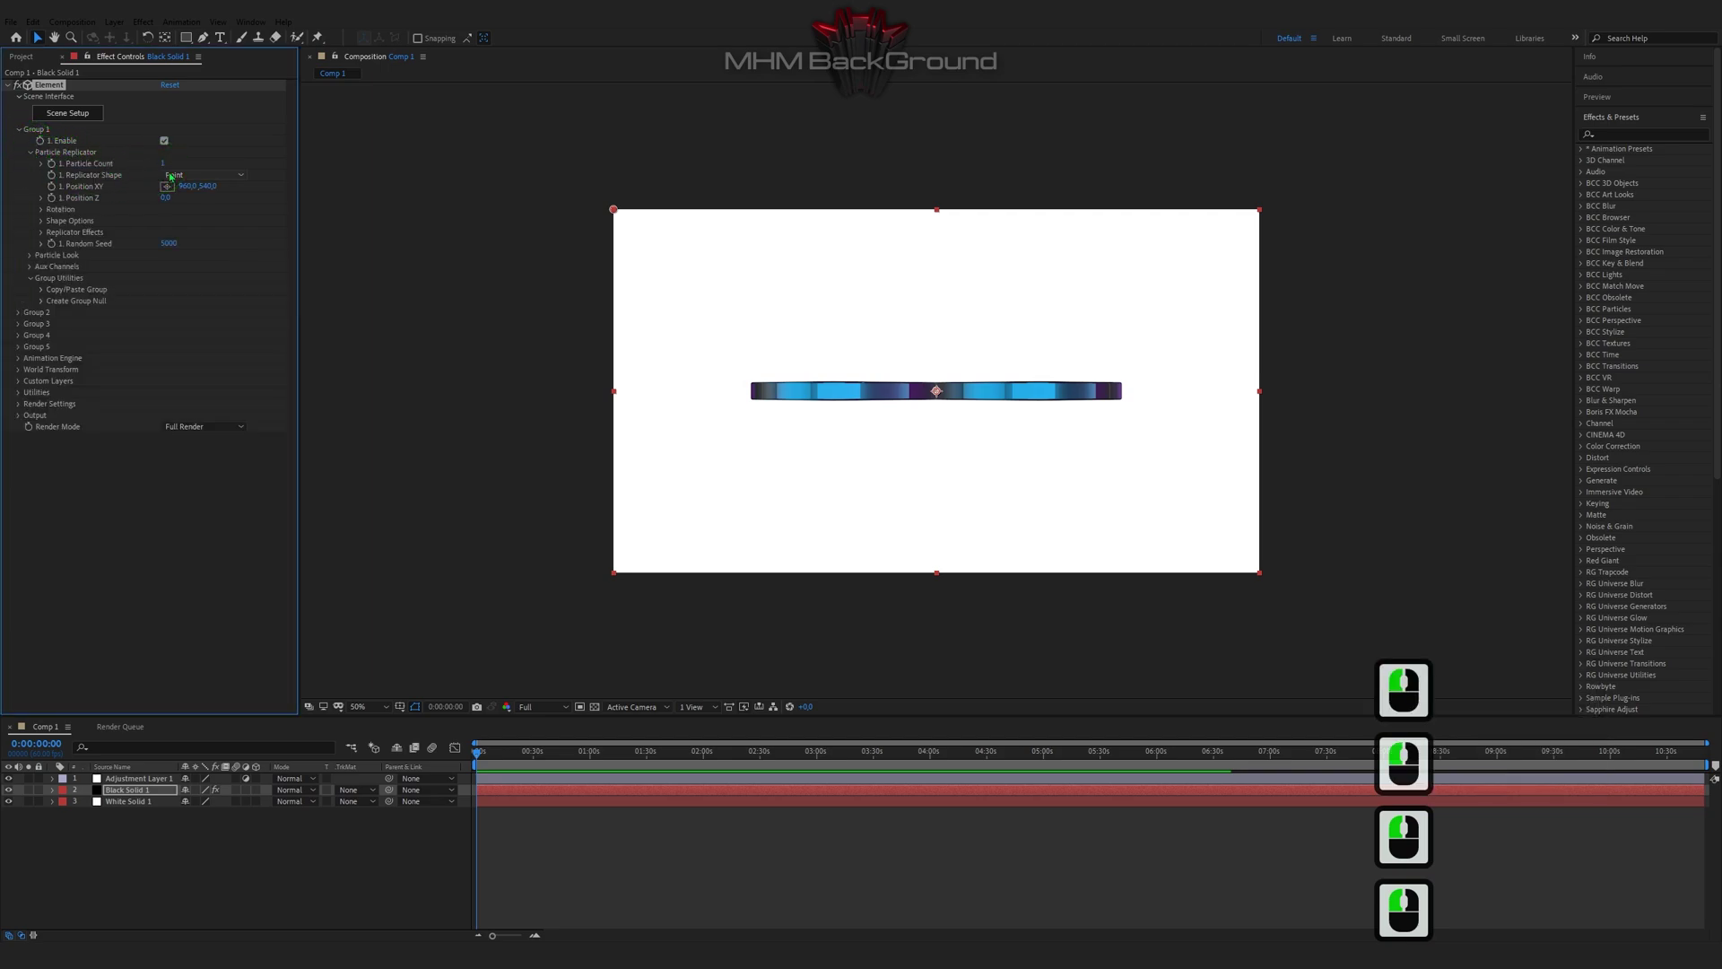
pyautogui.click(168, 175)
pyautogui.click(201, 274)
pyautogui.click(183, 175)
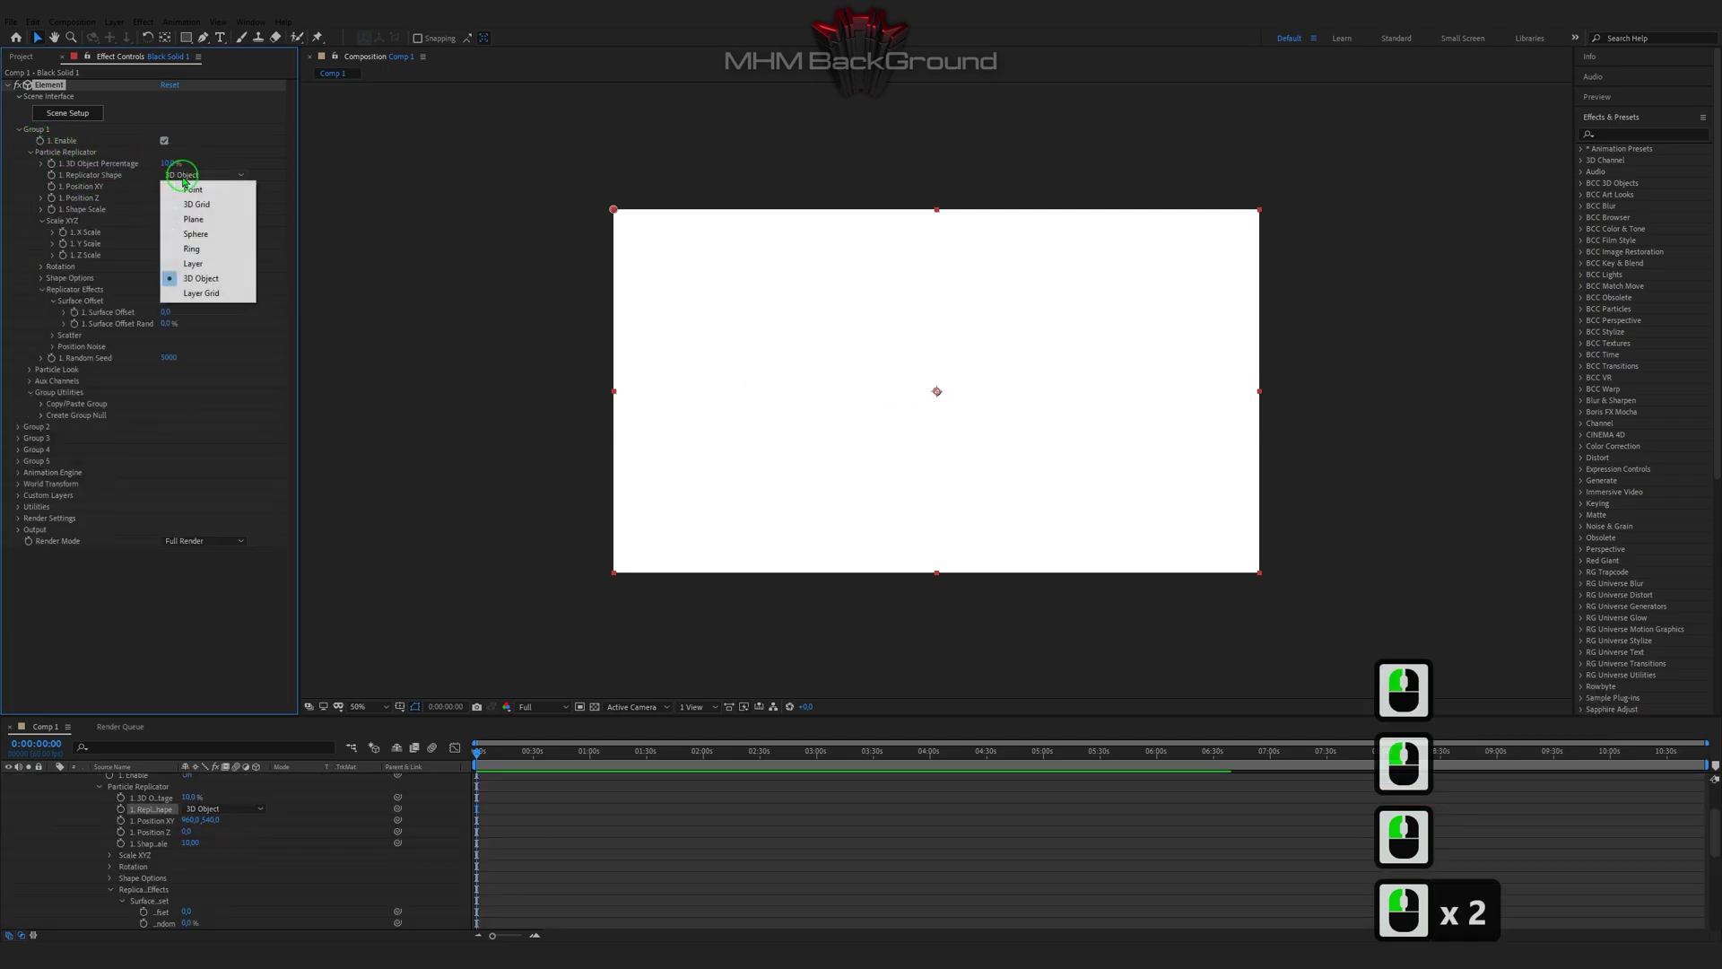
pyautogui.click(196, 205)
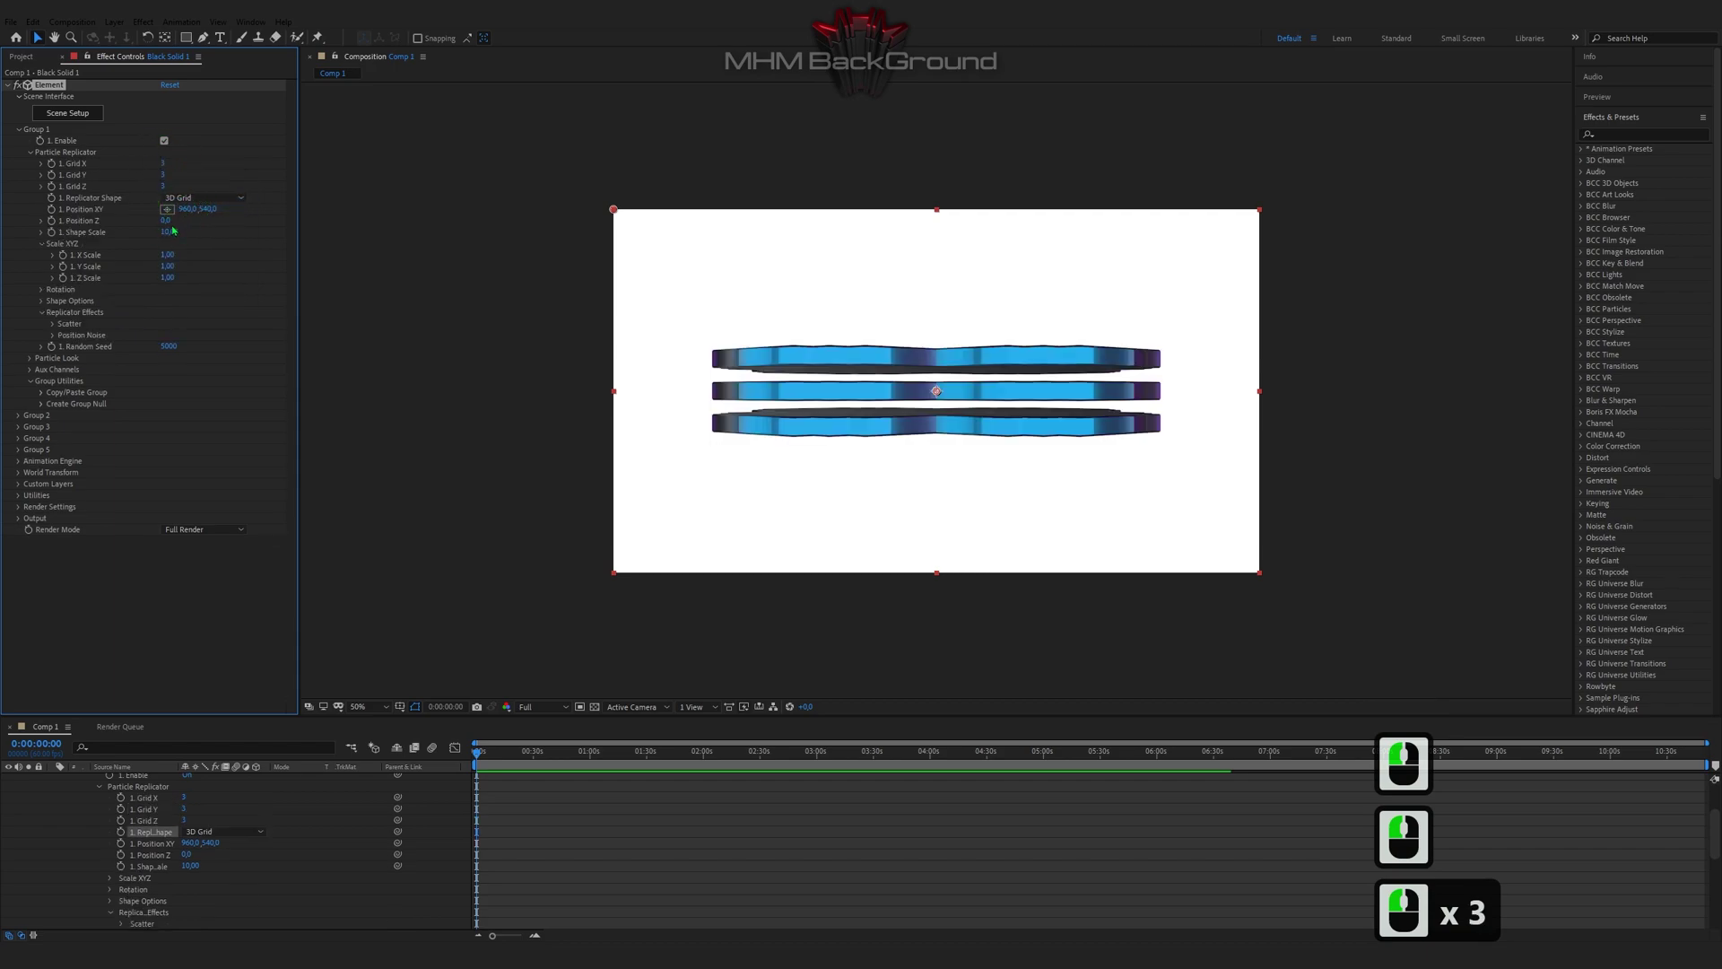
# Set Group 1's replicator Position Z to 3300 and its Shape Scale to 240.3
pyautogui.click(167, 221)
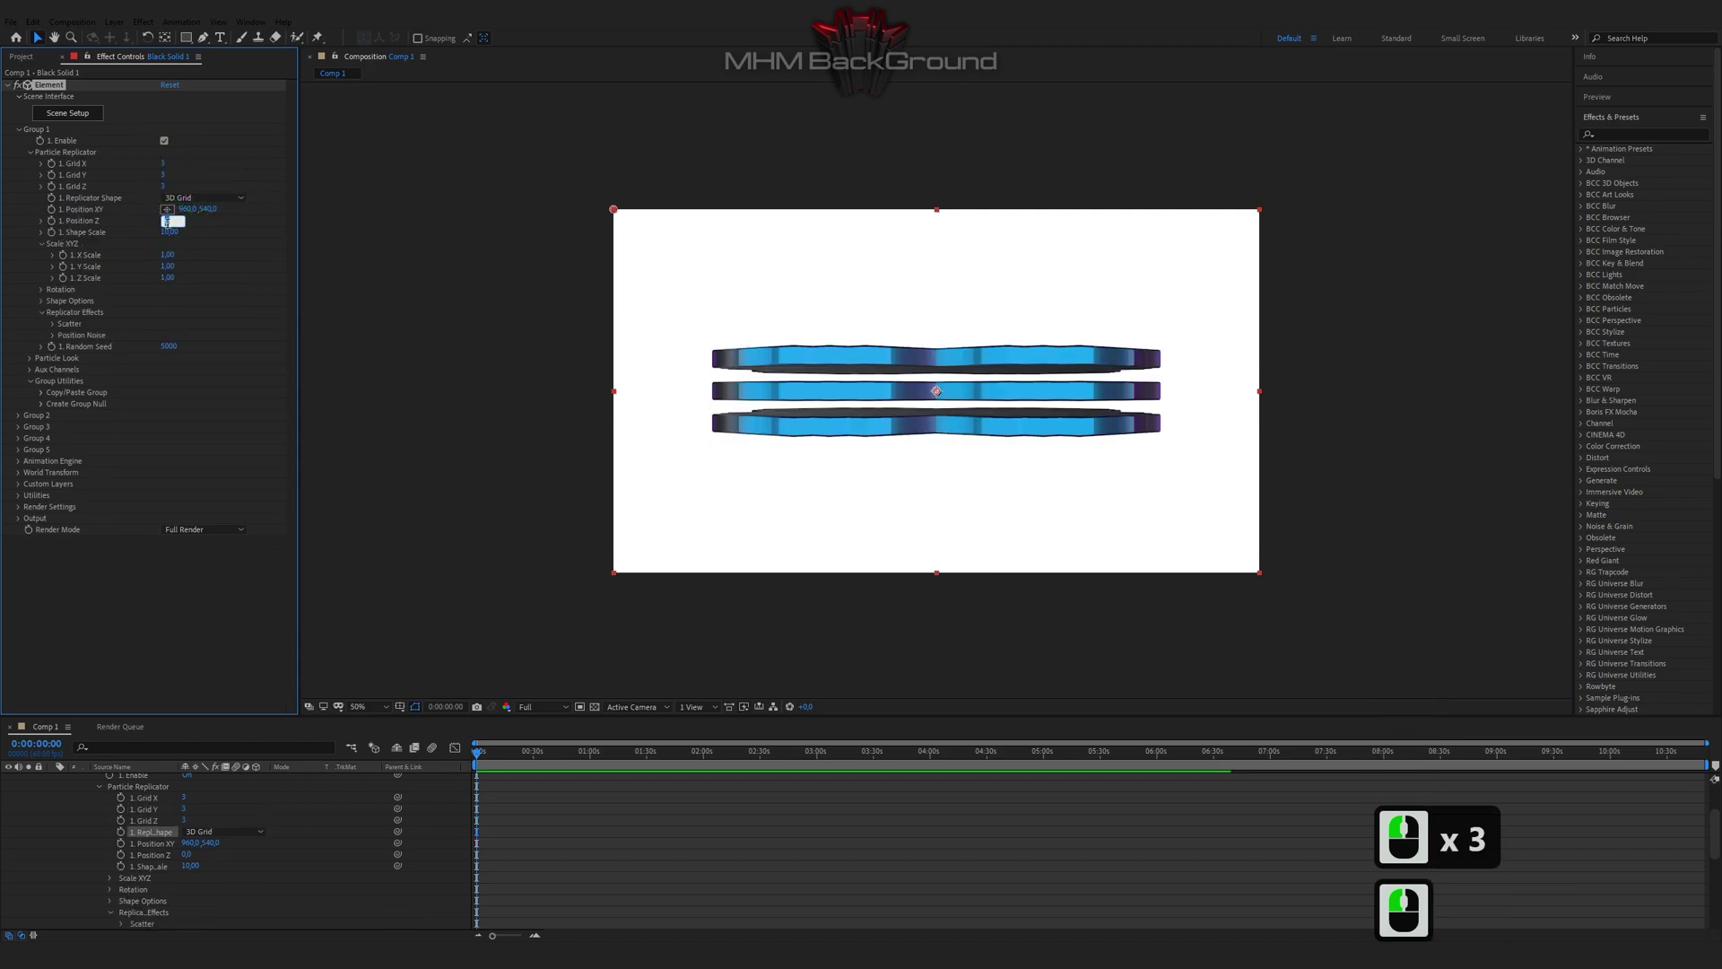
pyautogui.write('3300')
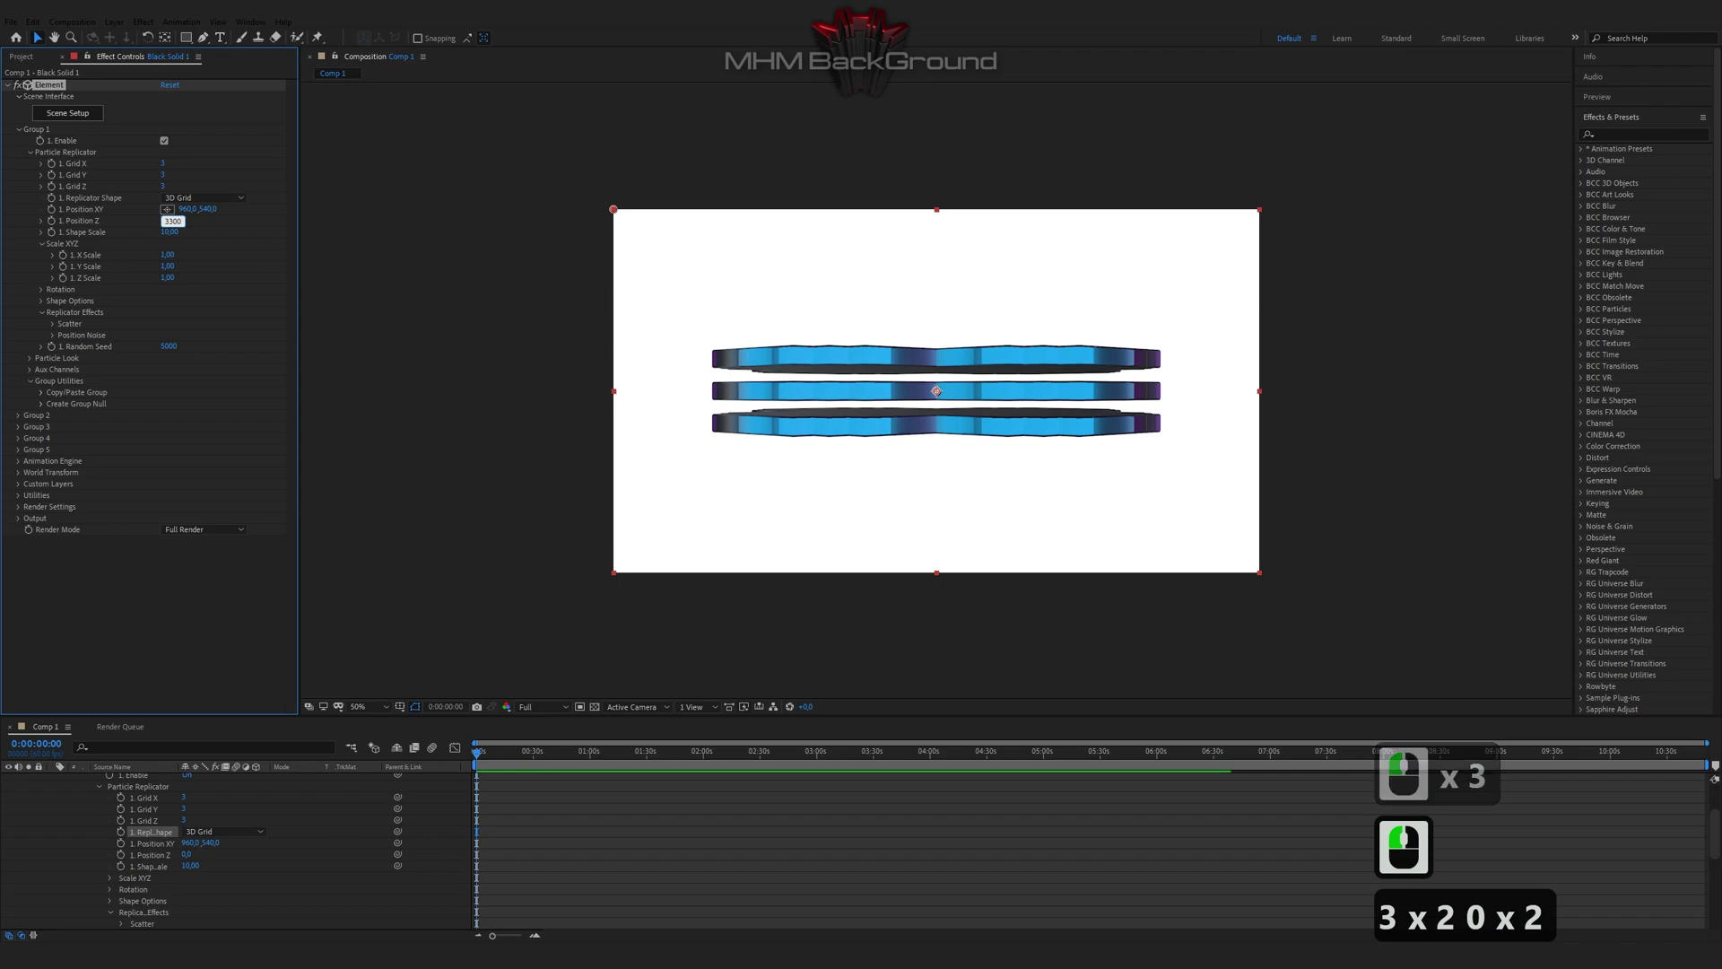
pyautogui.press('Tab')
pyautogui.write('2')
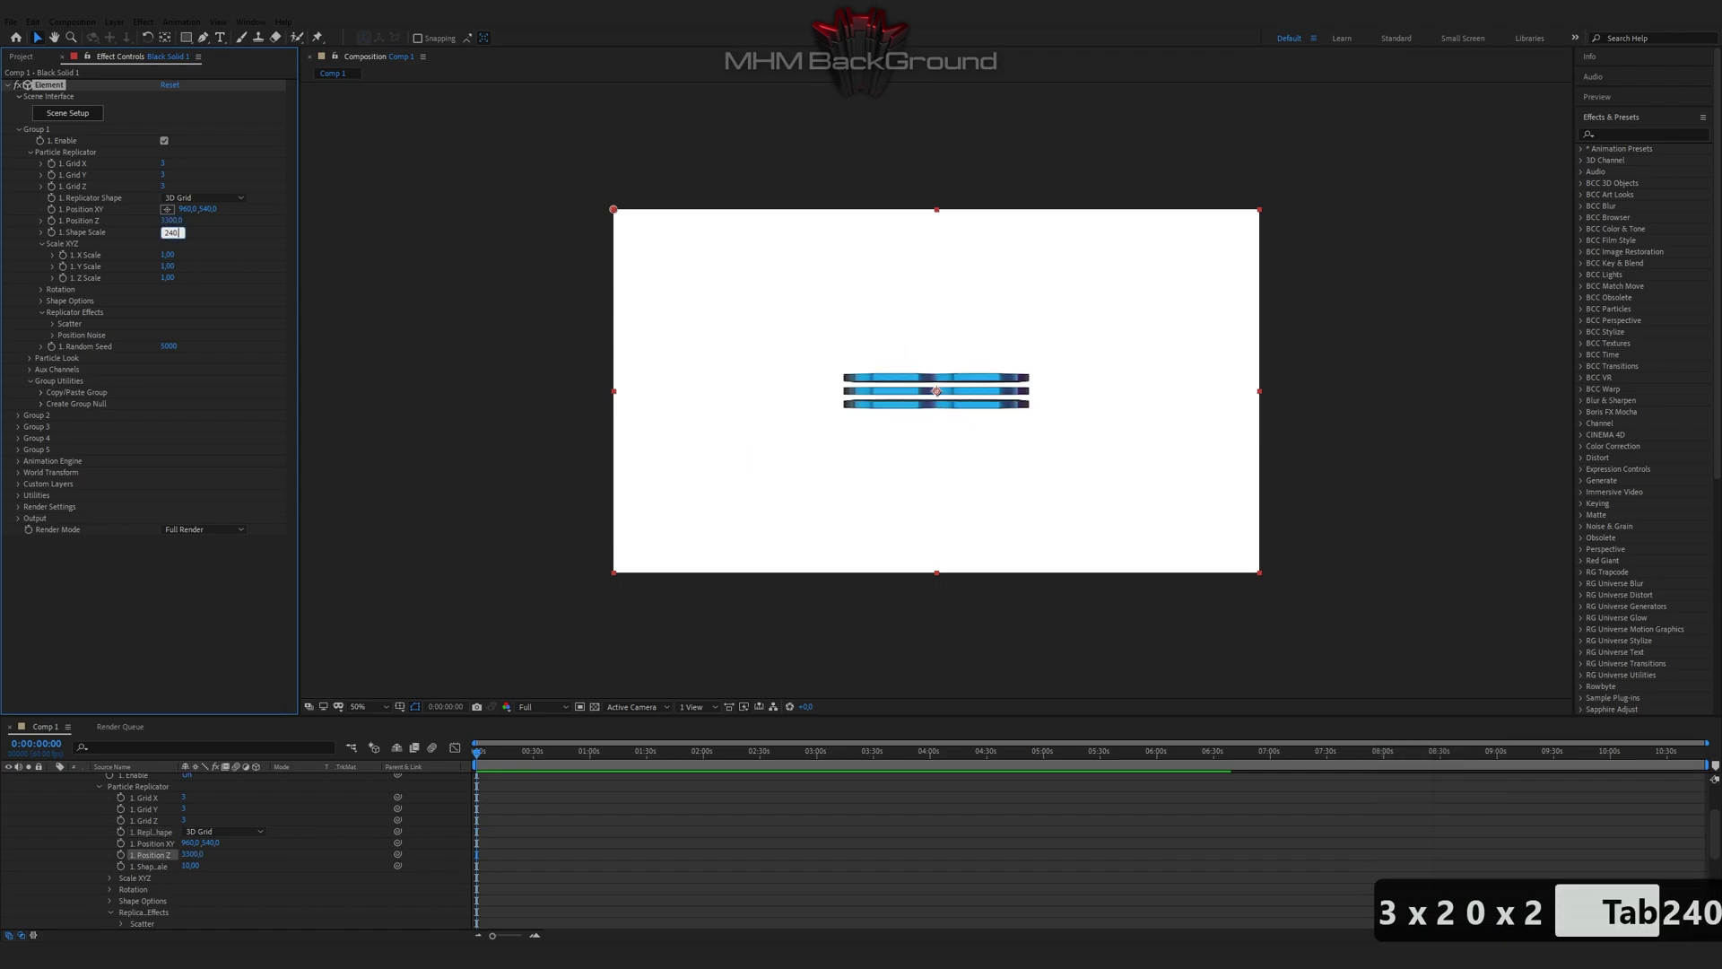
pyautogui.write('40,3')
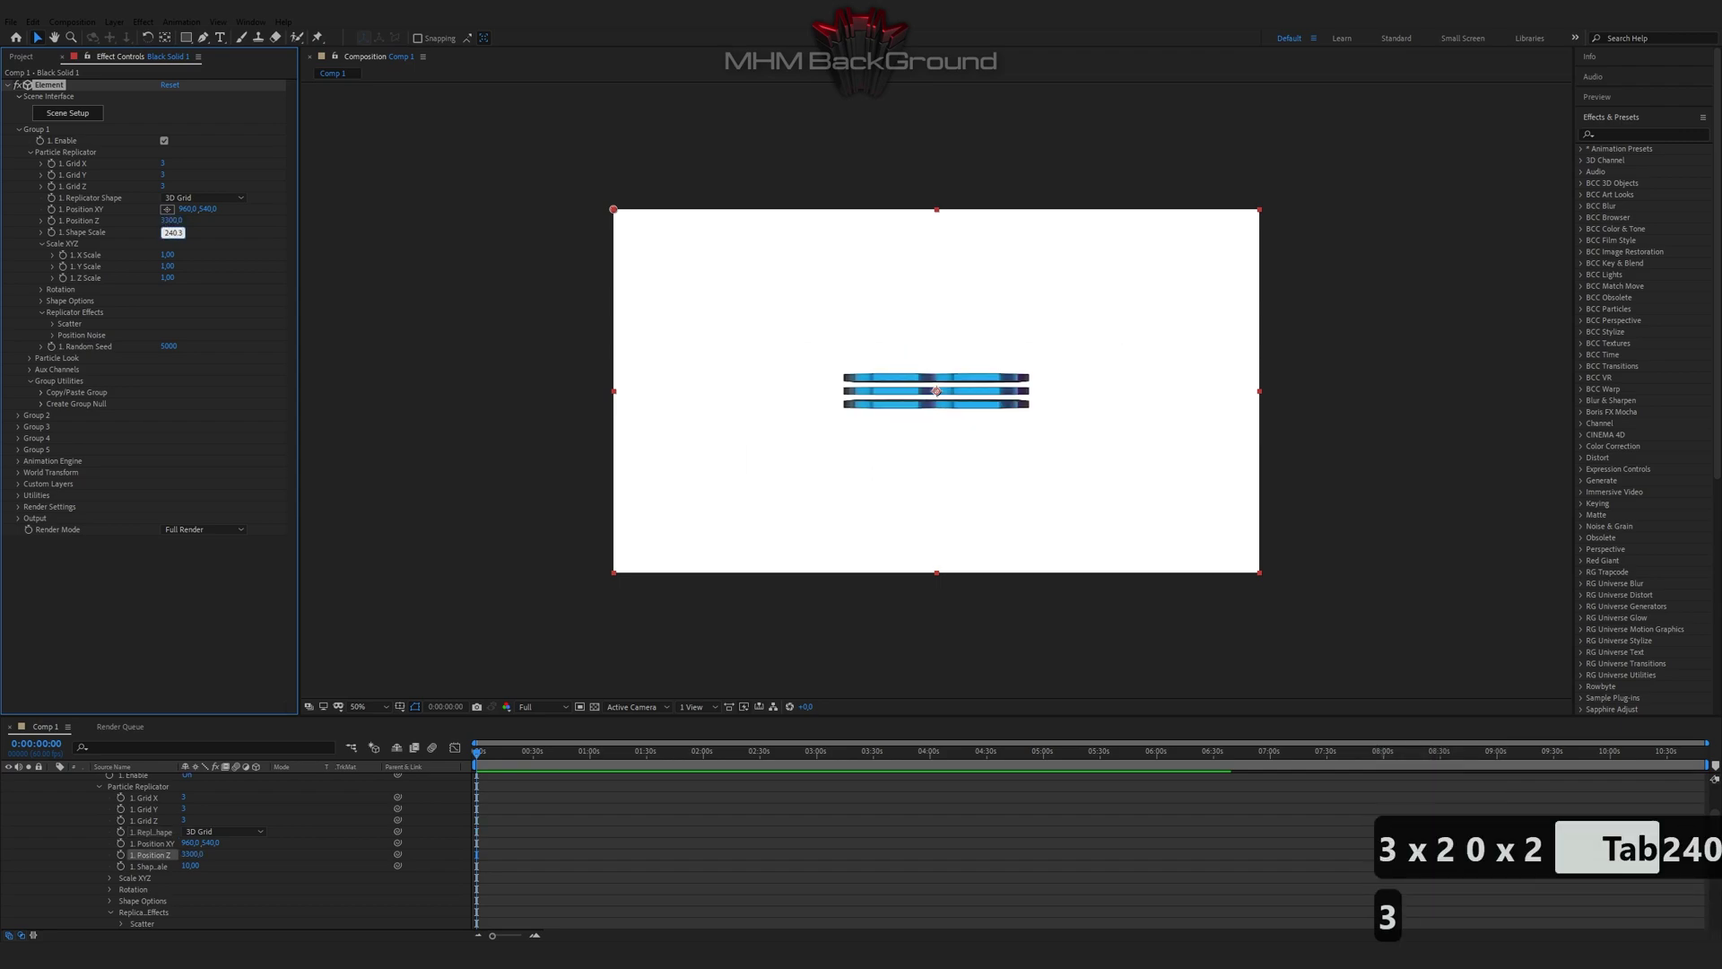
pyautogui.press('Return')
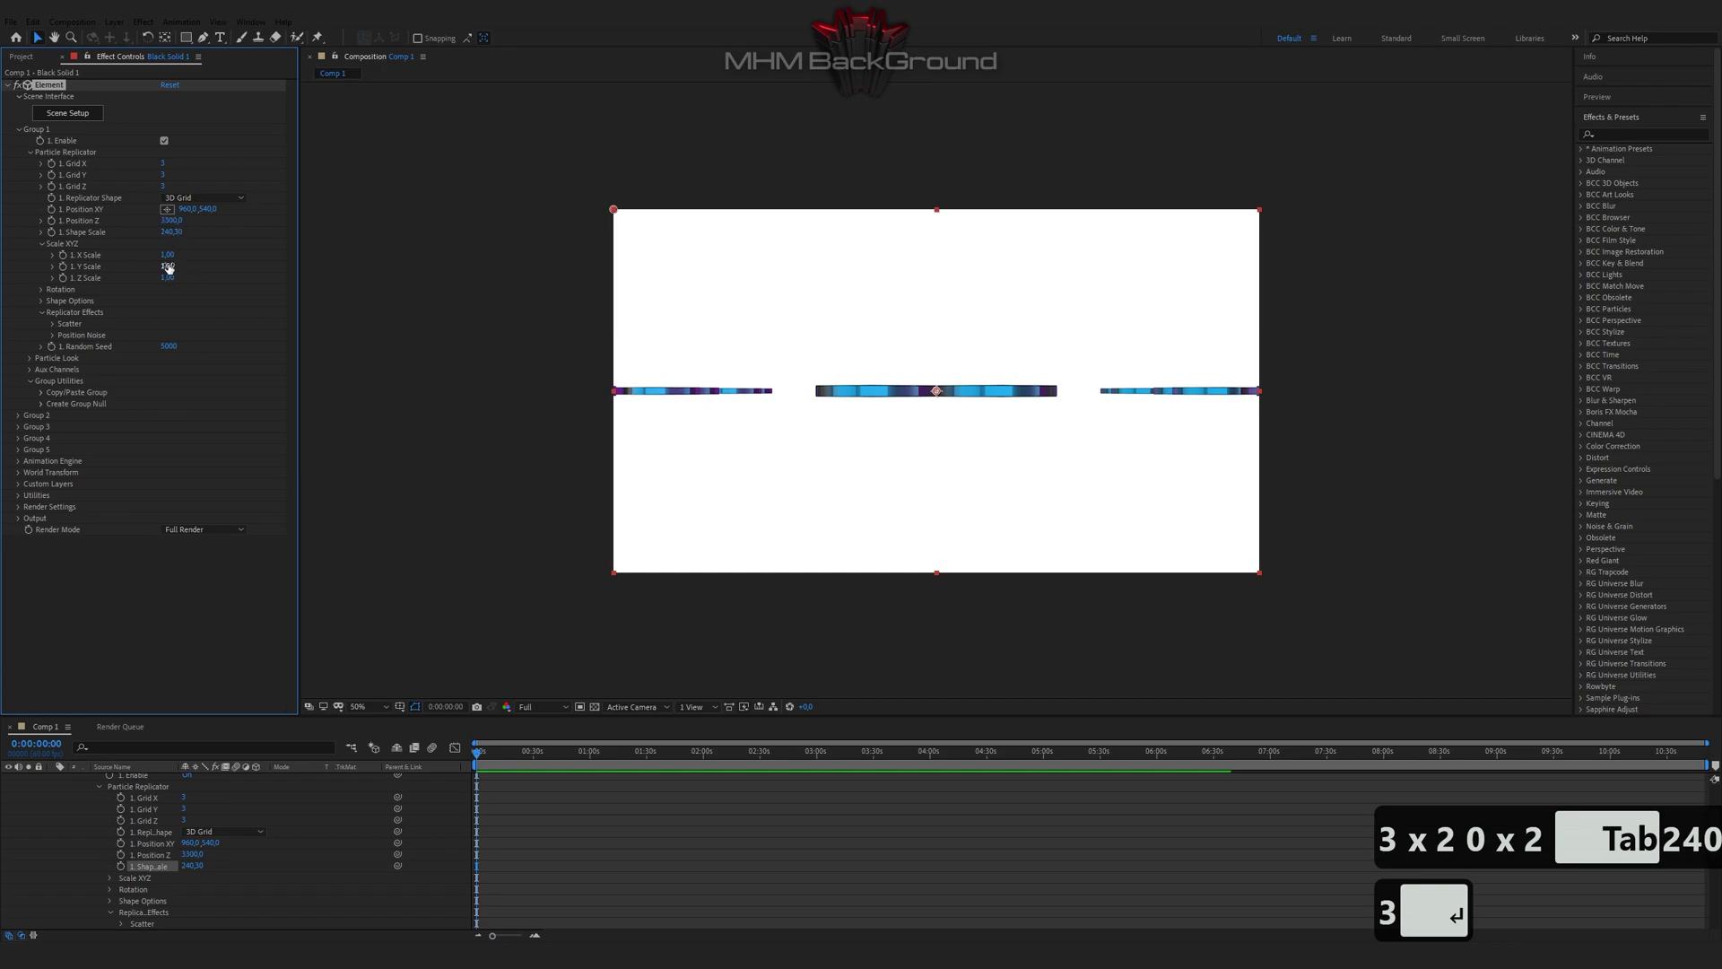
# Set the Y Scale of Group 1's particle replicator to 0.6
pyautogui.click(168, 267)
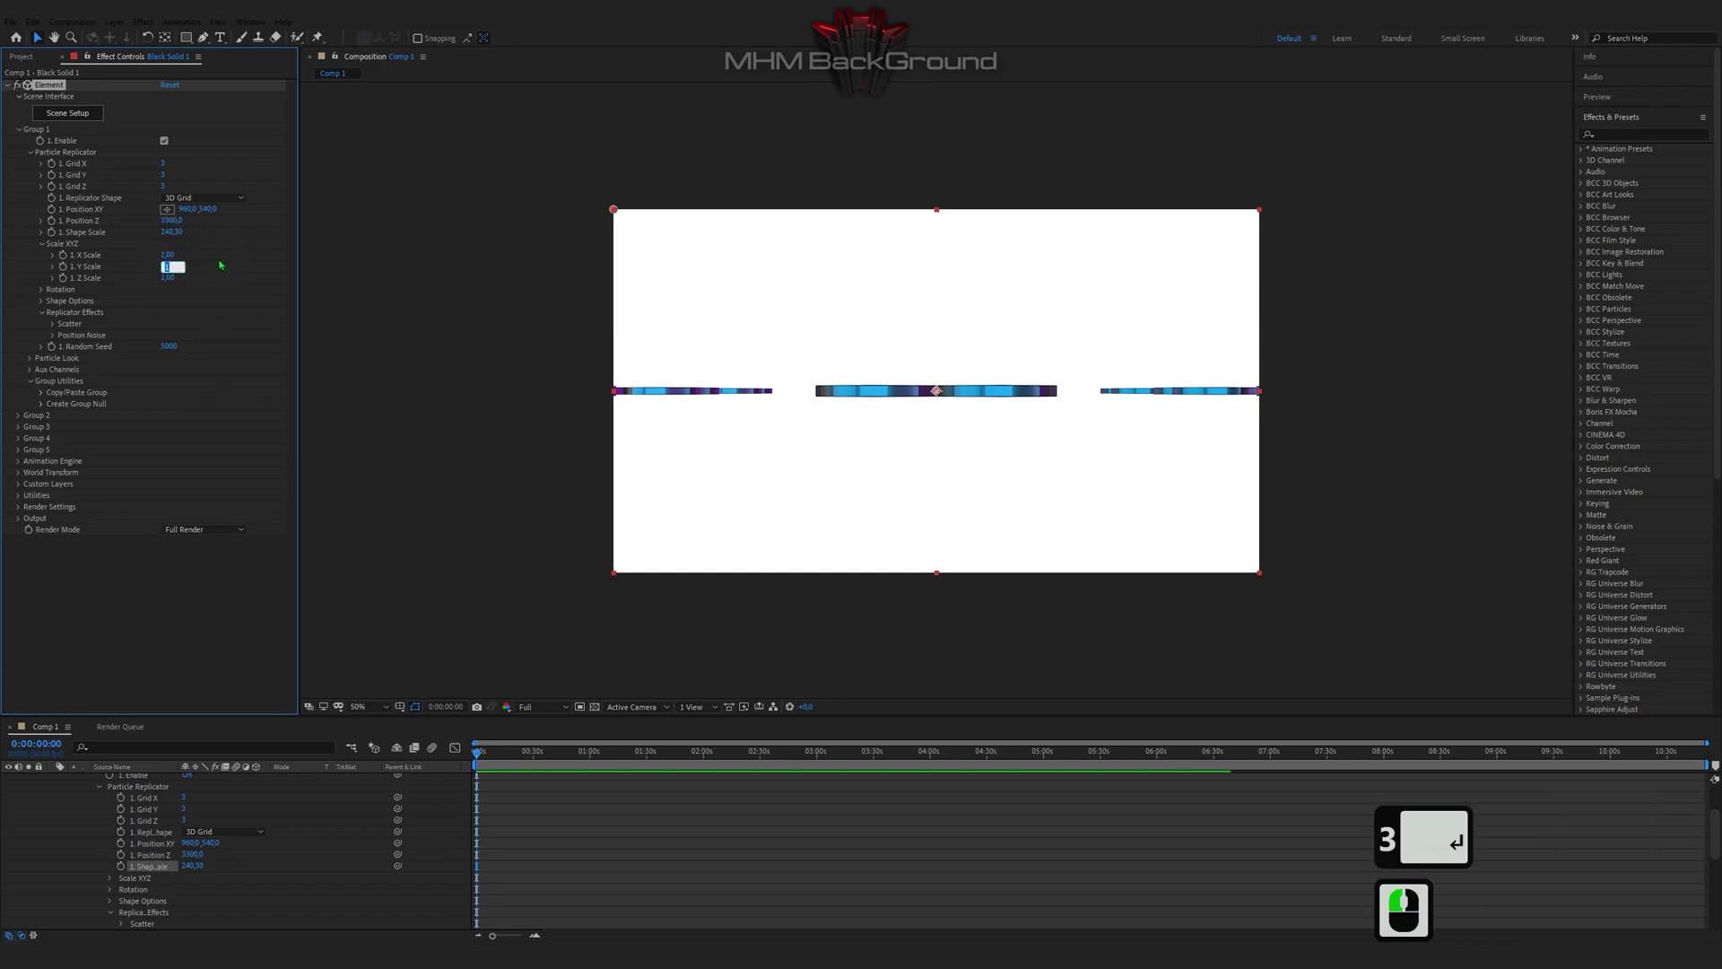
pyautogui.write('0.6')
pyautogui.press('Return')
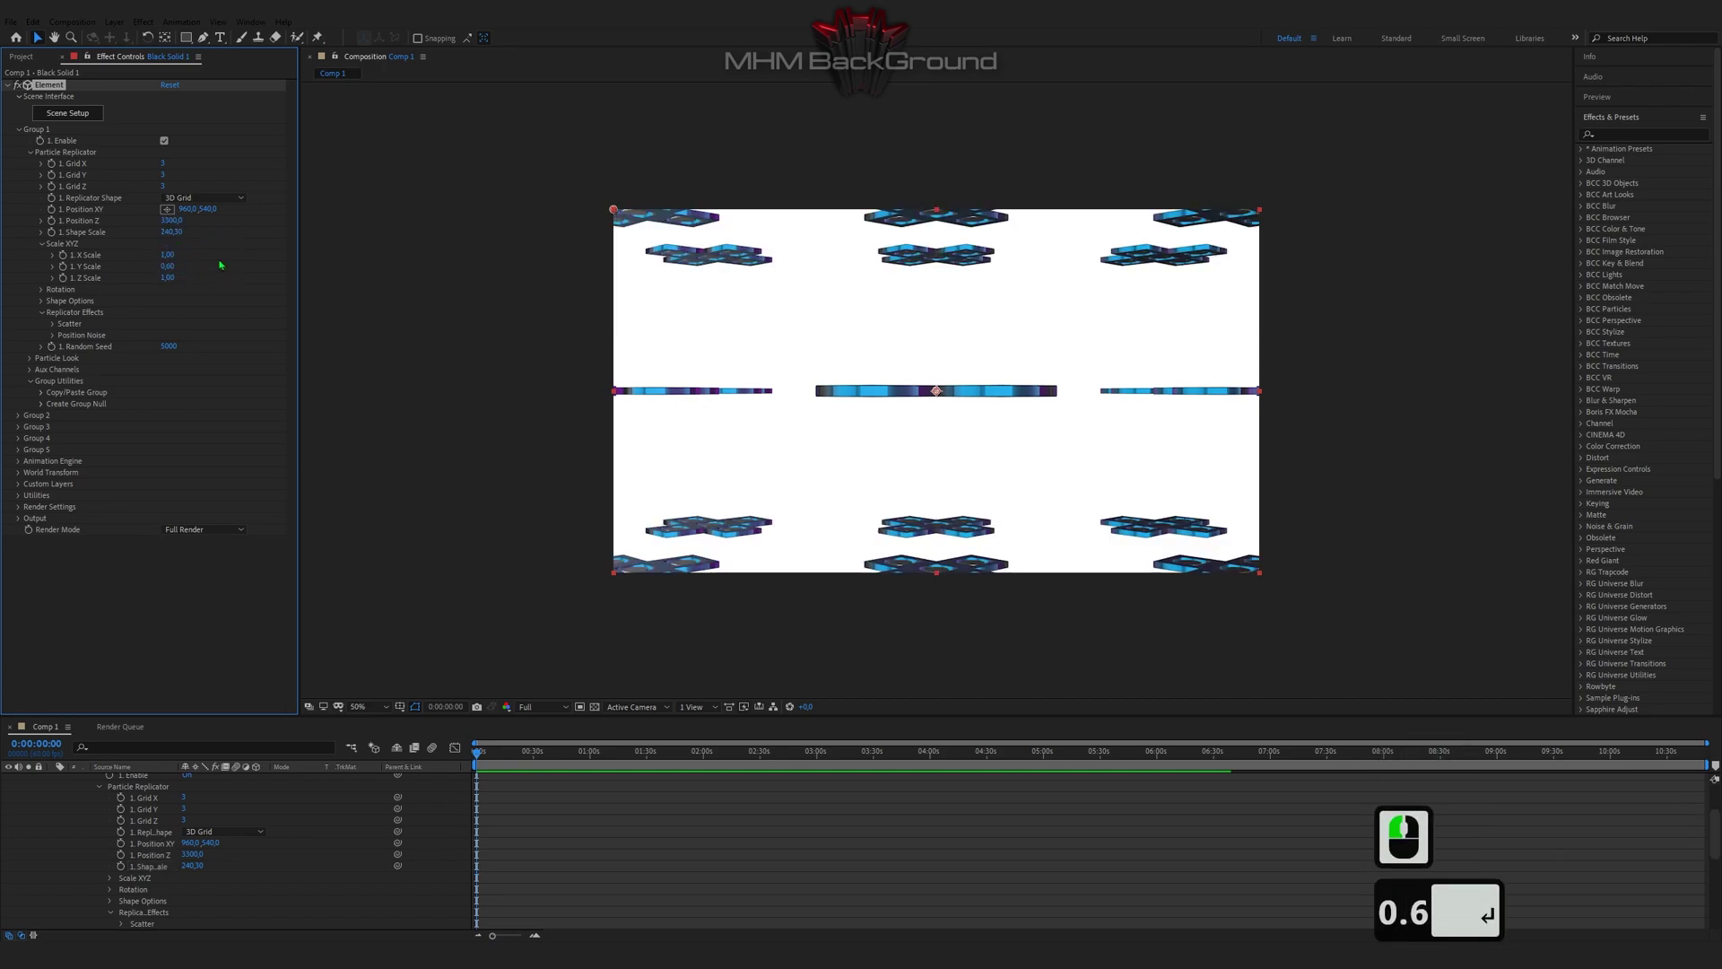
# Add the expression time*7 to the replicator's Y Rotation and preview the animation
pyautogui.click(41, 289)
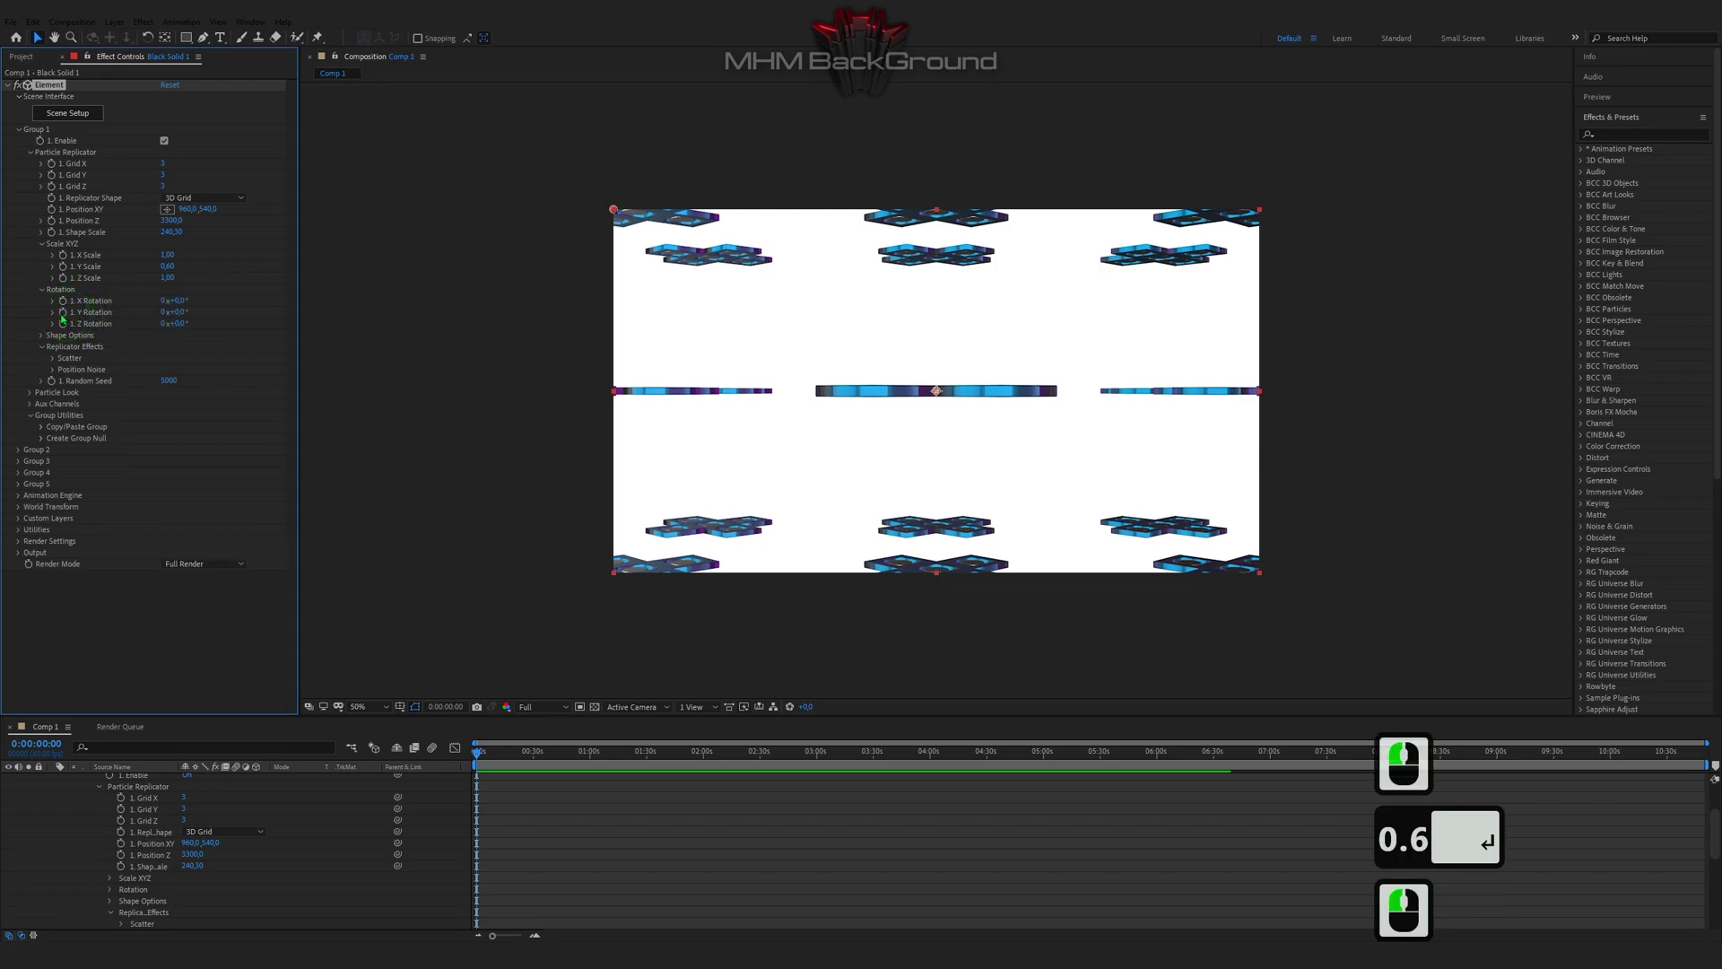
pyautogui.press('alt')
pyautogui.keyDown('alt'); pyautogui.click(62, 313); pyautogui.keyUp('alt')
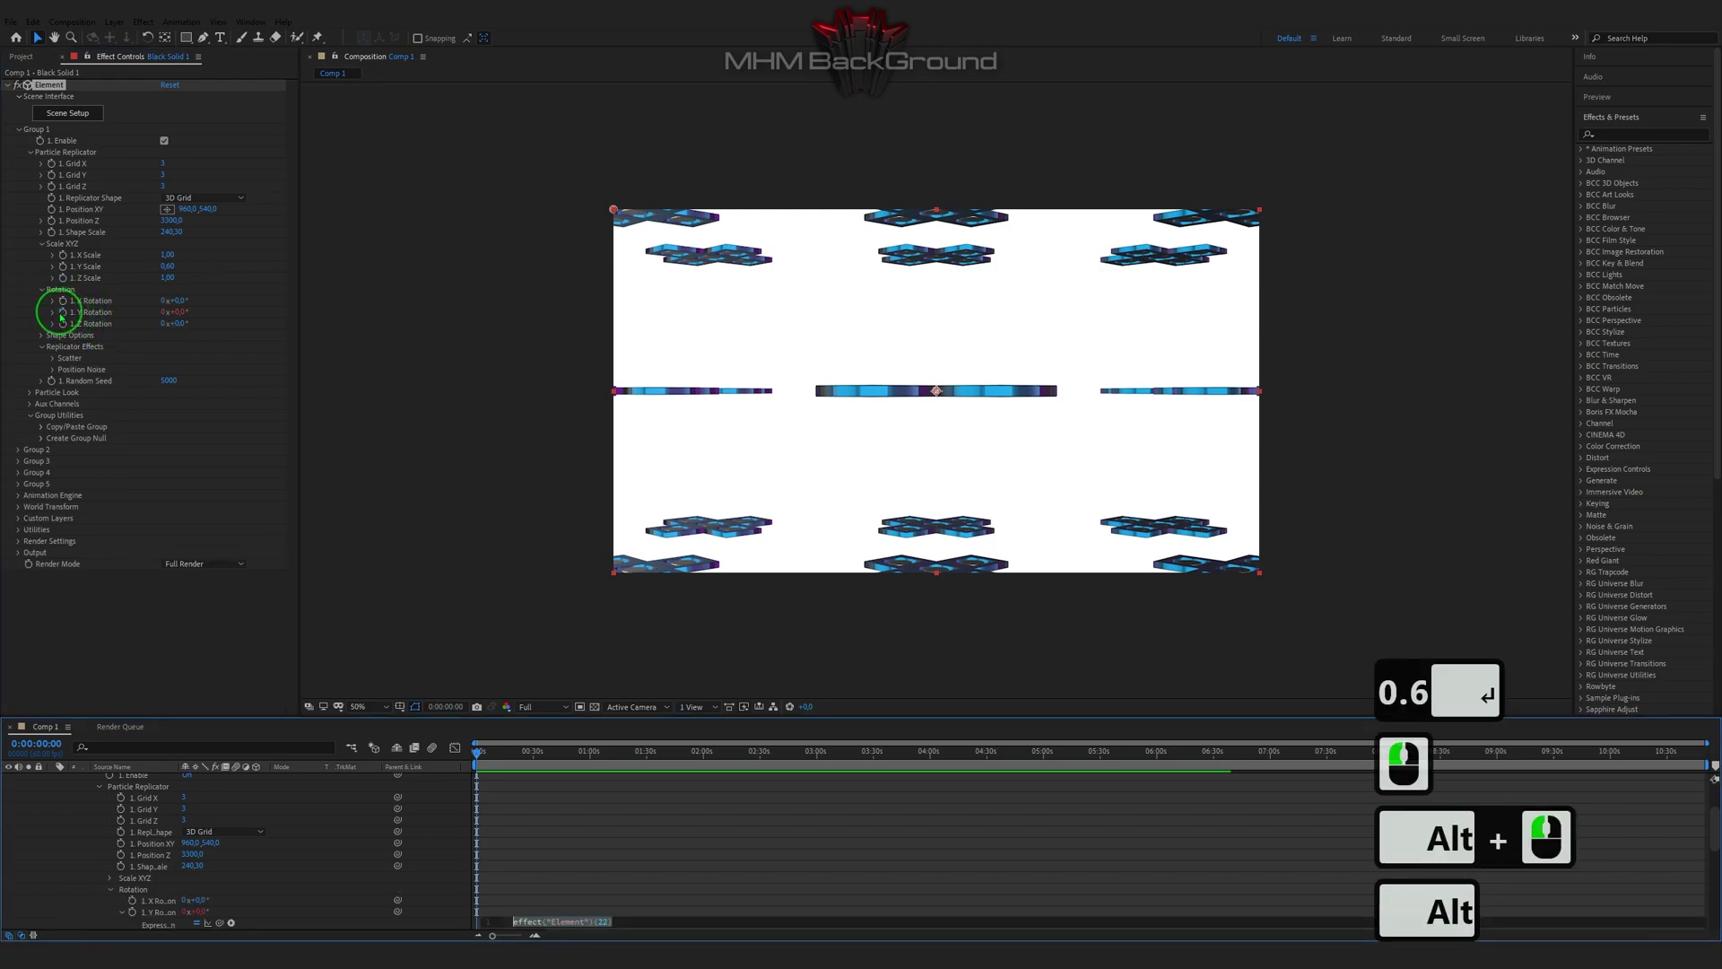
pyautogui.write('time*7')
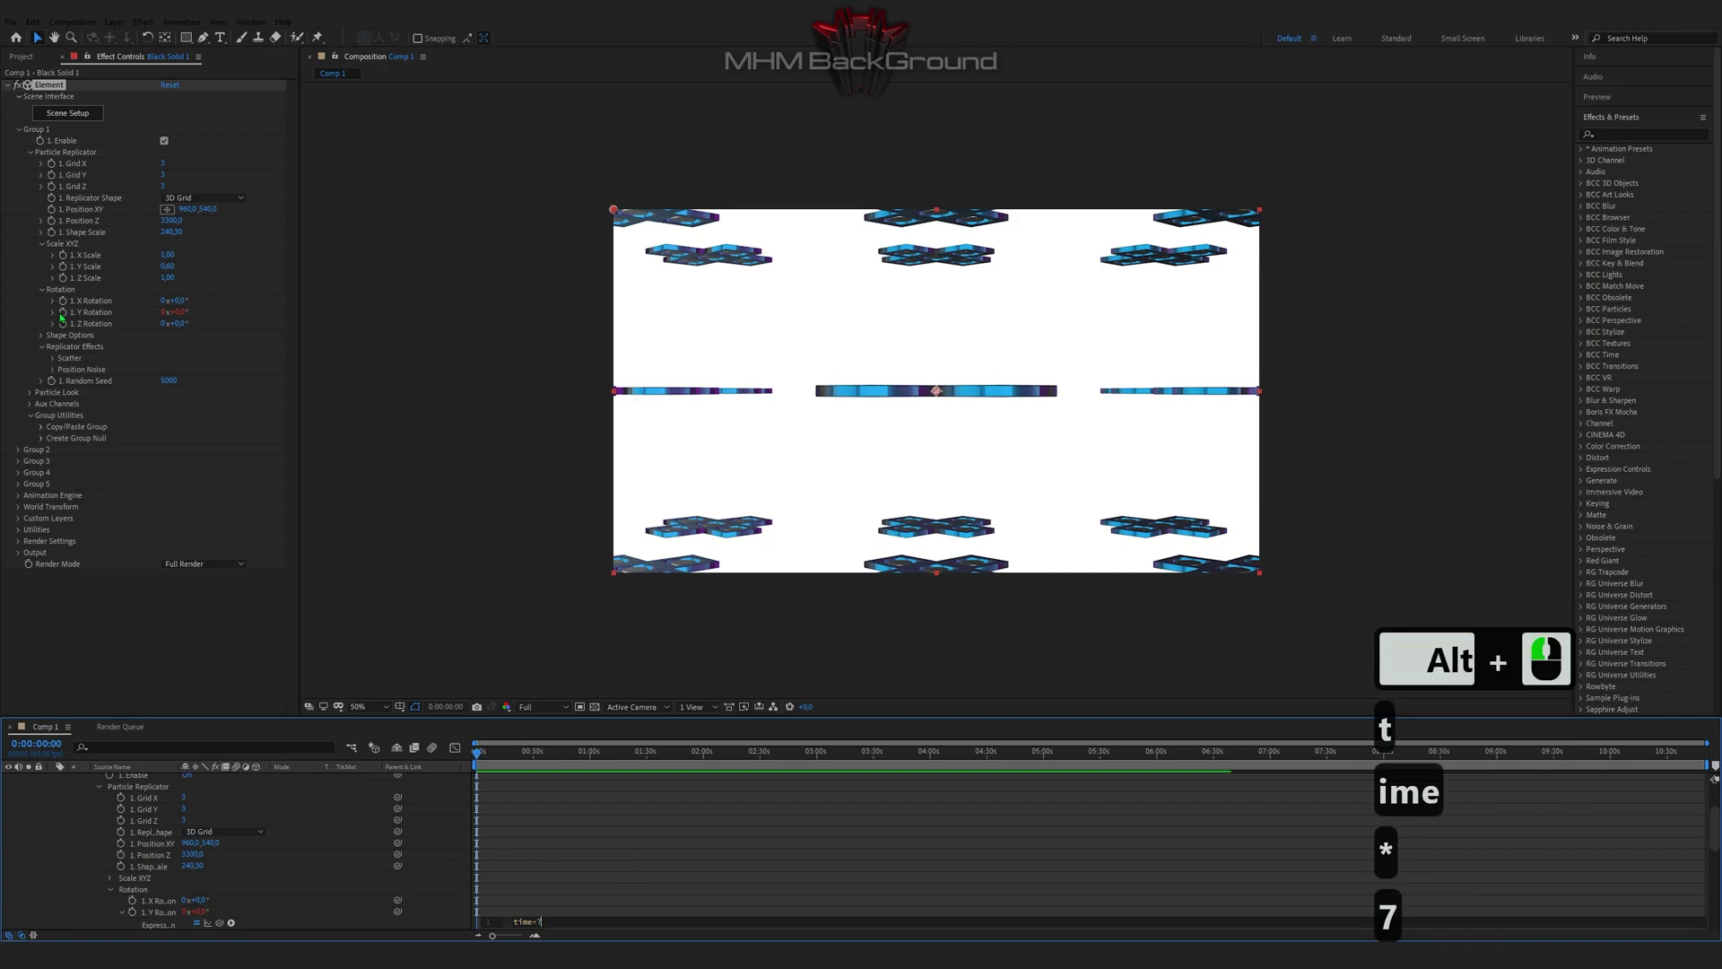
pyautogui.click(615, 889)
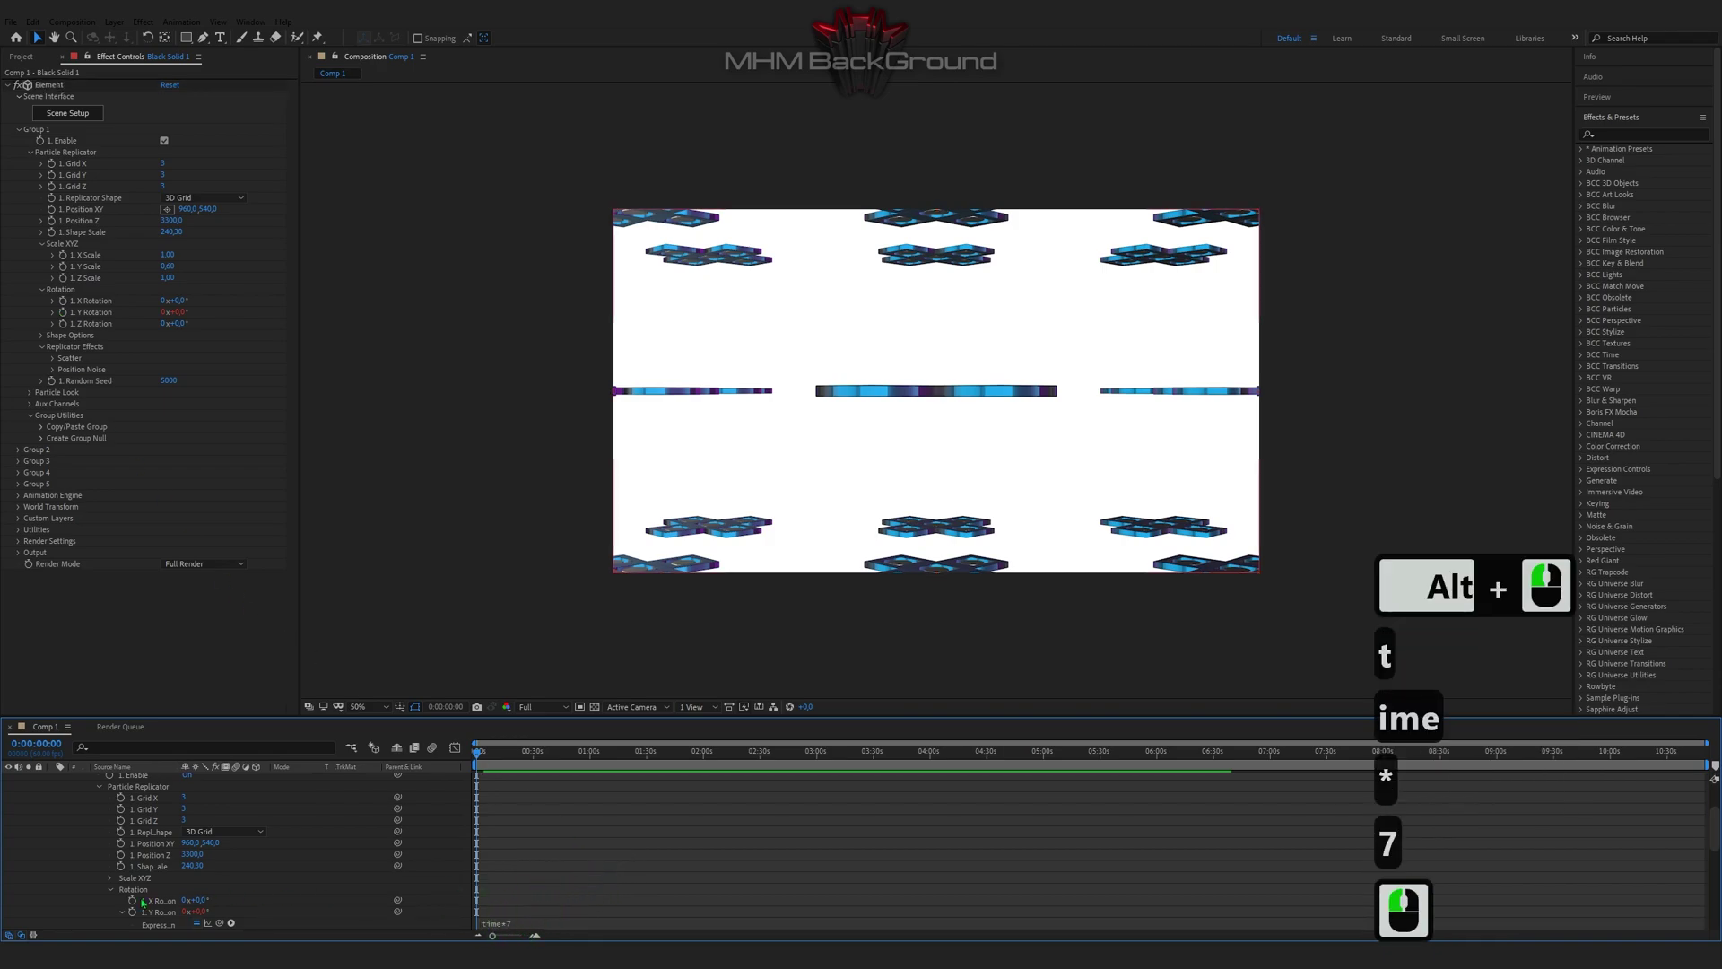
pyautogui.press('space')
pyautogui.press('space')
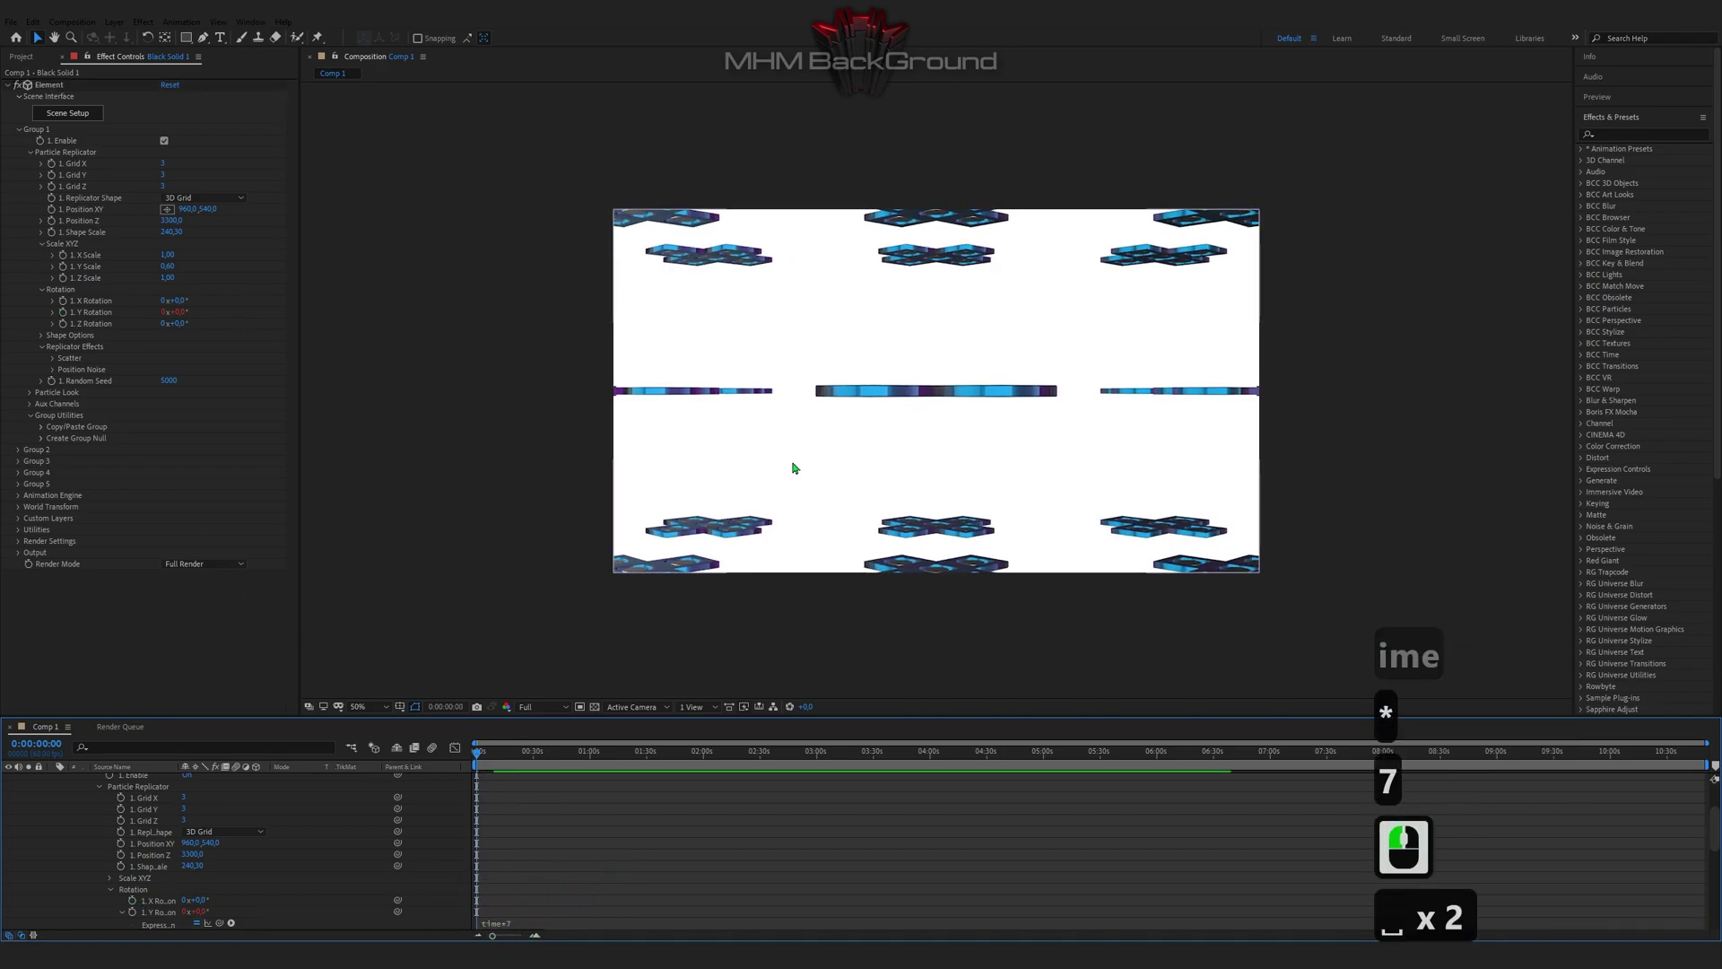
pyautogui.scroll(2, 792, 469)
pyautogui.press('space')
pyautogui.scroll(-2, 215, 392)
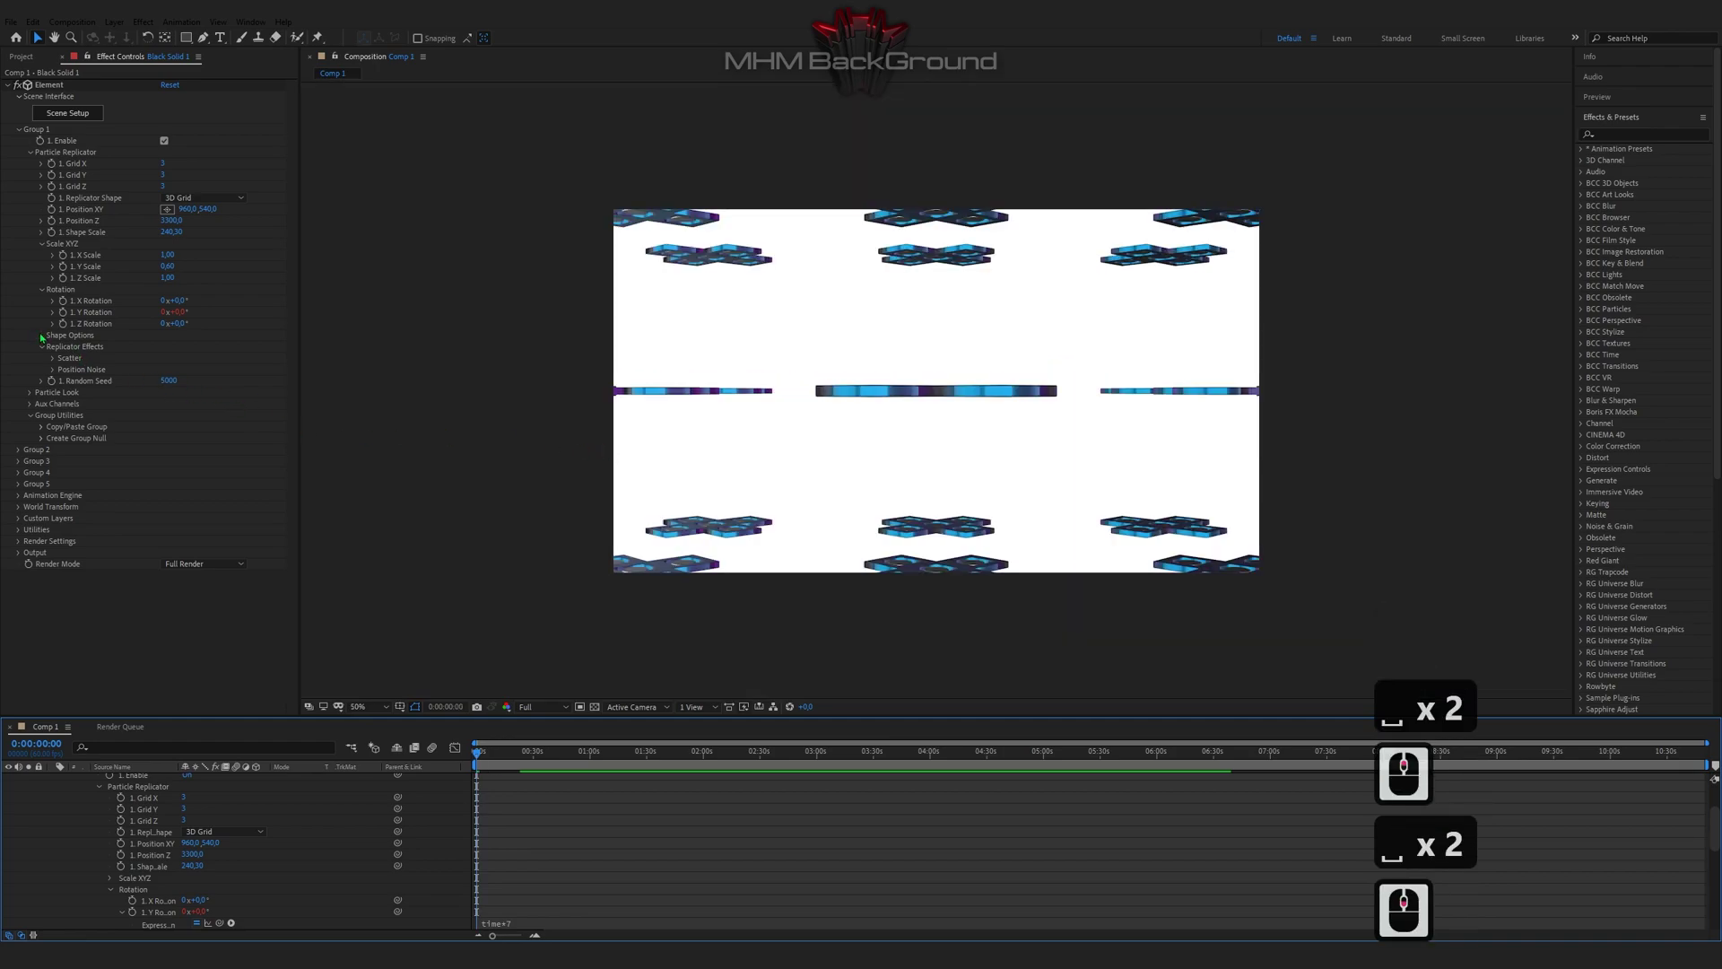
# In Group 1's Particle Look, set the particle X Size to 1.6 and Z Size to 1.5
pyautogui.click(29, 393)
pyautogui.click(169, 426)
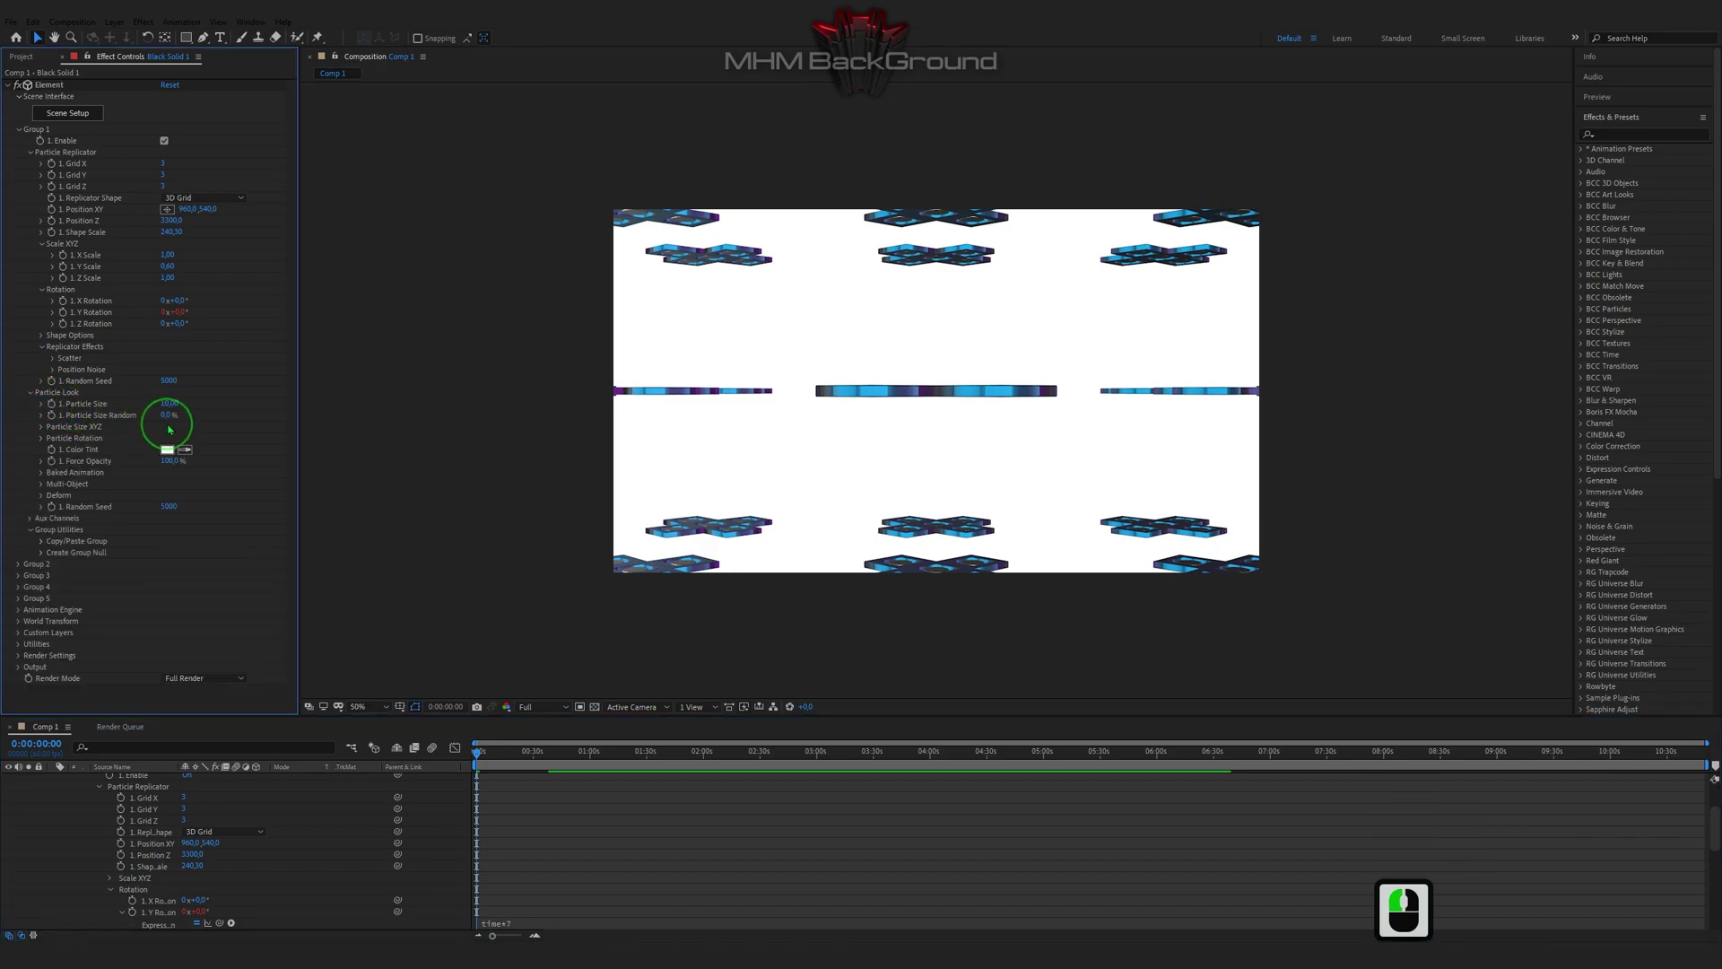
pyautogui.click(43, 428)
pyautogui.click(168, 438)
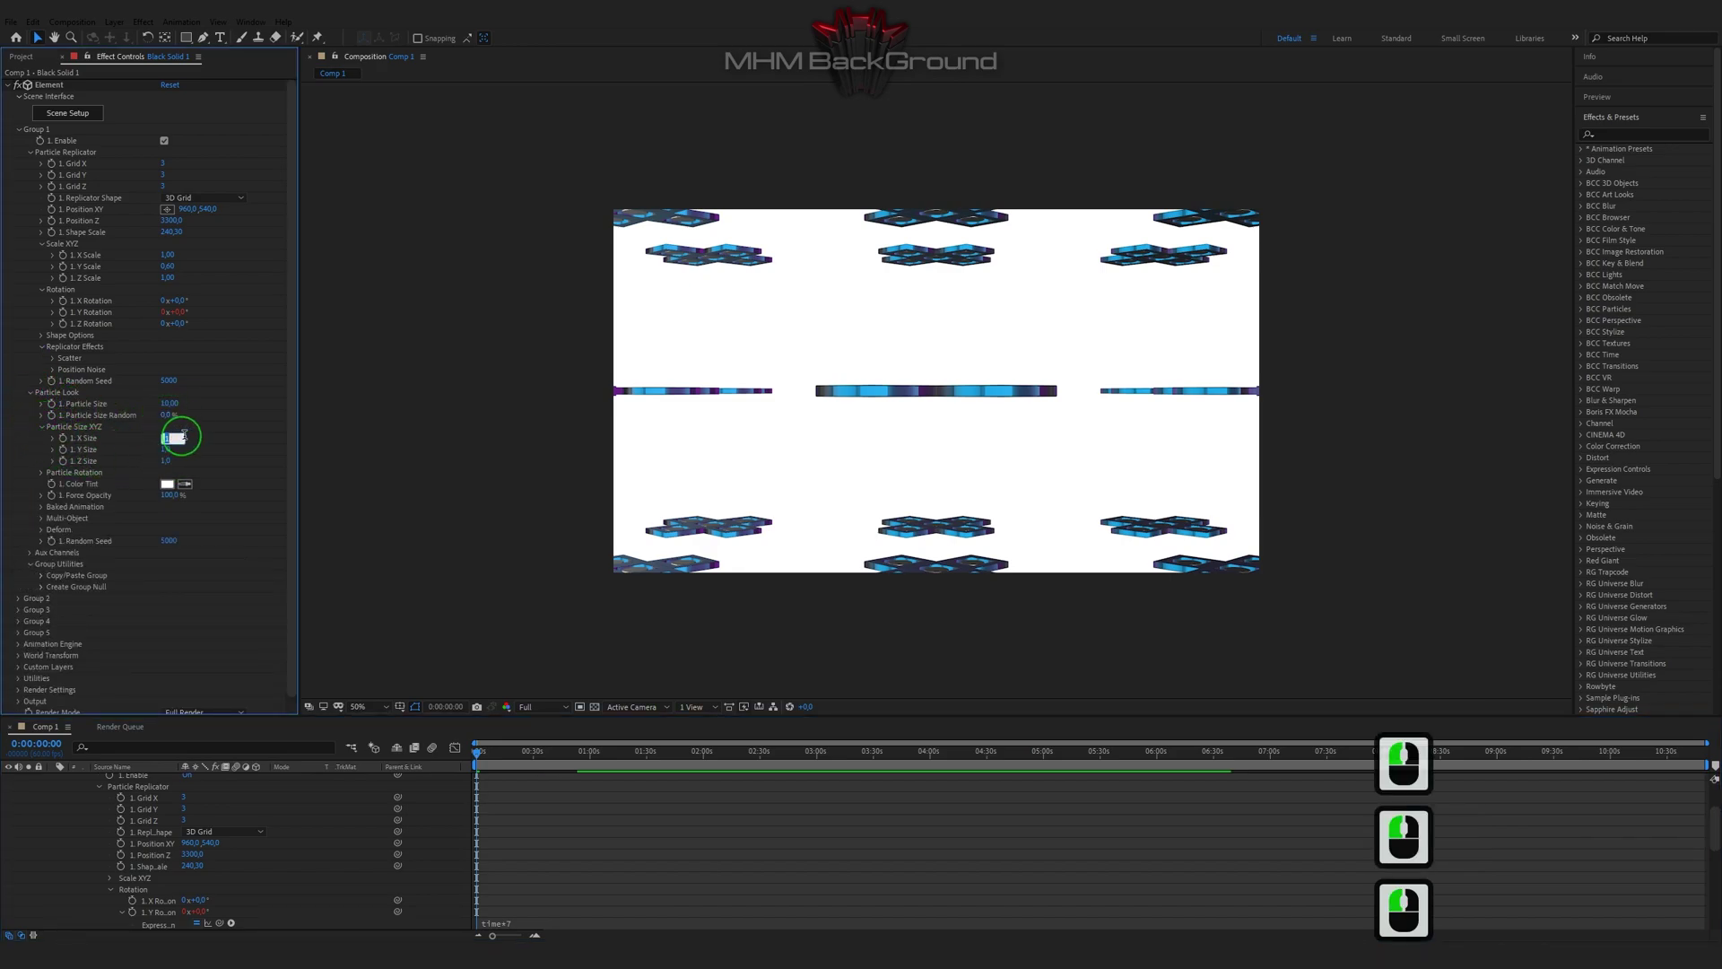
pyautogui.write('1.6')
pyautogui.press('Tab')
pyautogui.press('Tab')
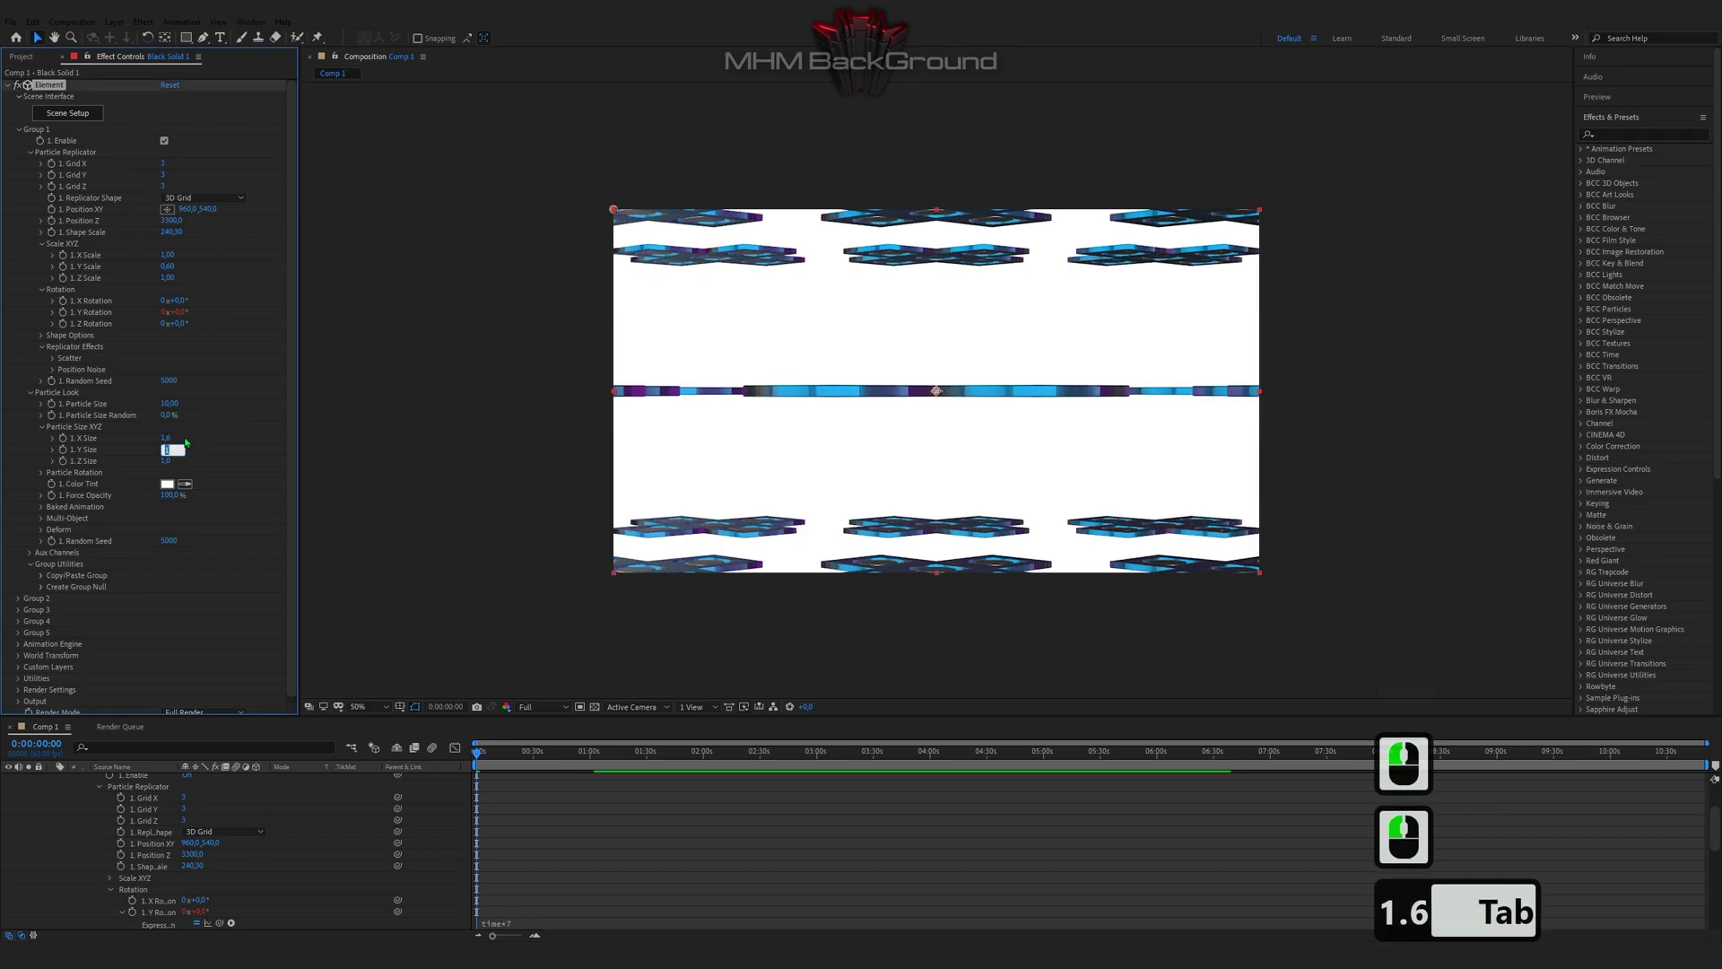
pyautogui.write('1.5')
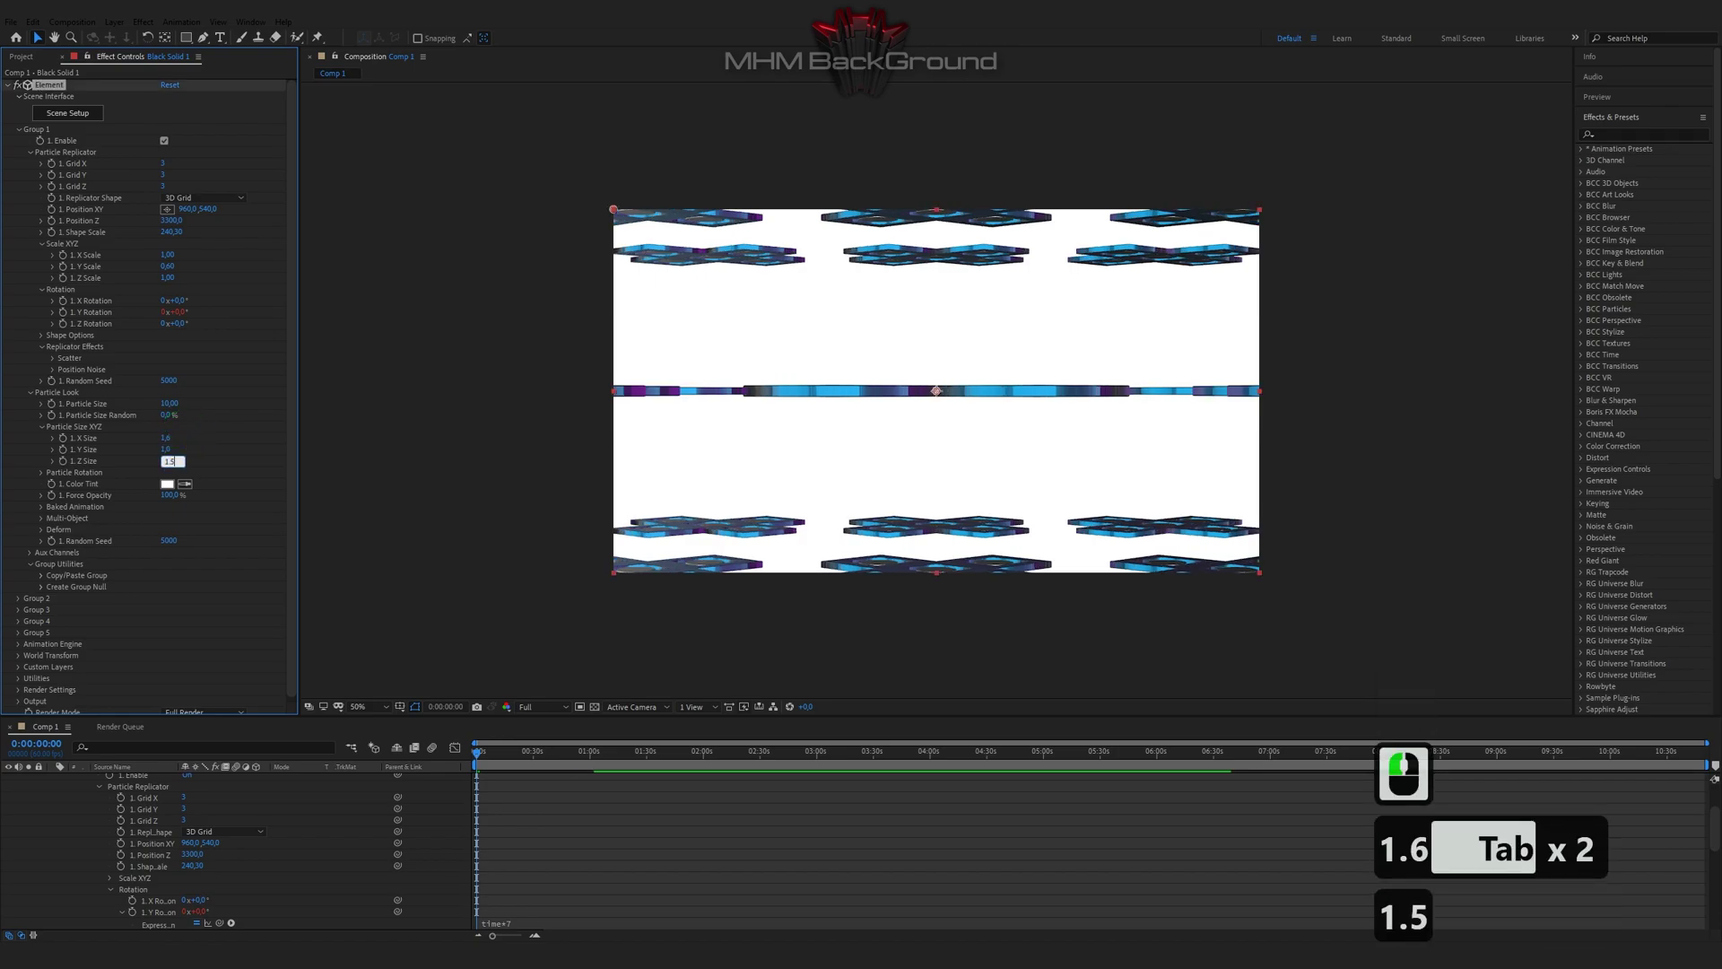
pyautogui.press('Return')
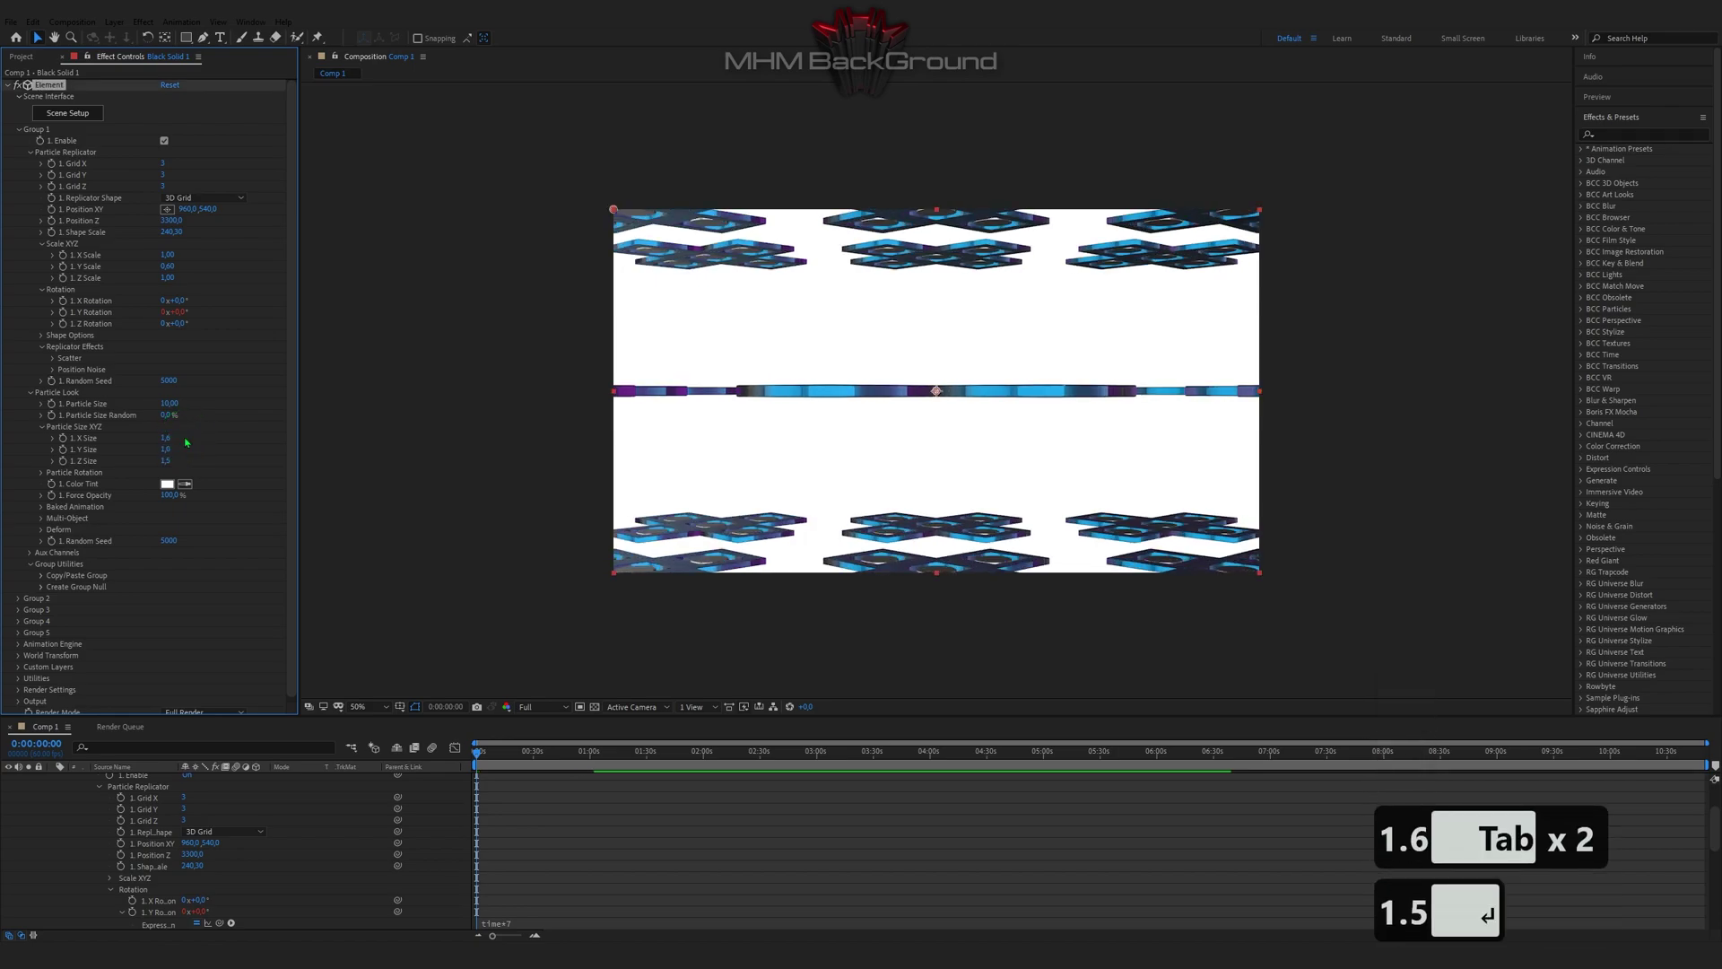
# Set the particle orientation to Face Camera, with X Rotation Particle at 80° and Y Rotation Particle at 14°
pyautogui.click(40, 472)
pyautogui.click(190, 484)
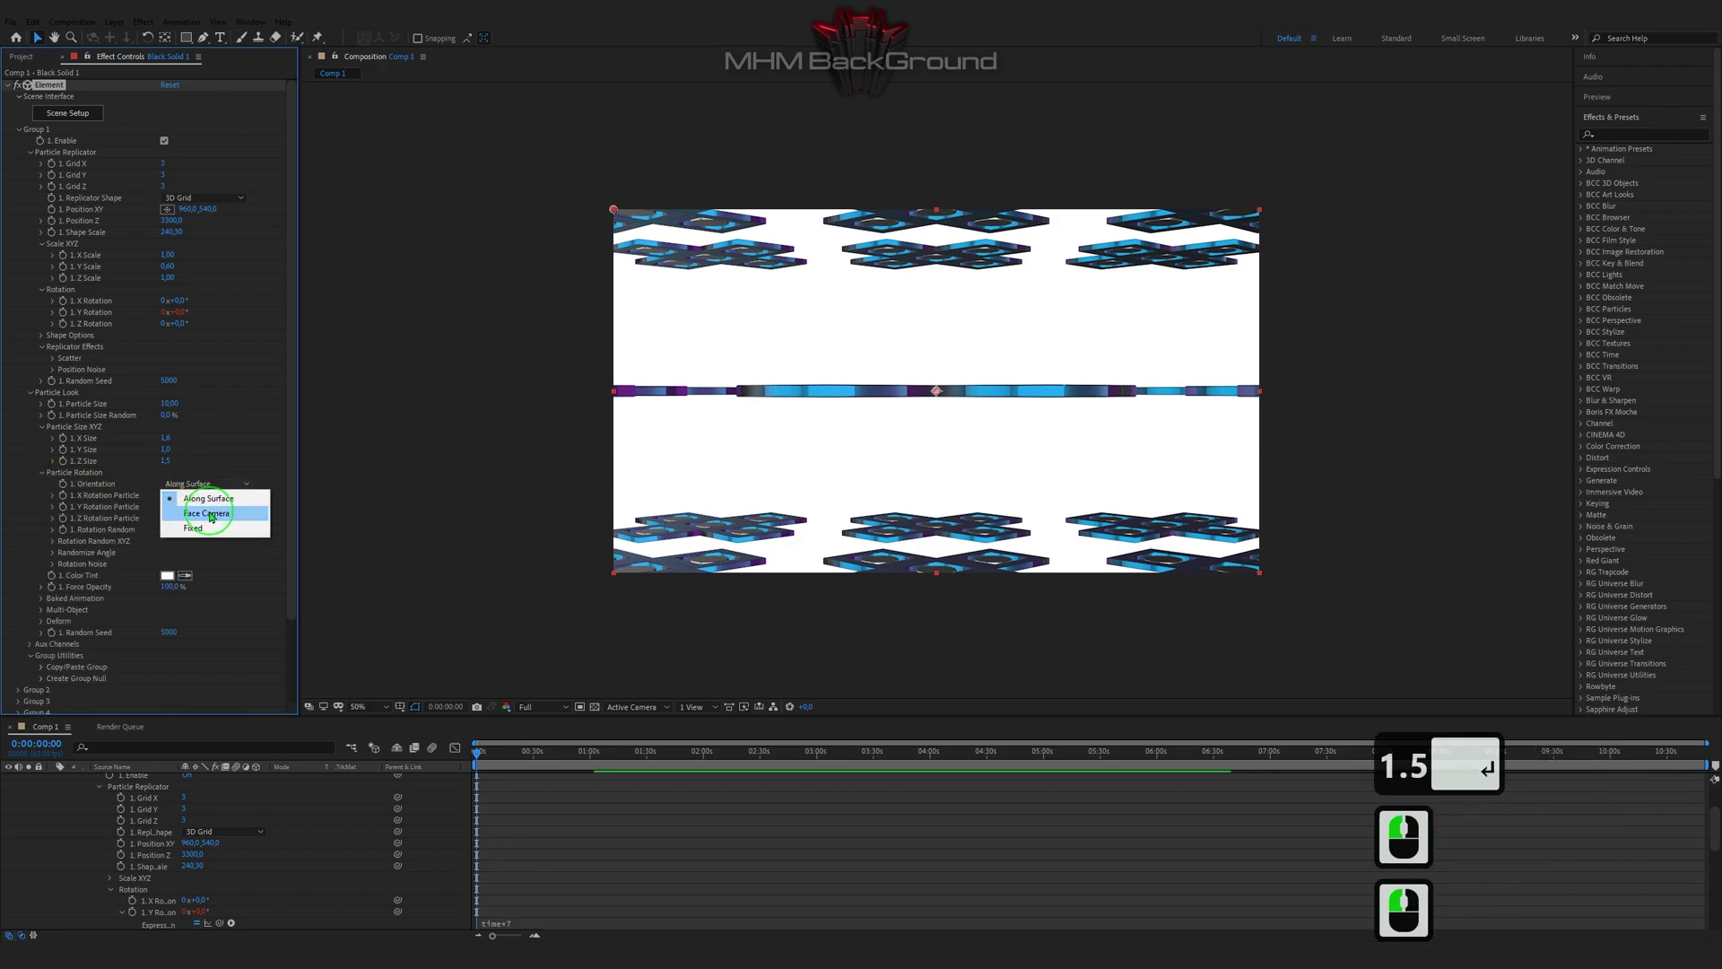
pyautogui.click(212, 514)
pyautogui.click(182, 496)
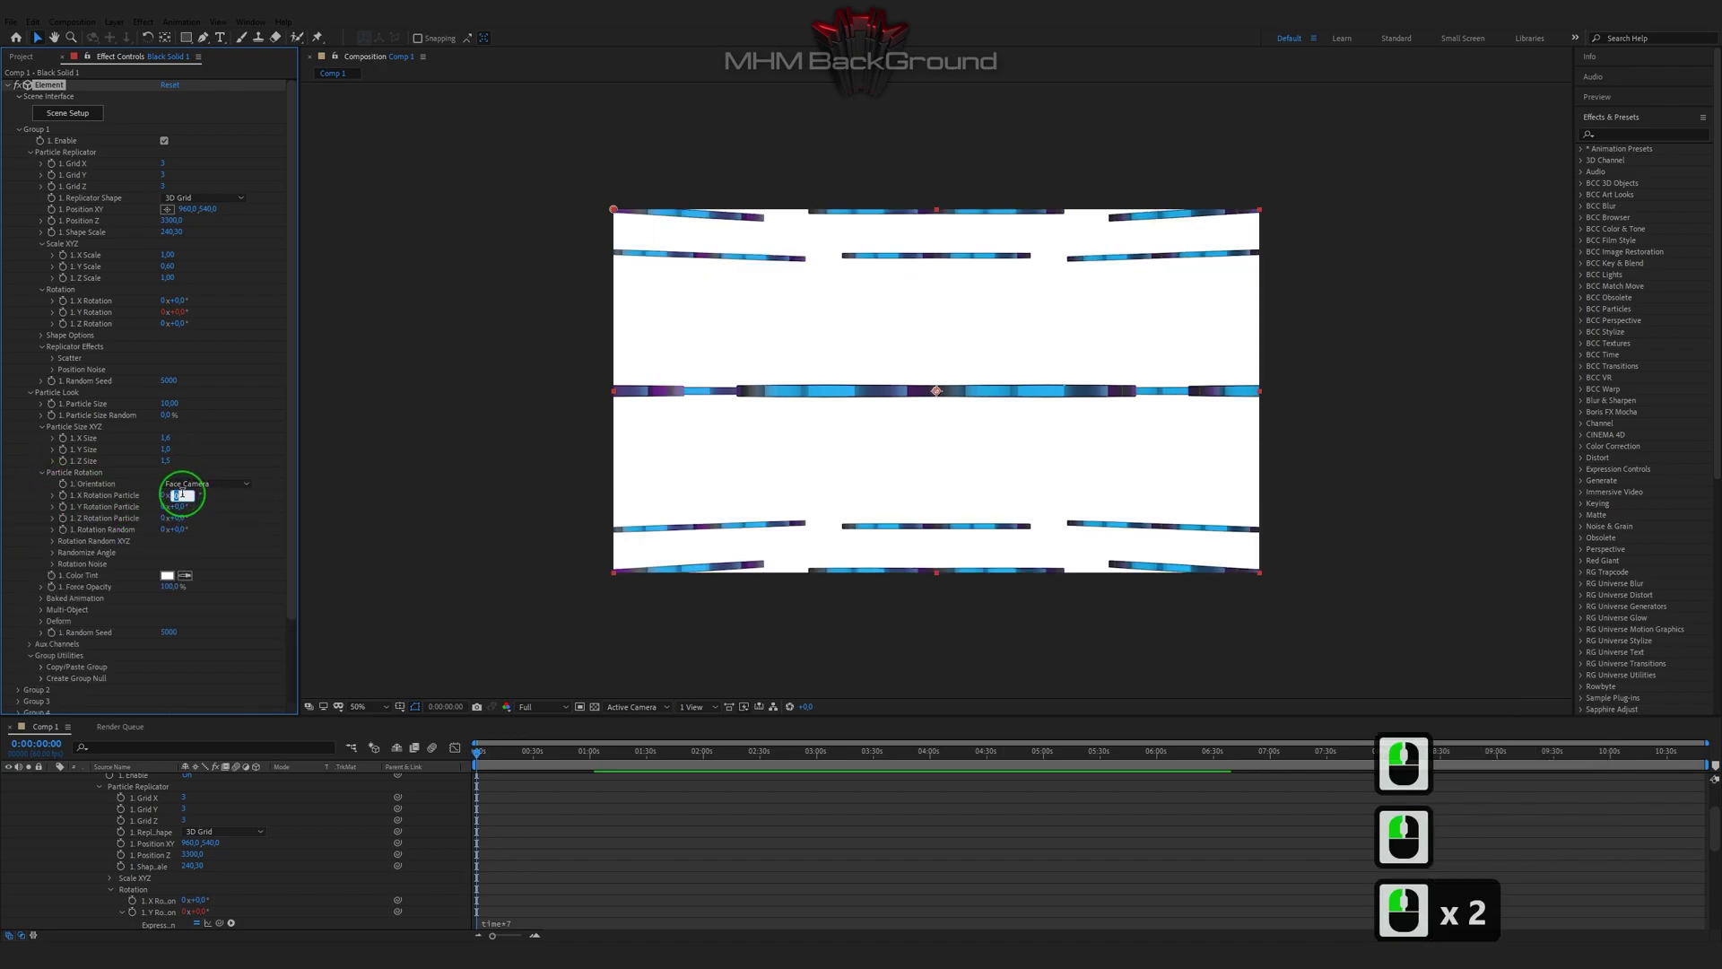
pyautogui.write('8')
pyautogui.click(192, 508)
pyautogui.click(192, 507)
pyautogui.write('14')
pyautogui.click(270, 519)
# Preview the animation to examine how the reoriented particle grid moves across the frame
pyautogui.scroll(1, 493, 500)
pyautogui.press('space')
pyautogui.press('space')
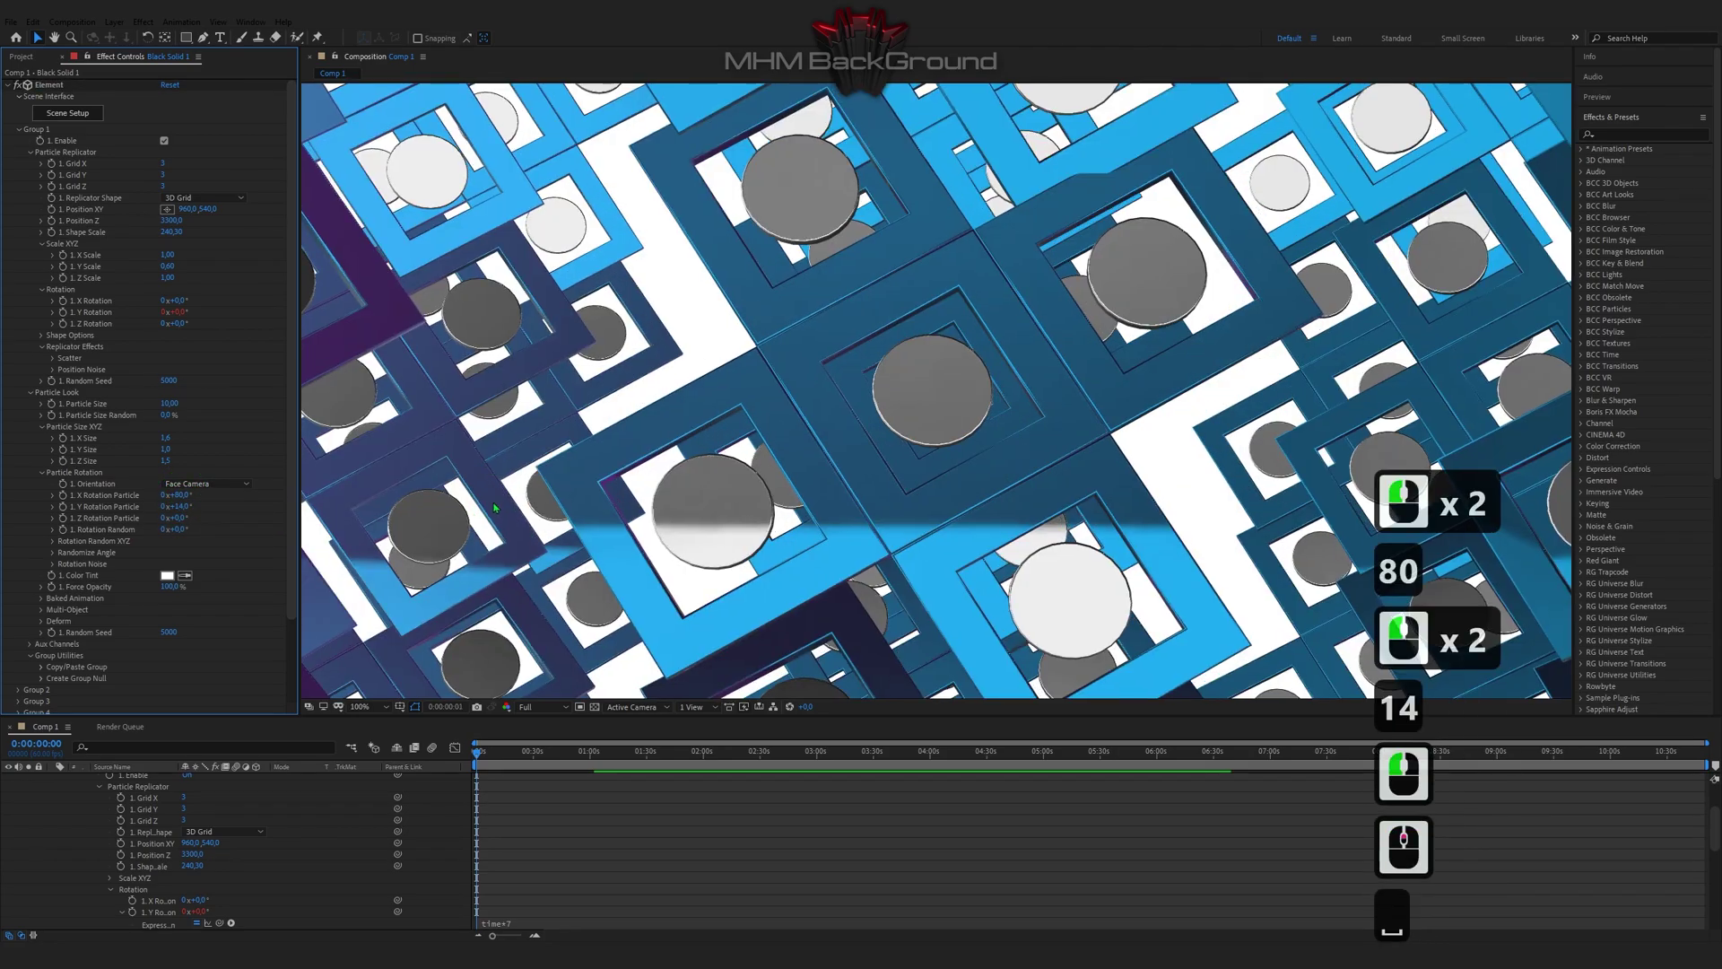
pyautogui.scroll(-1, 557, 502)
pyautogui.press('space')
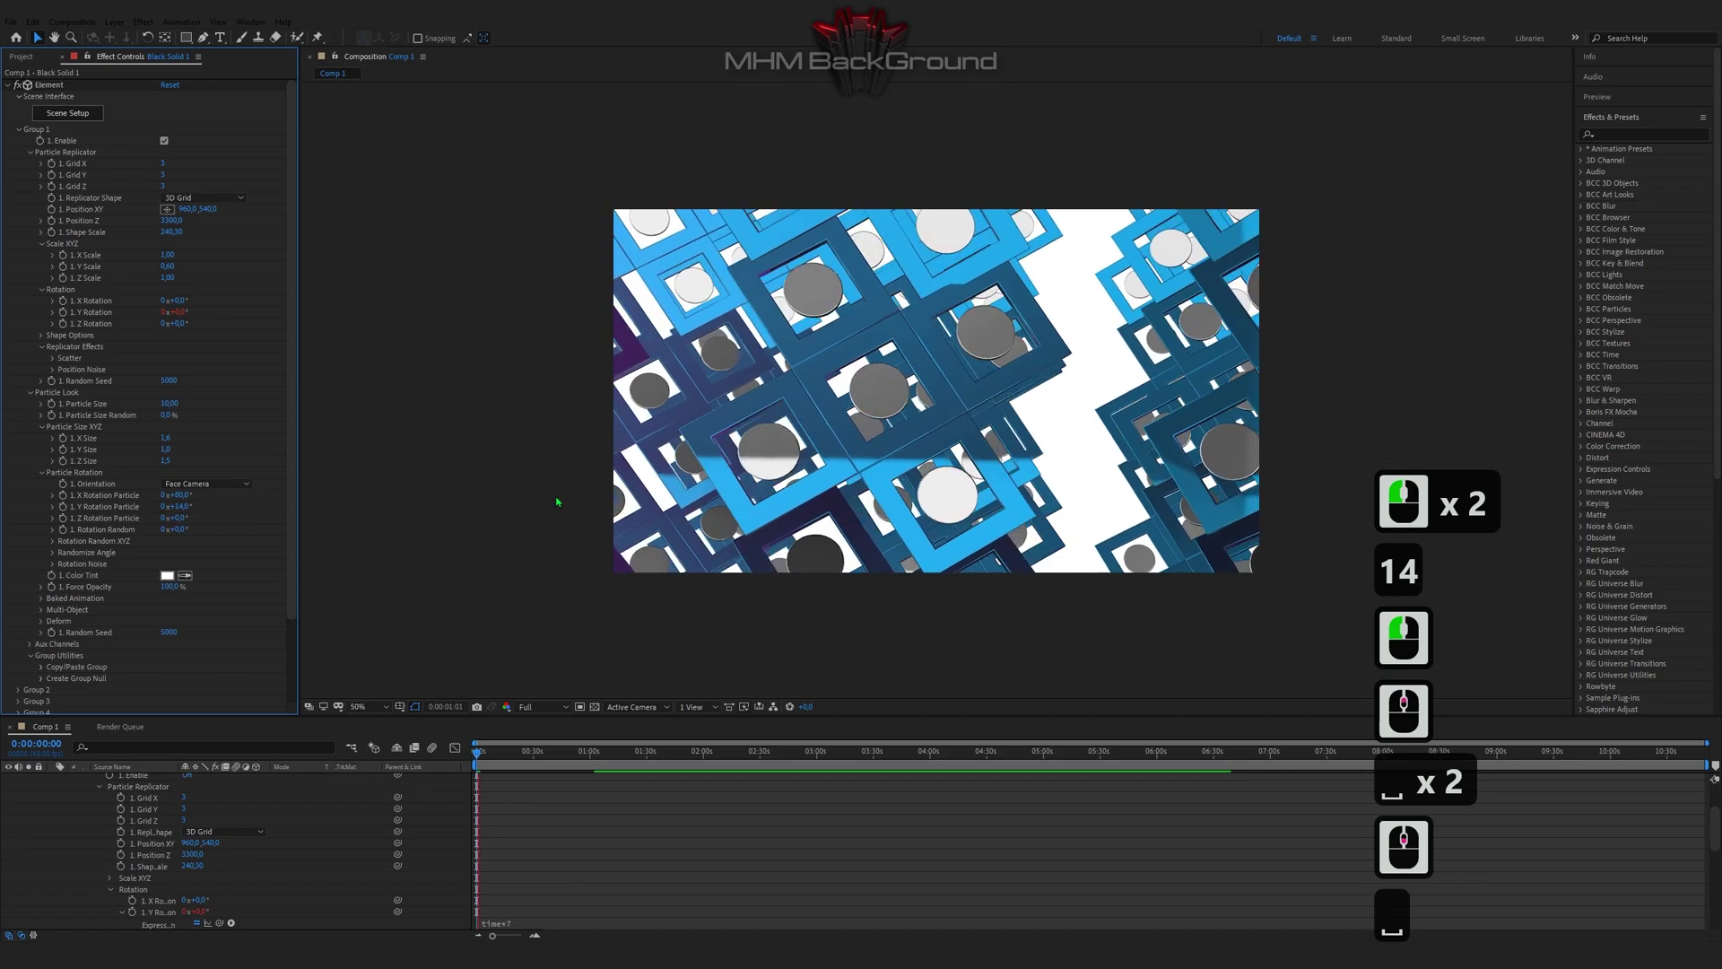
pyautogui.press('space')
pyautogui.press('space')
pyautogui.press('space')
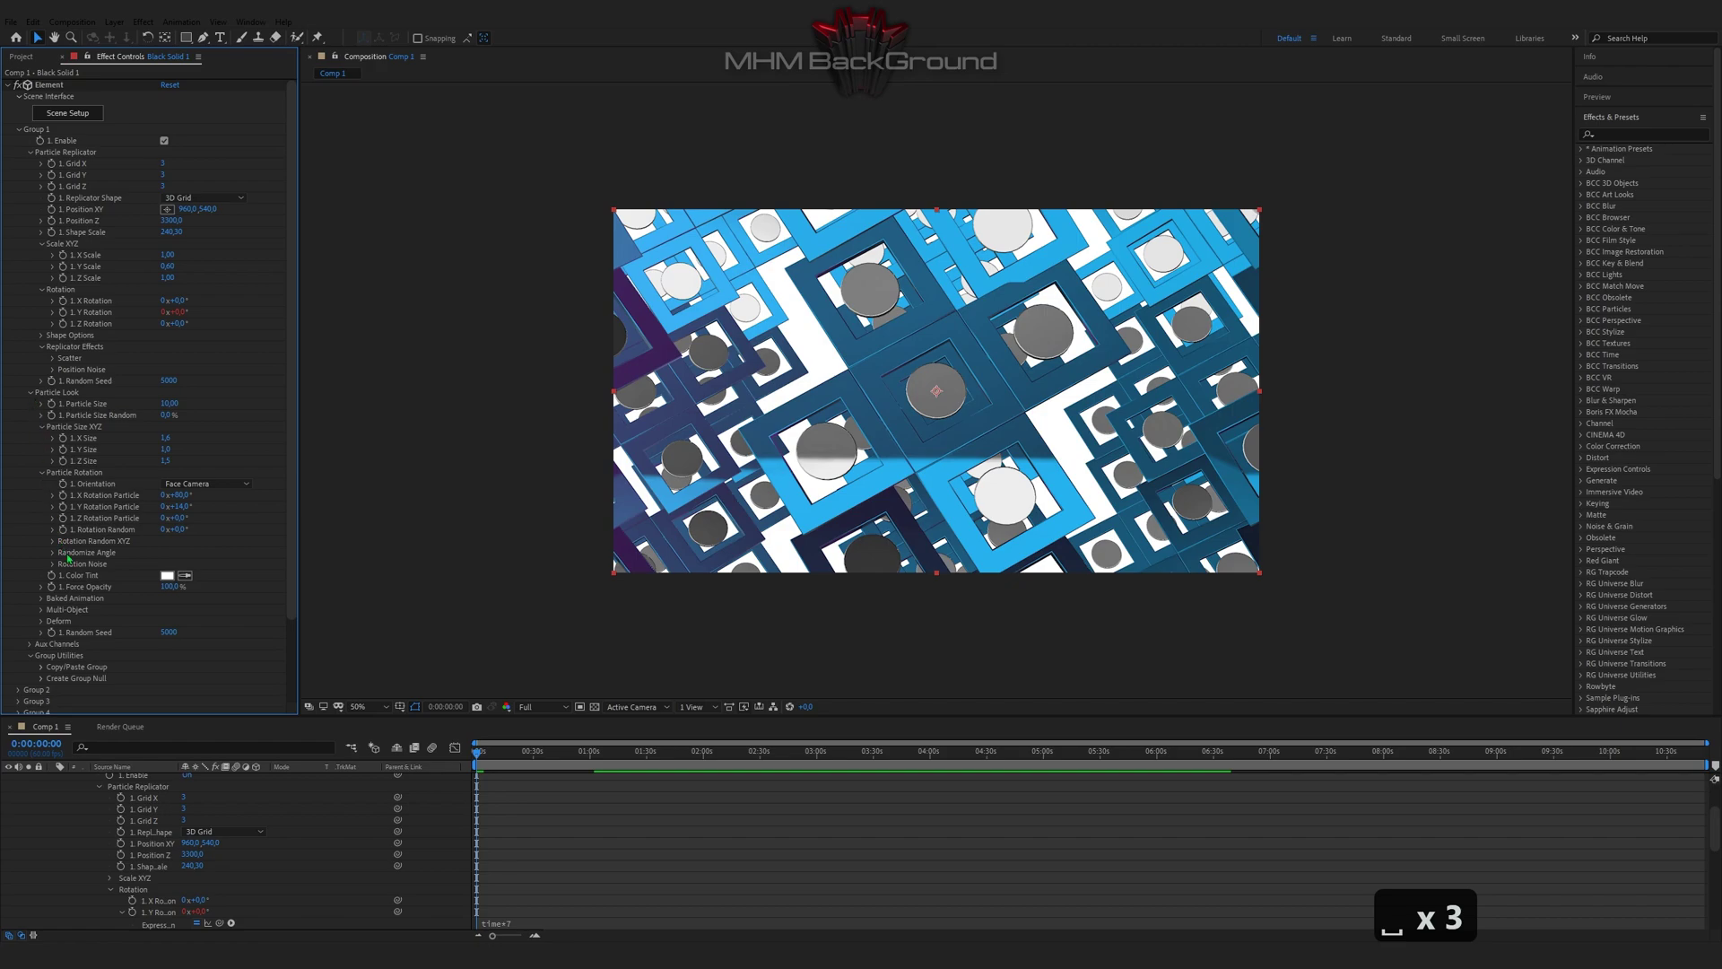
# Enable Multi-Object for Group 1, set its Z Rotation Multi to 34°, and preview the animation
pyautogui.scroll(-3, 67, 554)
pyautogui.click(43, 513)
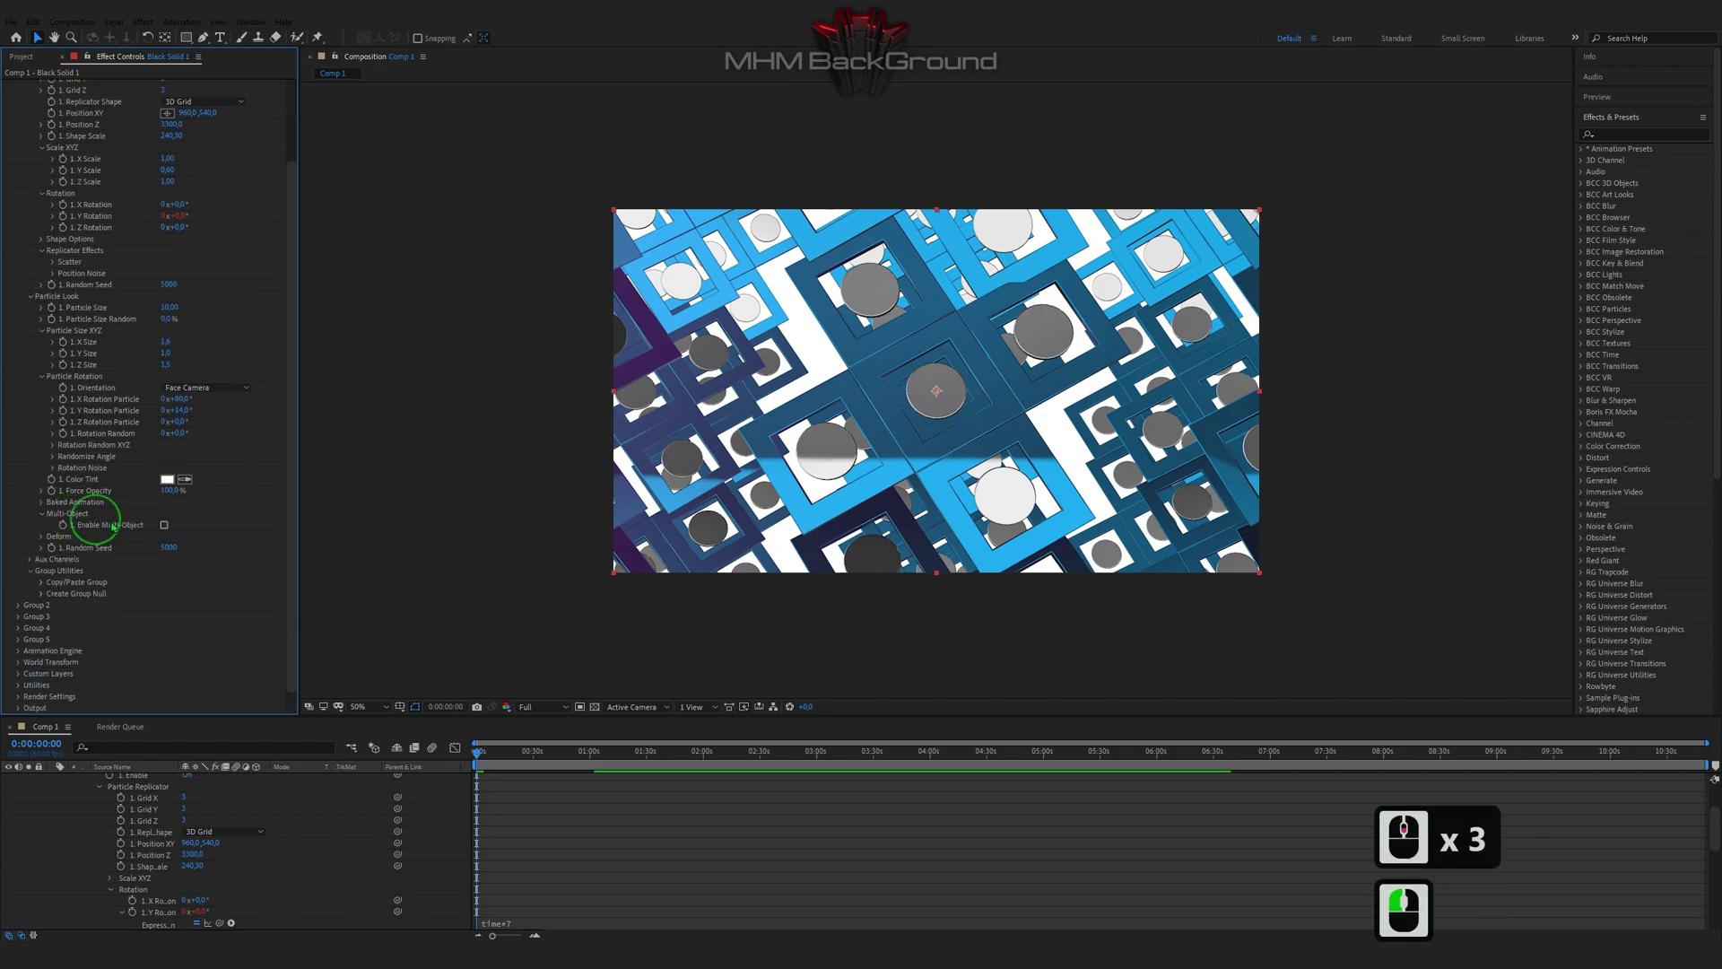
pyautogui.click(163, 524)
pyautogui.scroll(-3, 220, 515)
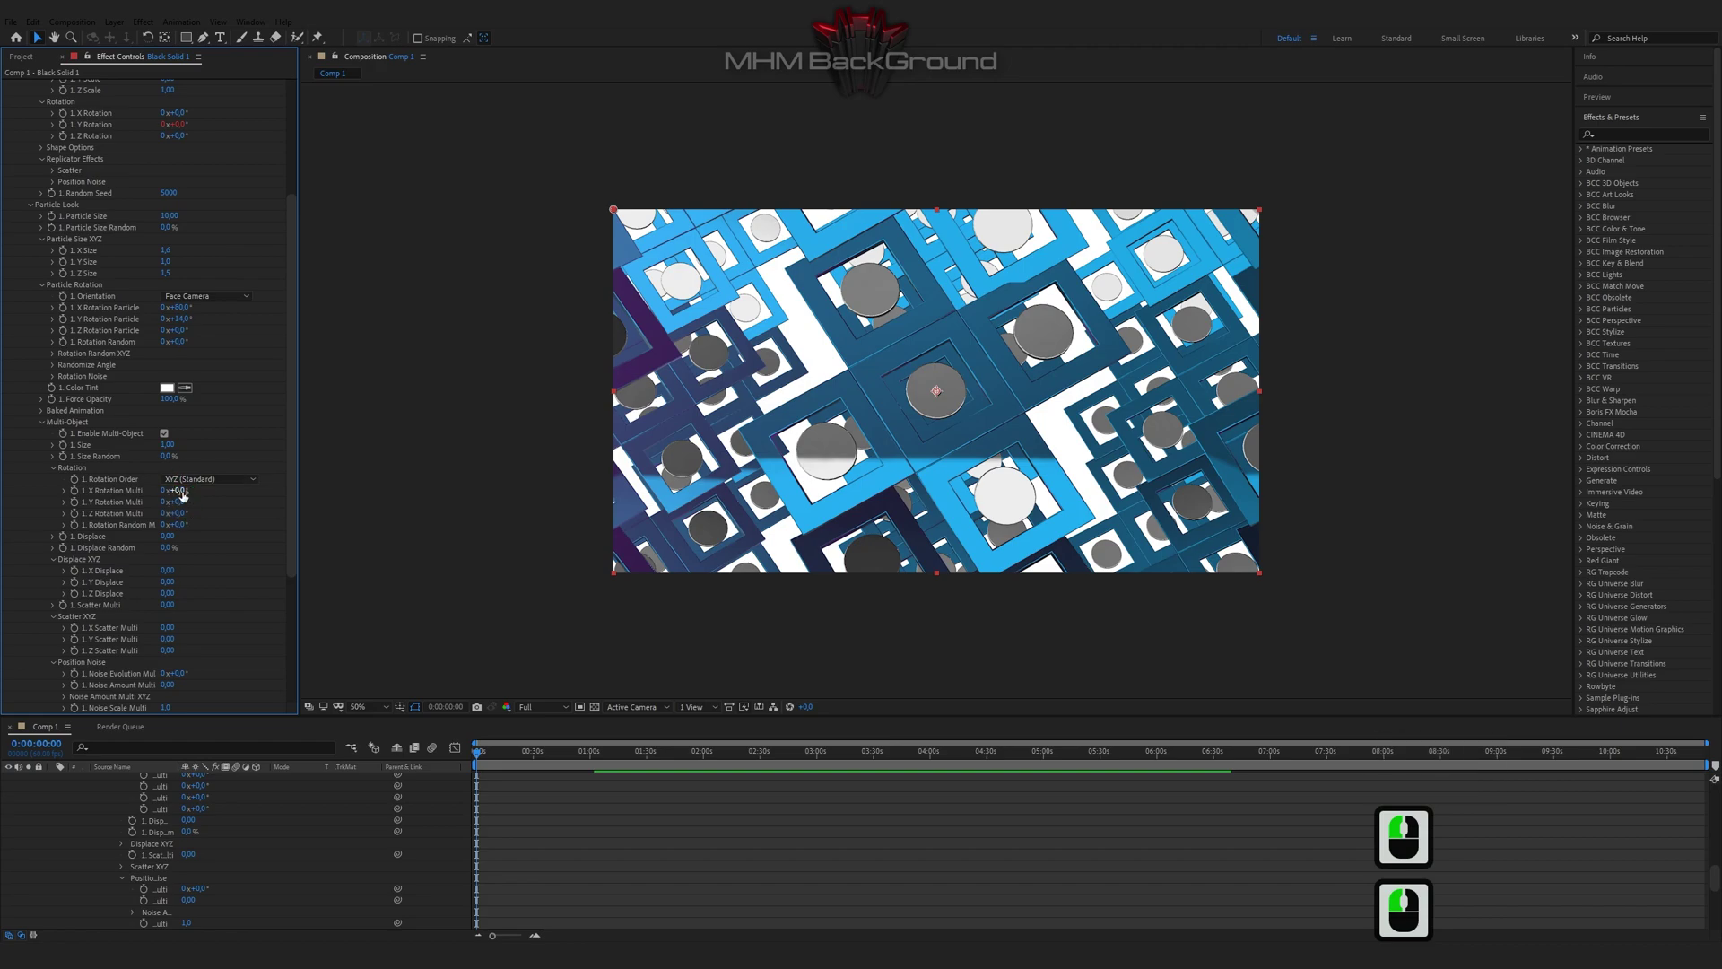
pyautogui.moveTo(181, 515); pyautogui.dragTo(182, 512)
pyautogui.write('34')
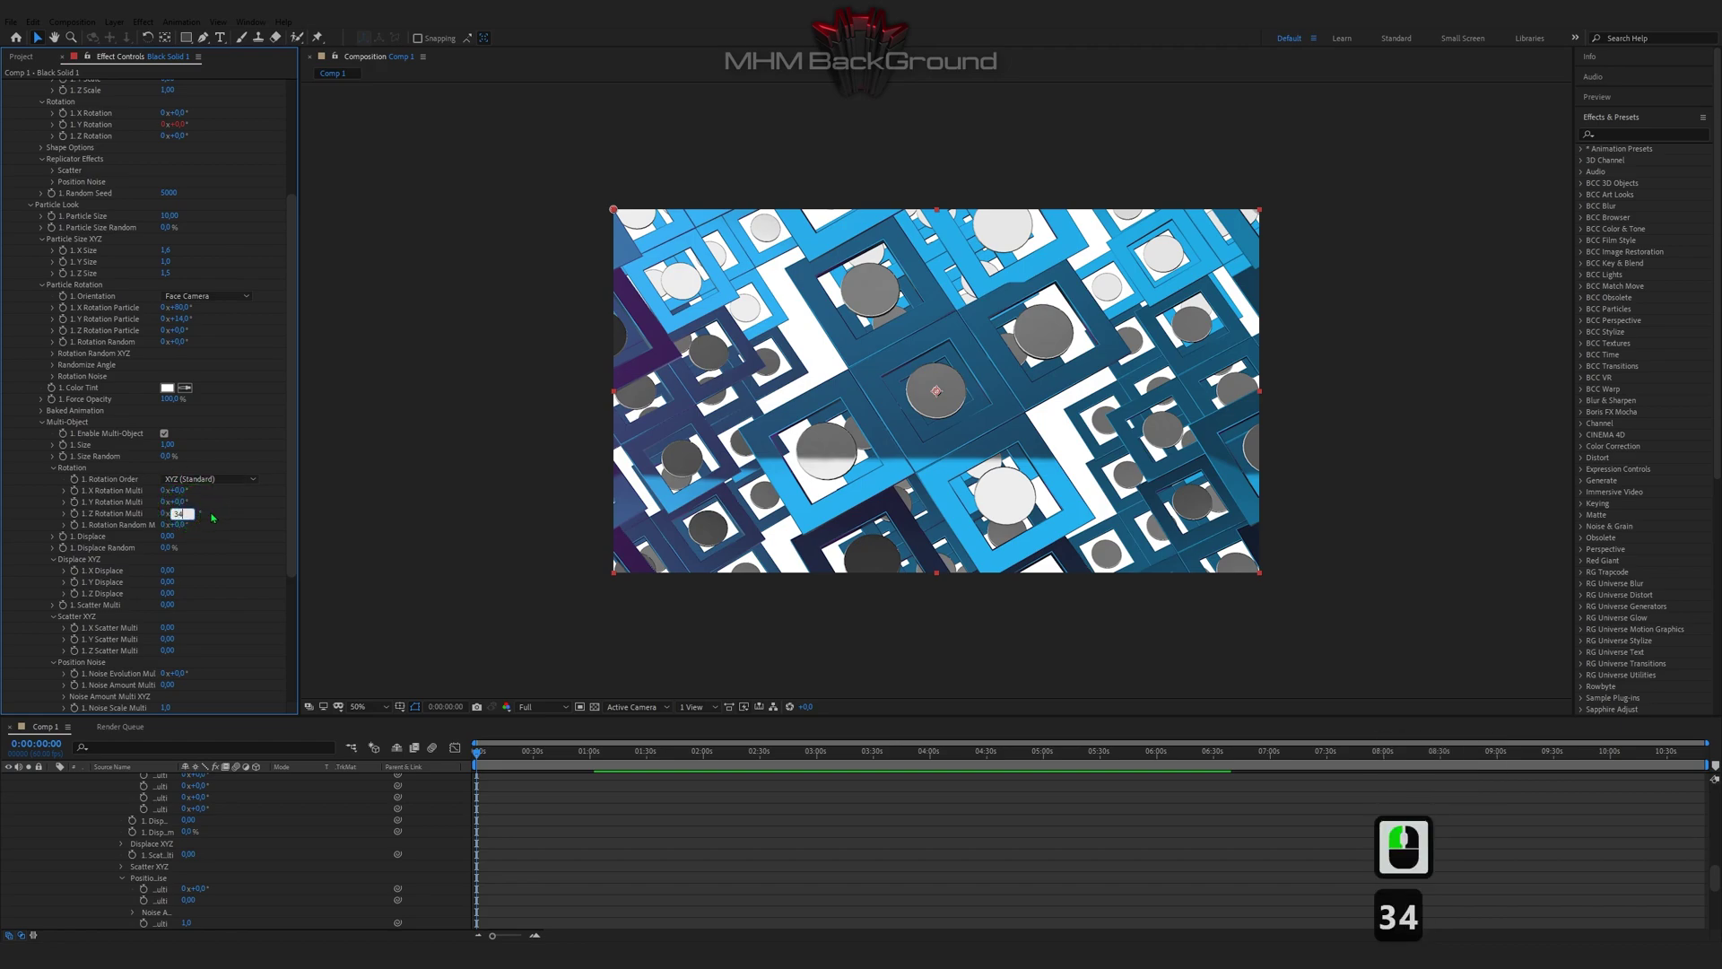
pyautogui.click(218, 517)
pyautogui.press('space')
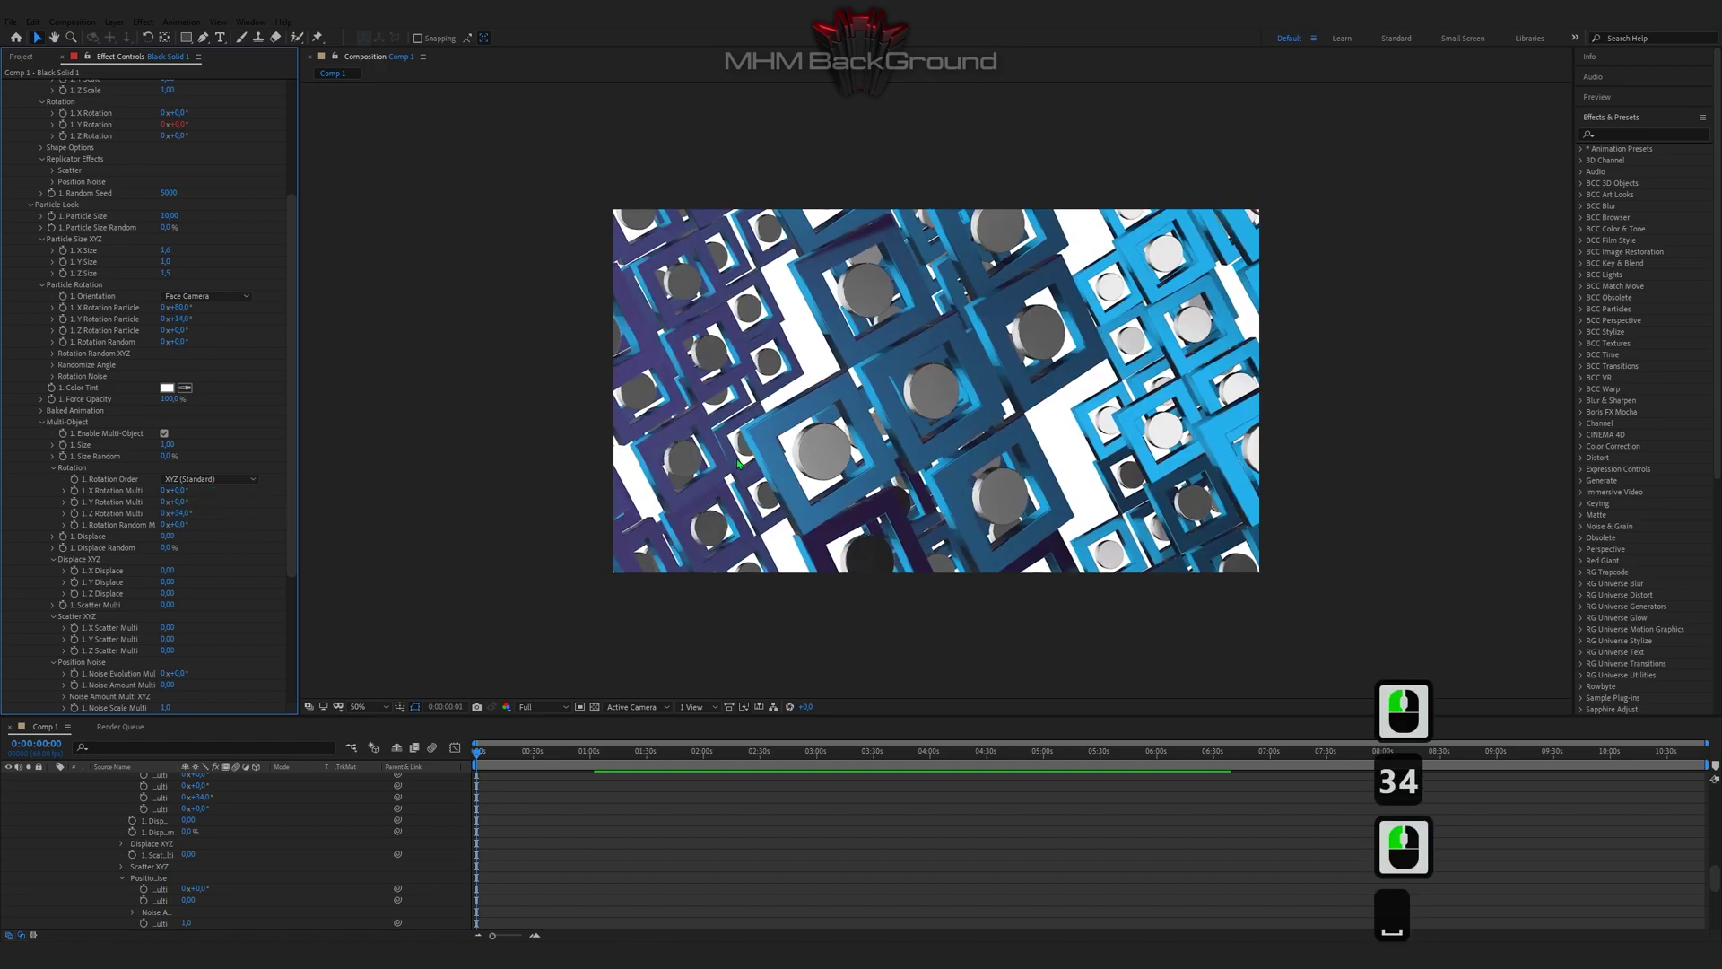
pyautogui.press('space')
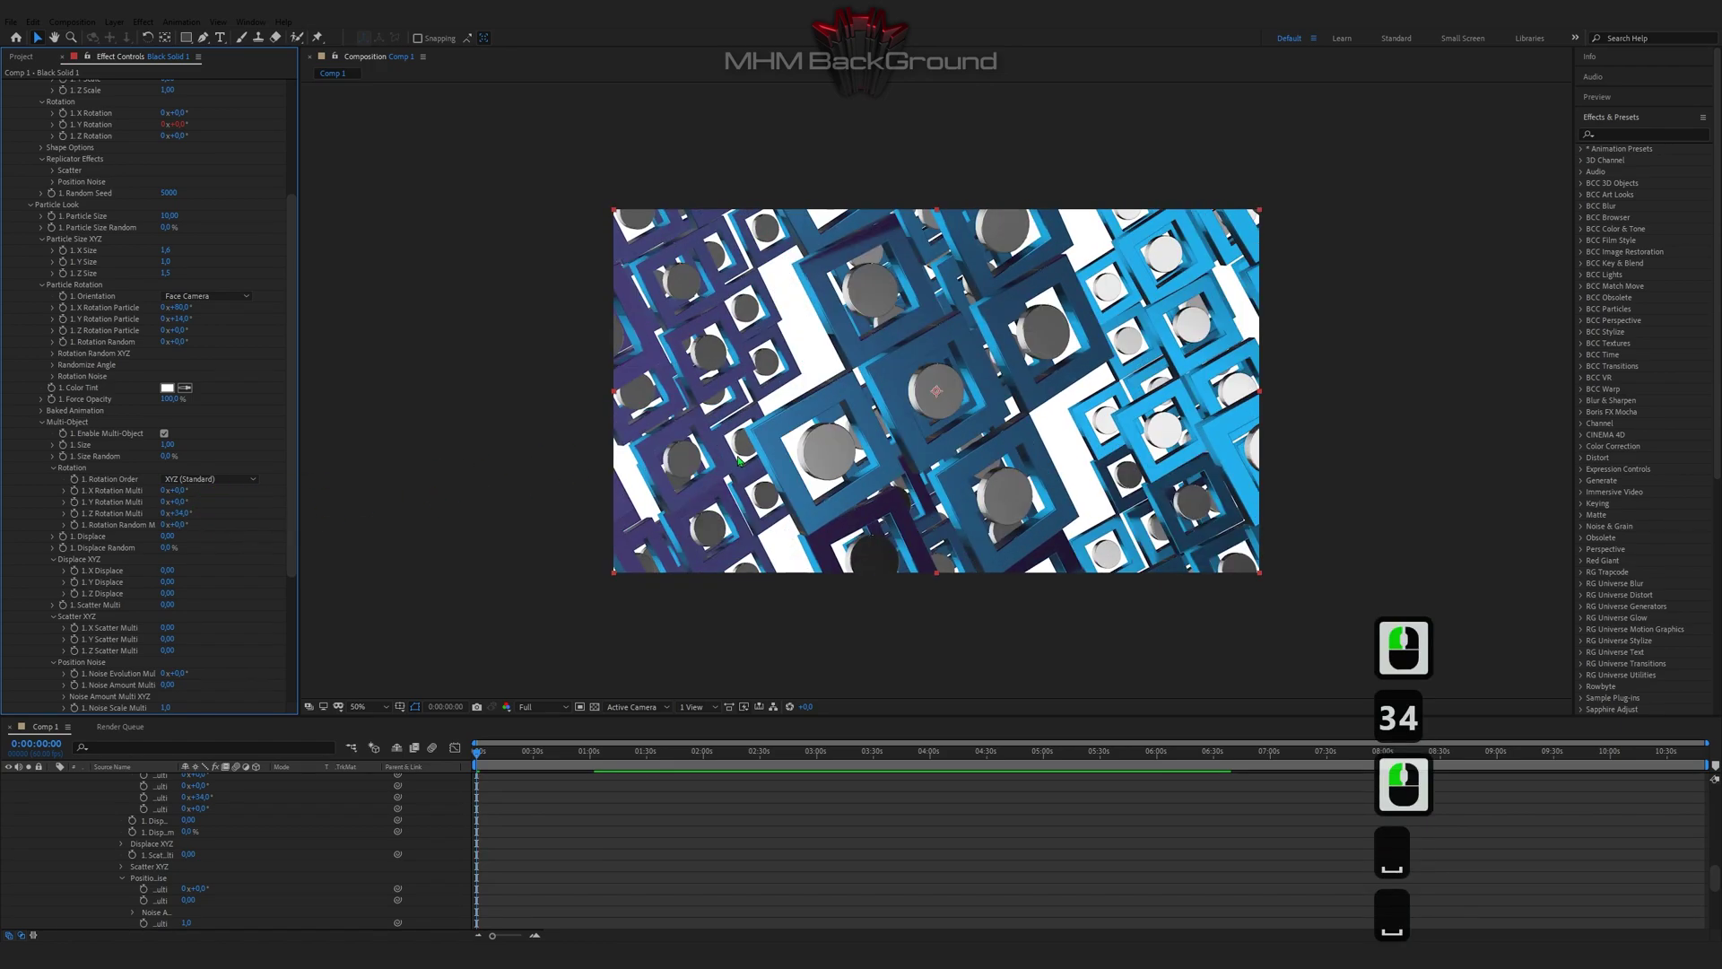
# Enable Deform and its Twist option for Group 1's particles, and set the twist Phase Z to 41°
pyautogui.scroll(-5, 49, 533)
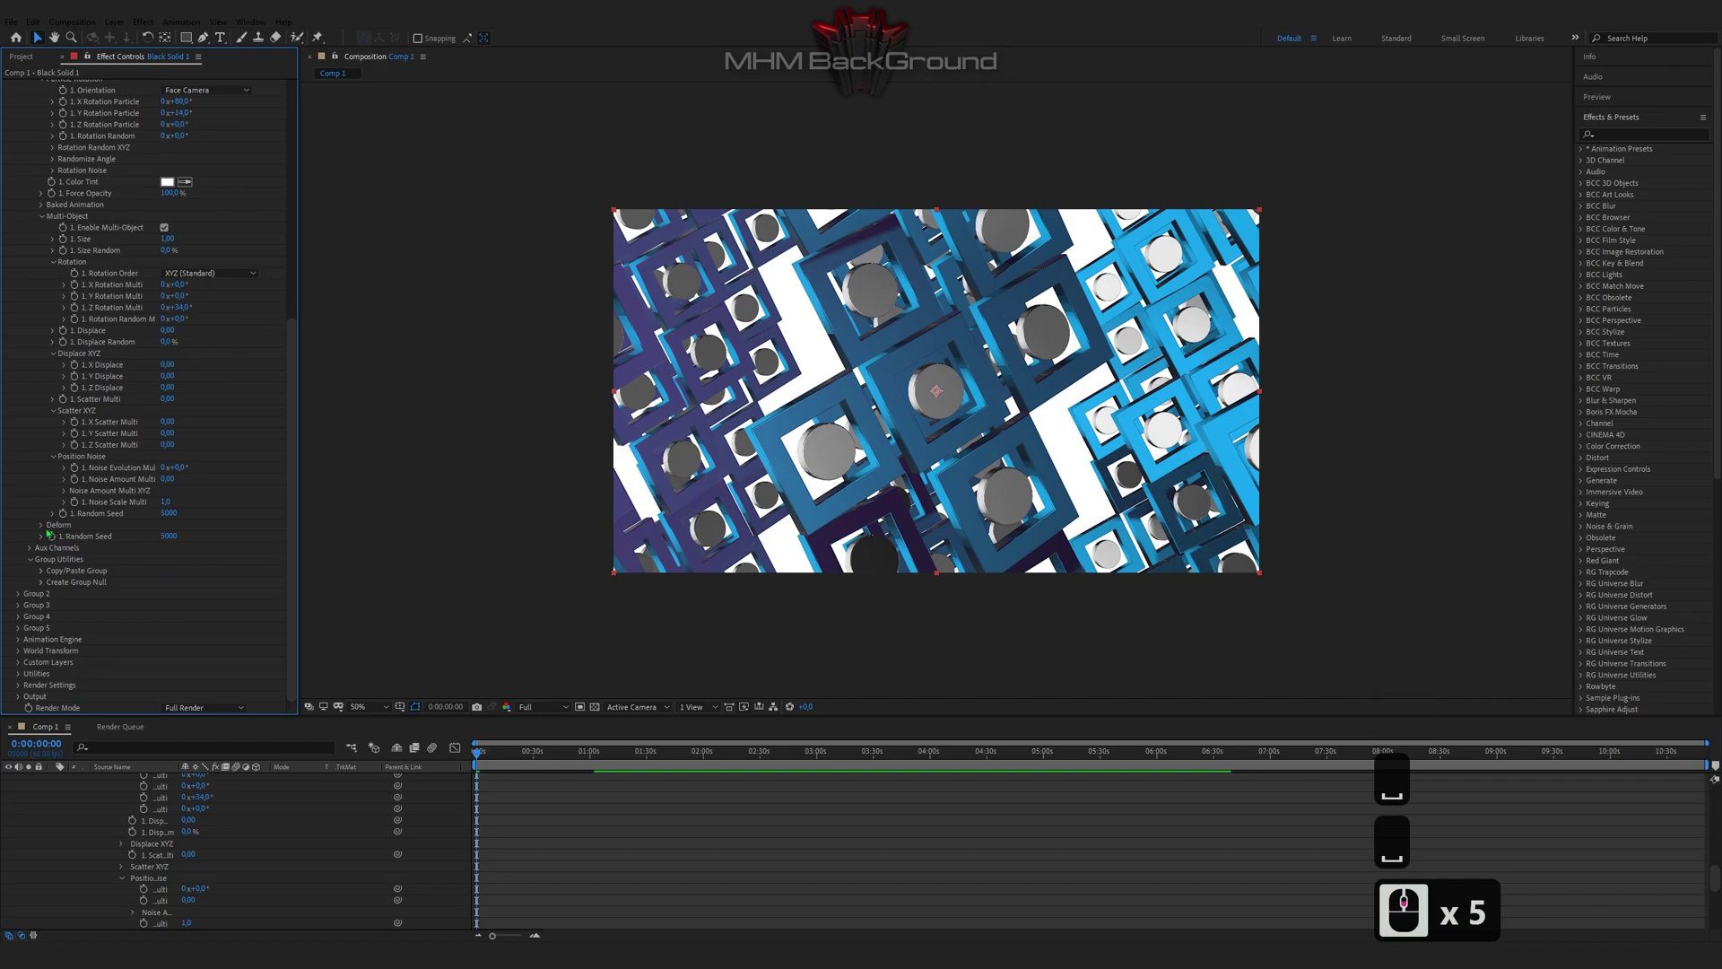
pyautogui.click(43, 532)
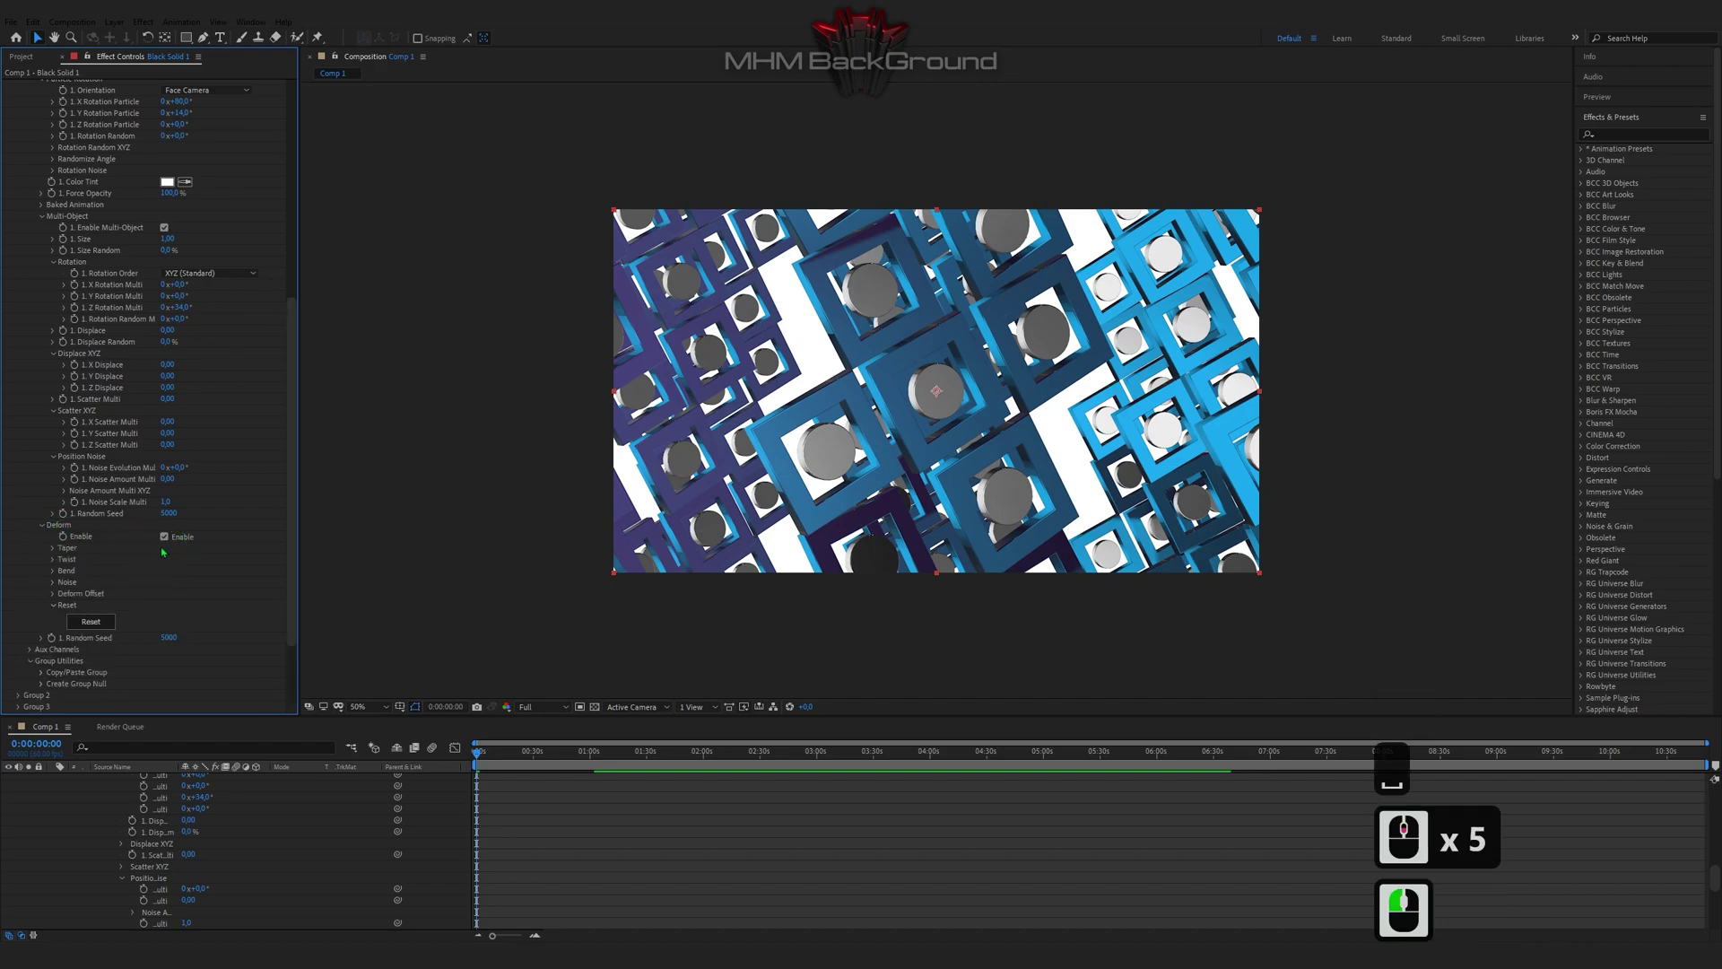
pyautogui.click(53, 558)
pyautogui.click(164, 571)
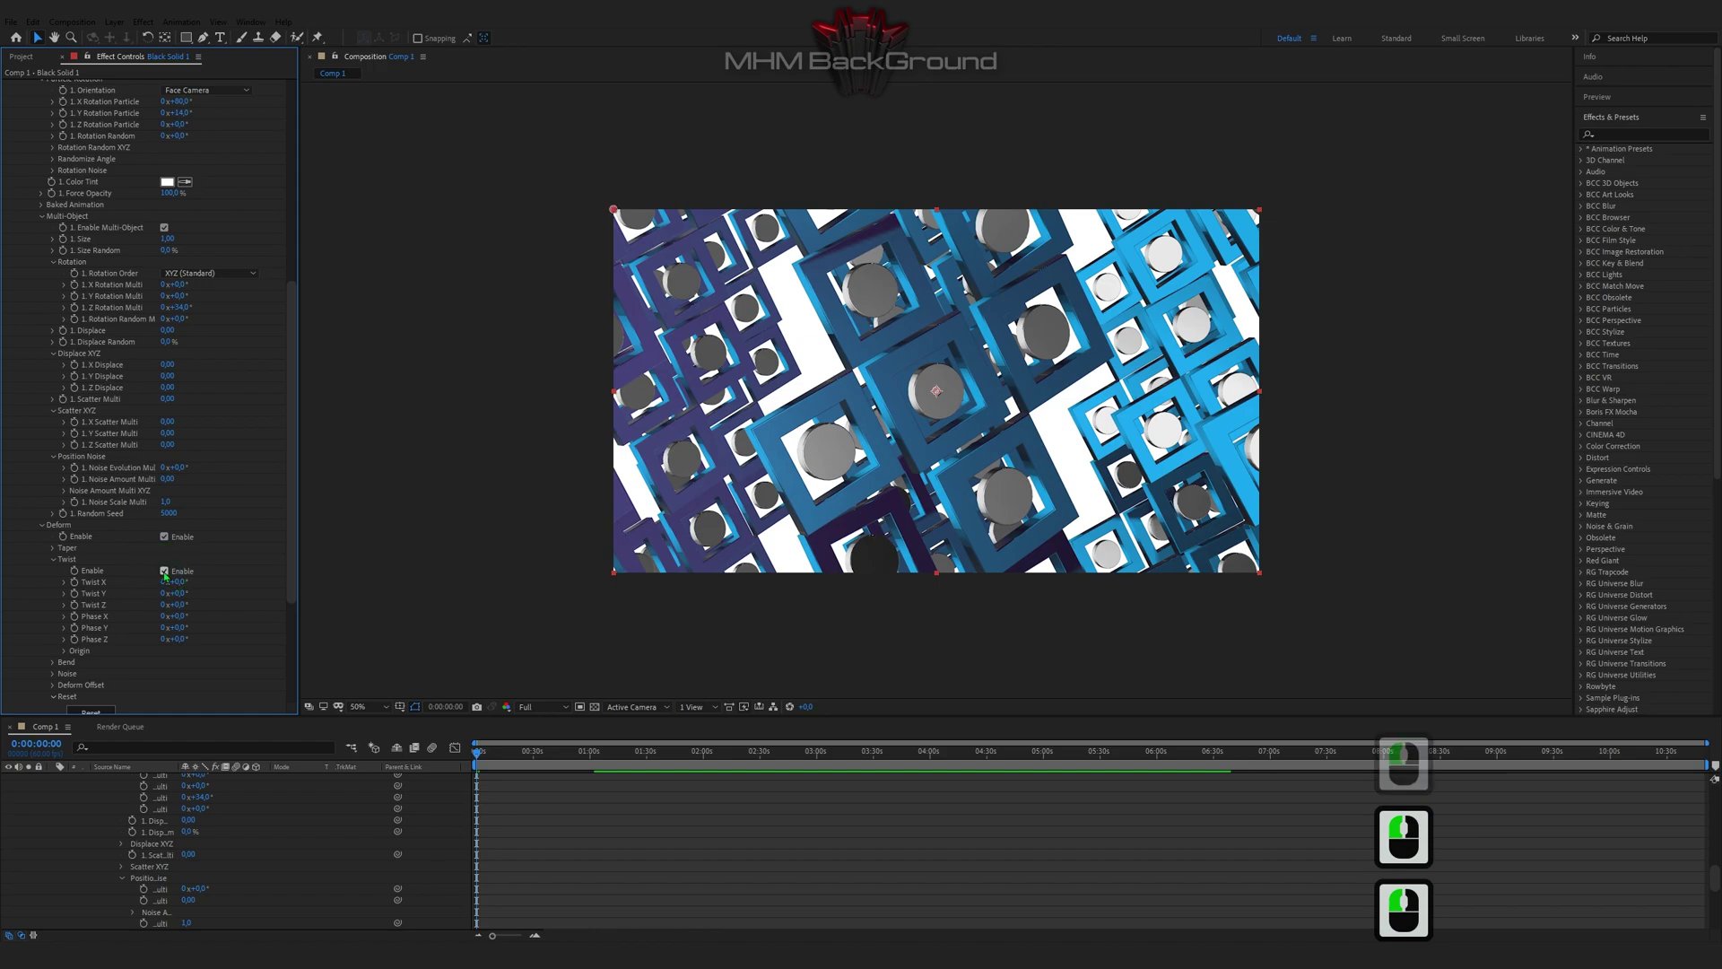
pyautogui.click(182, 639)
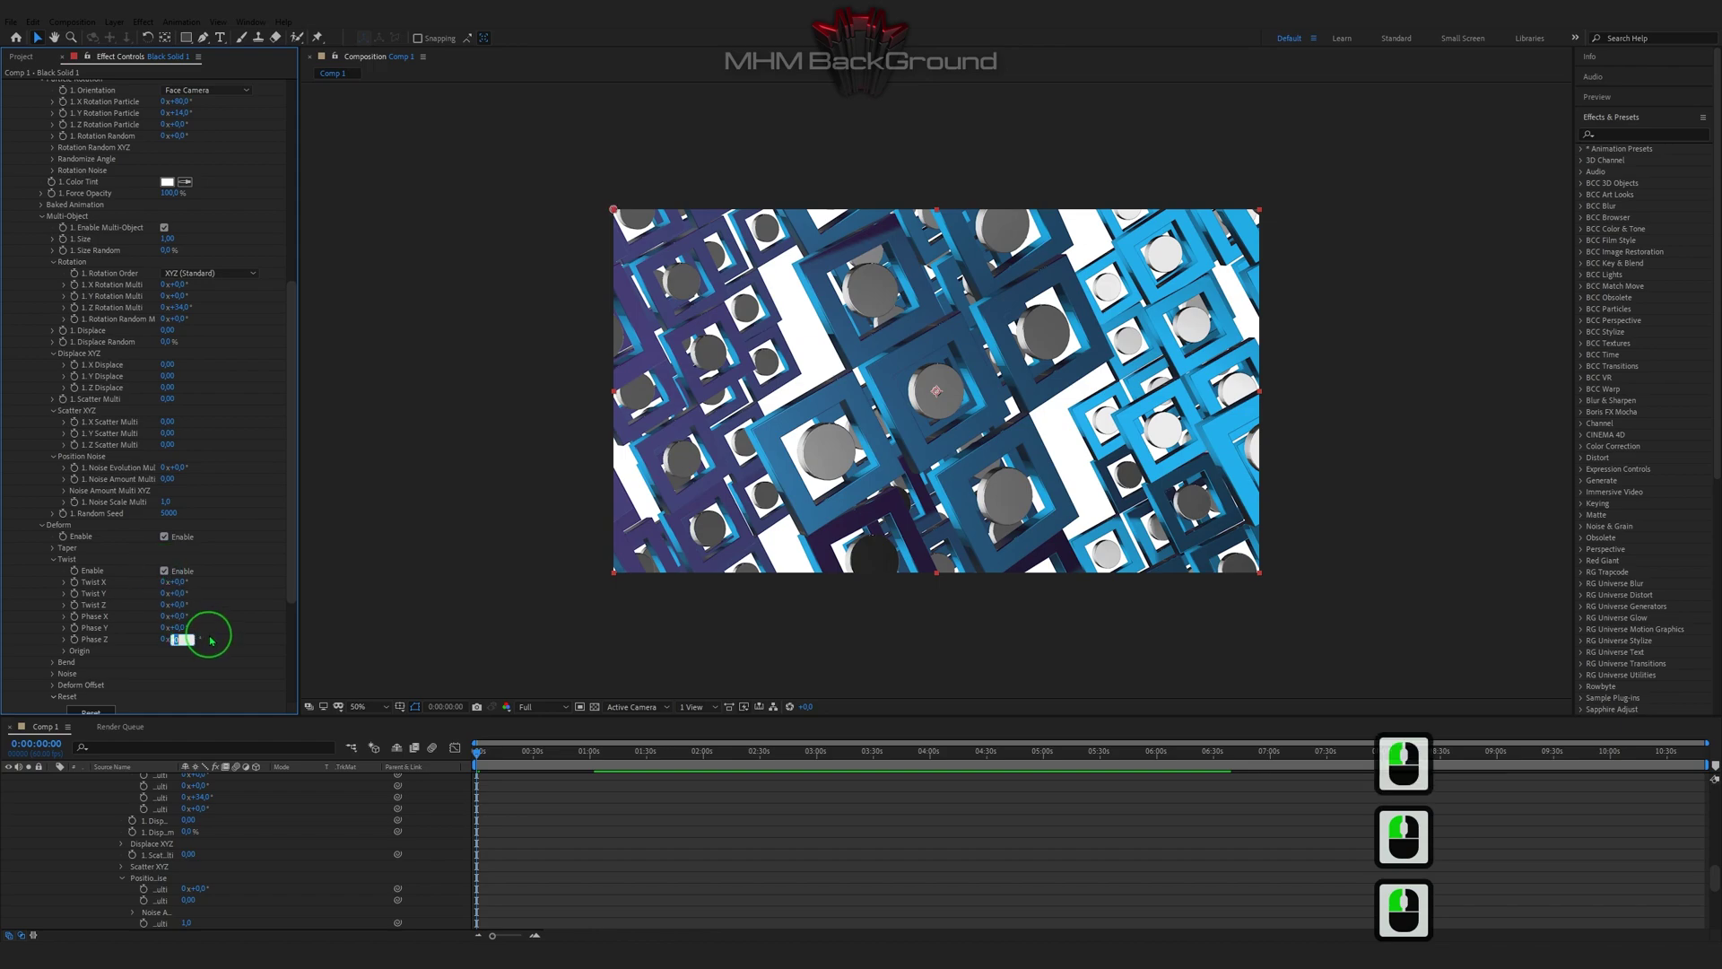
pyautogui.write('41')
pyautogui.click(235, 631)
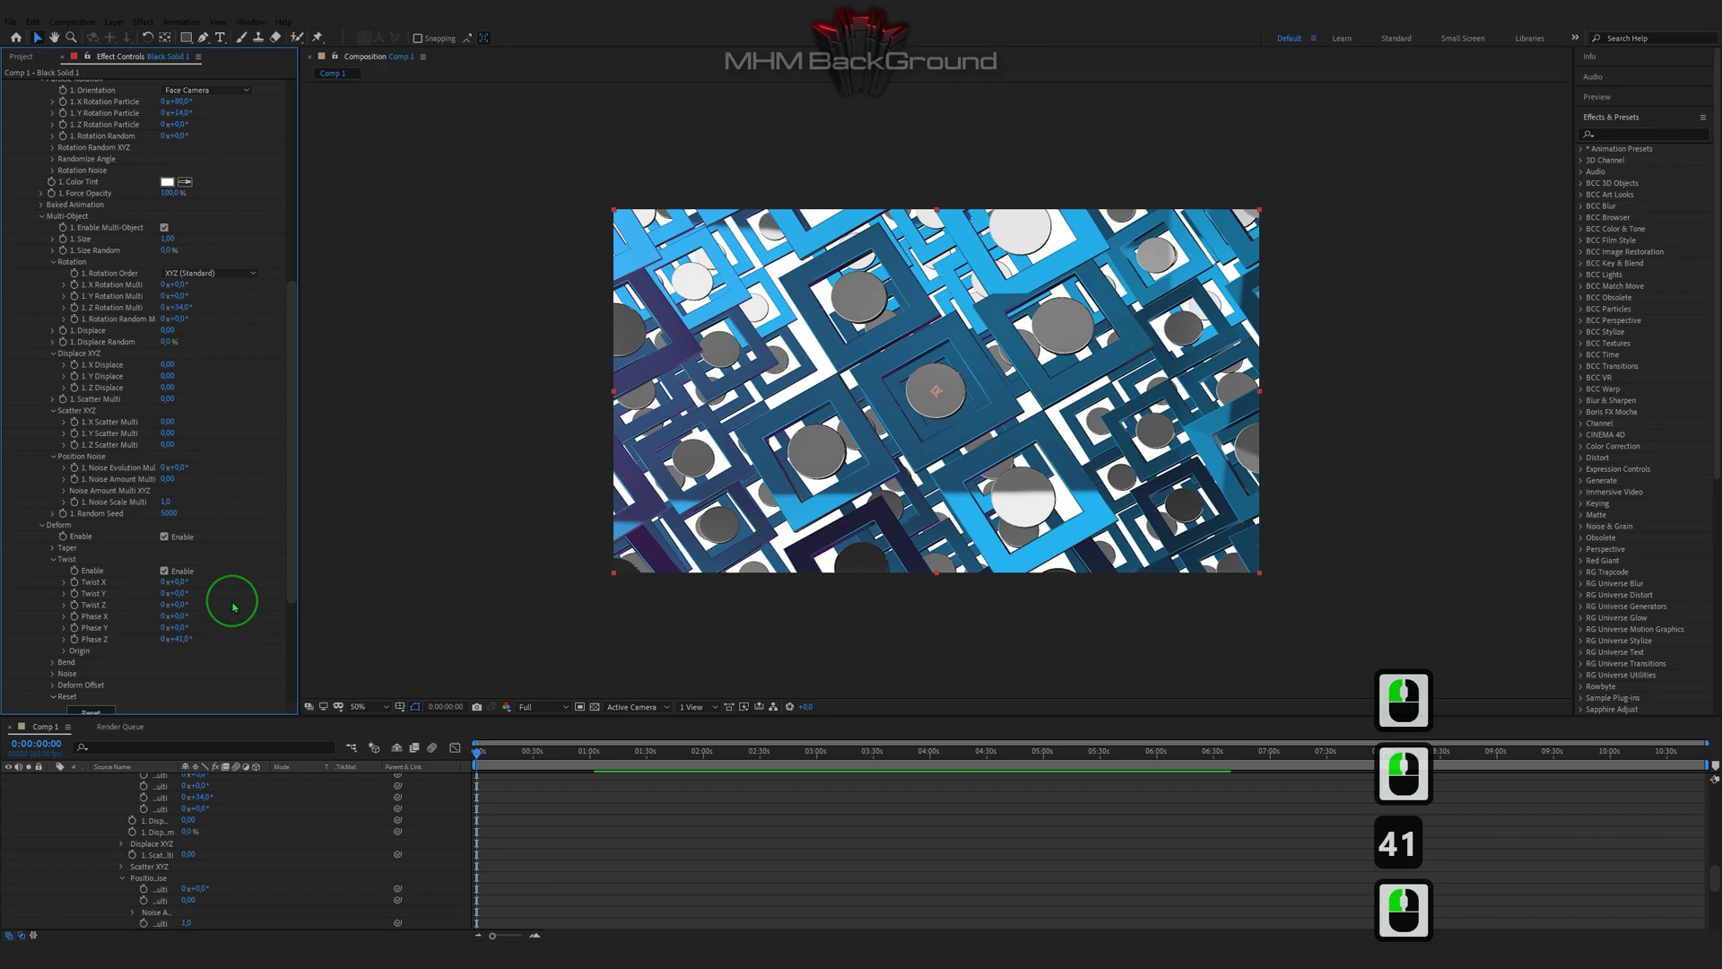
# Enable the Bend deform for Group 1, with Bend Angle at 14° and Bend Direction at 84°
pyautogui.scroll(-2, 115, 599)
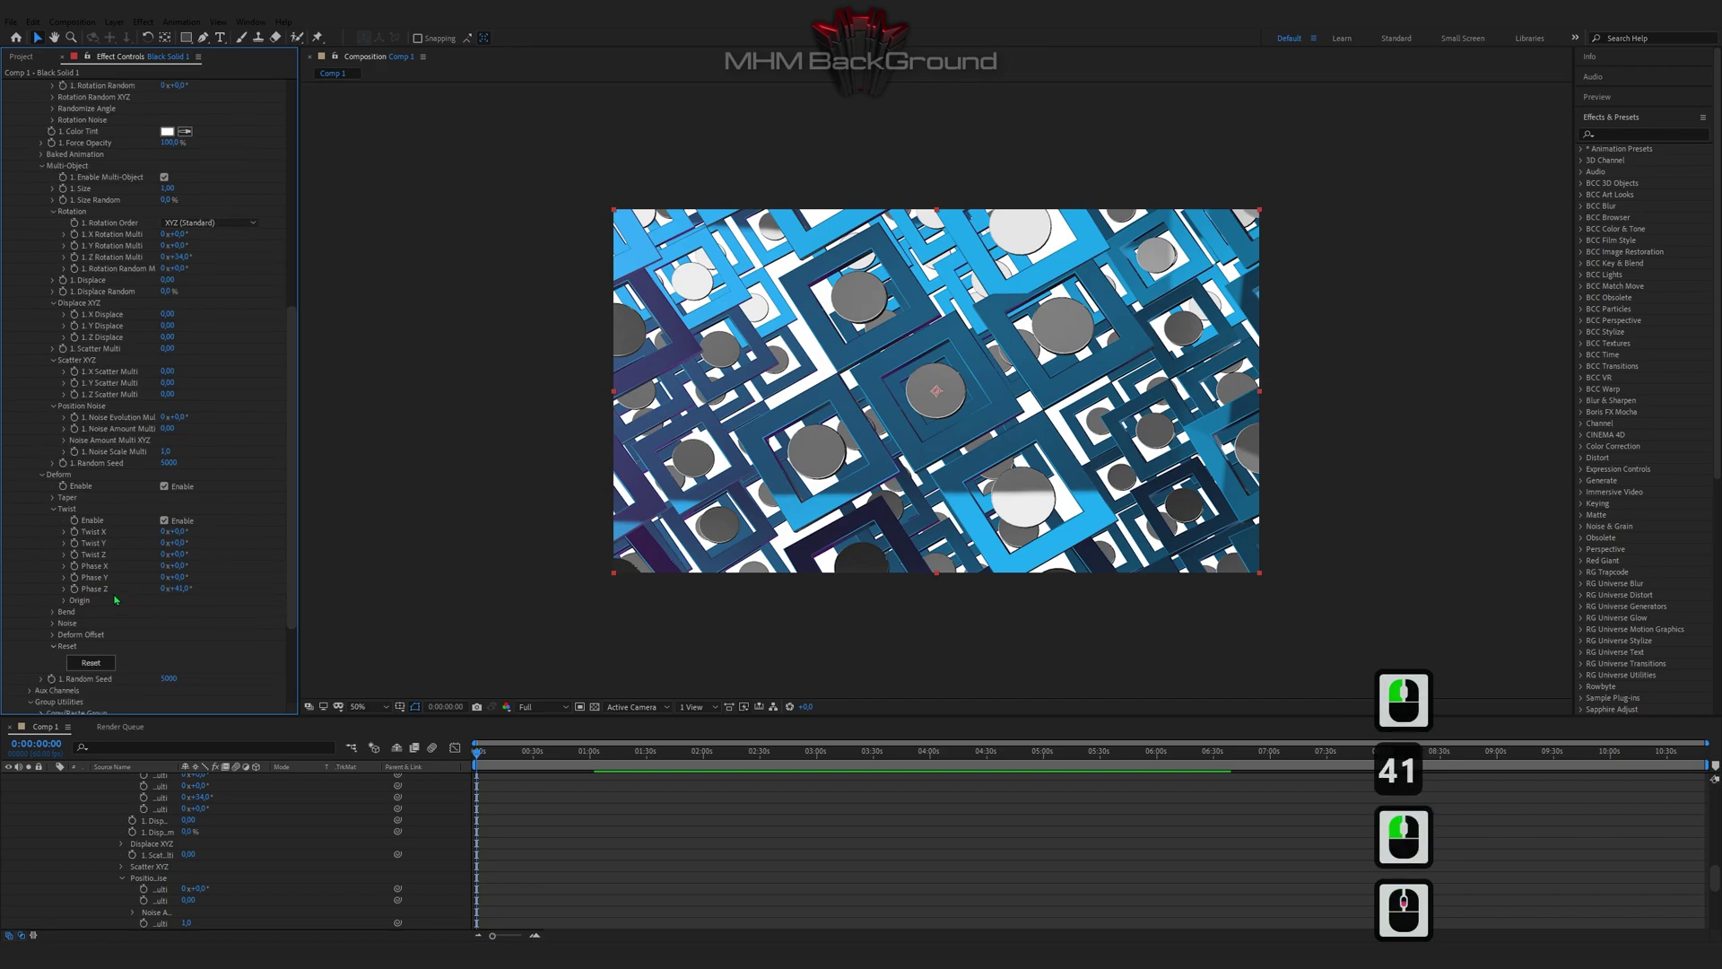
pyautogui.click(54, 613)
pyautogui.click(163, 624)
pyautogui.click(180, 646)
pyautogui.write('14')
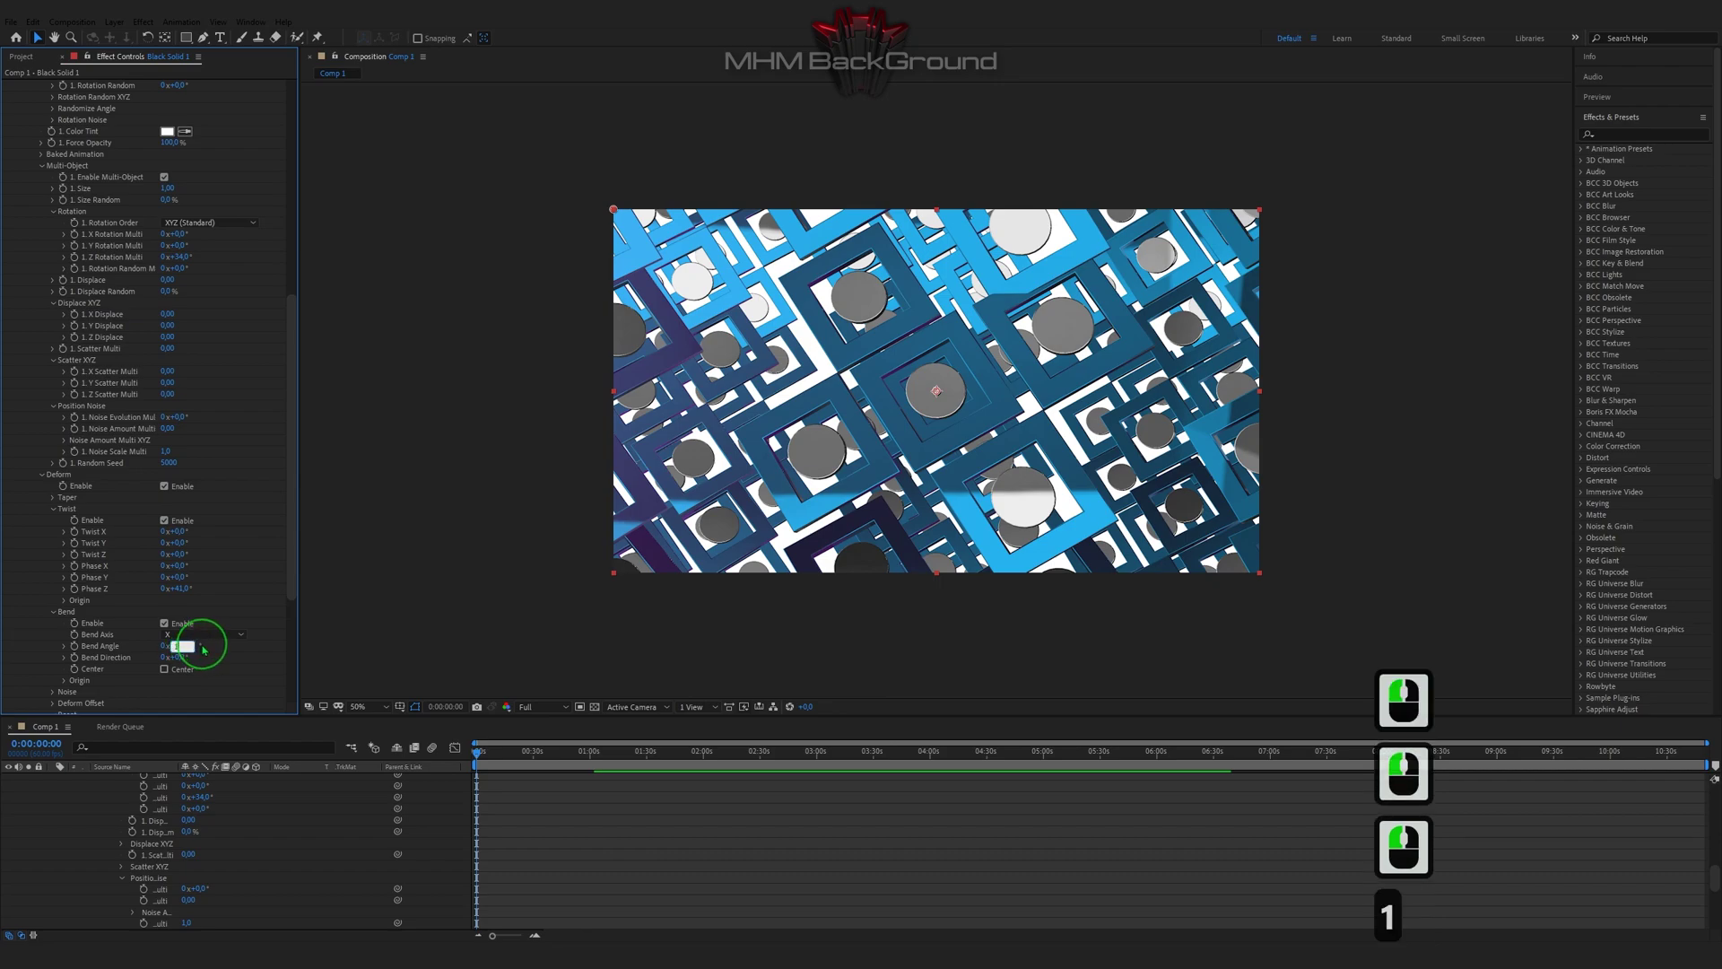
pyautogui.click(180, 654)
pyautogui.doubleClick(180, 655)
pyautogui.write('8')
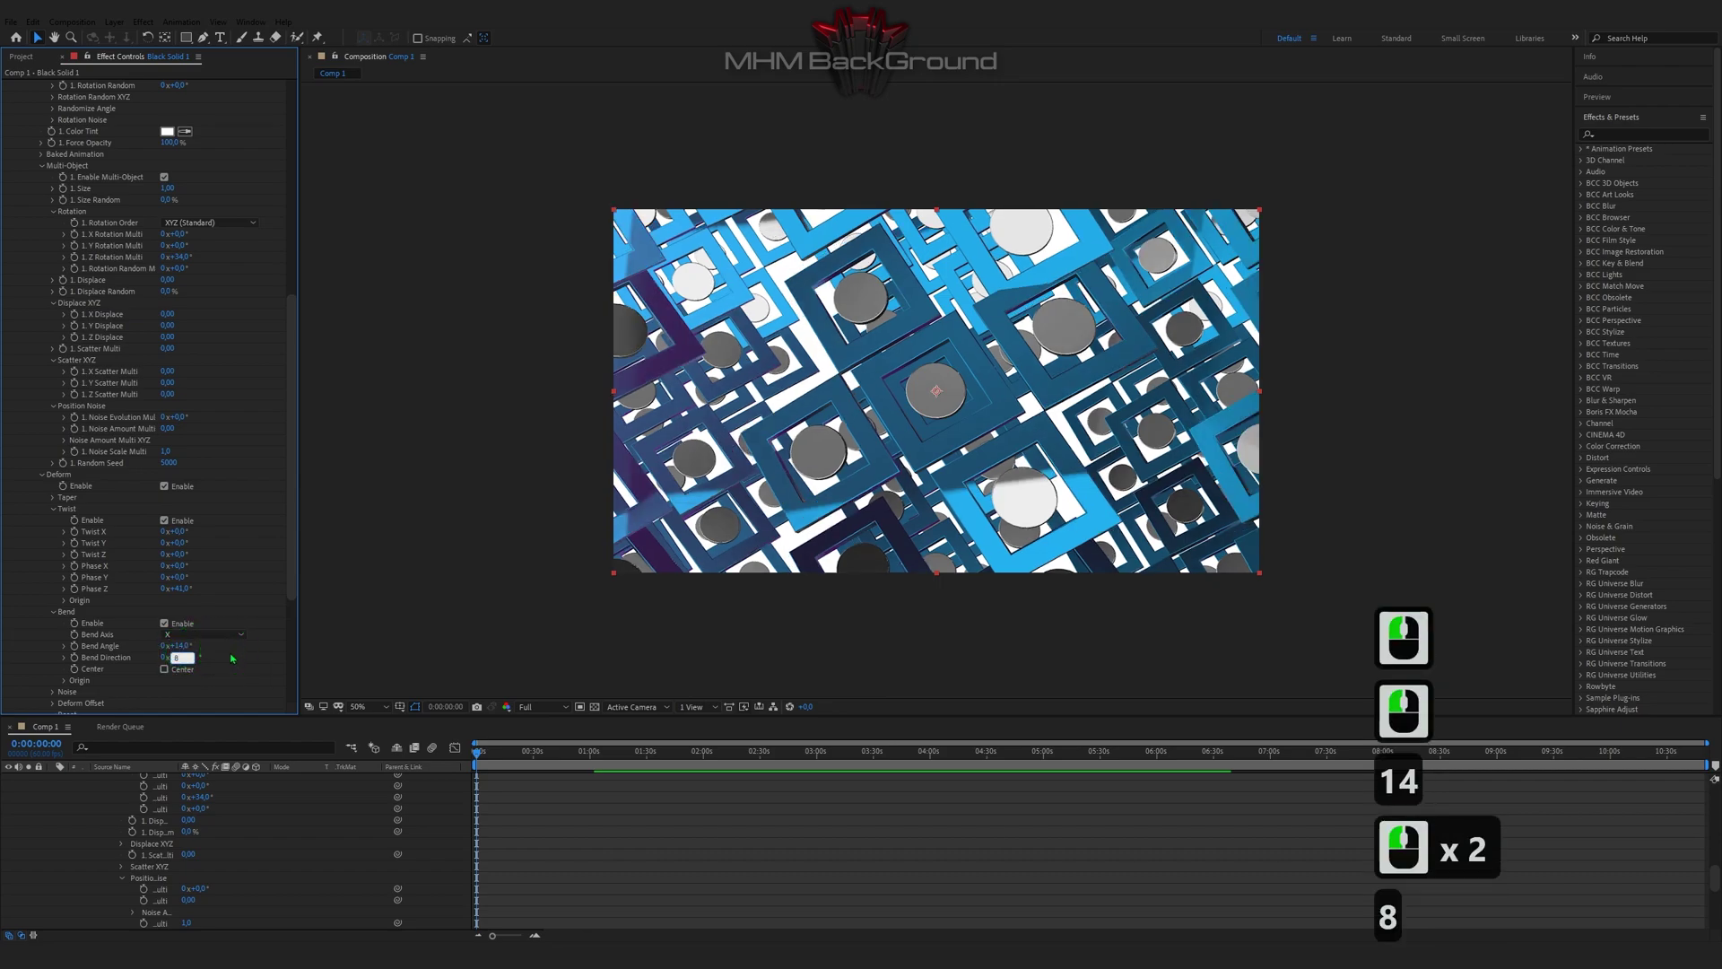
pyautogui.write('4')
pyautogui.click(235, 662)
# Preview the bent particles in motion and change the Bend Axis to Y
pyautogui.click(546, 523)
pyautogui.press('space')
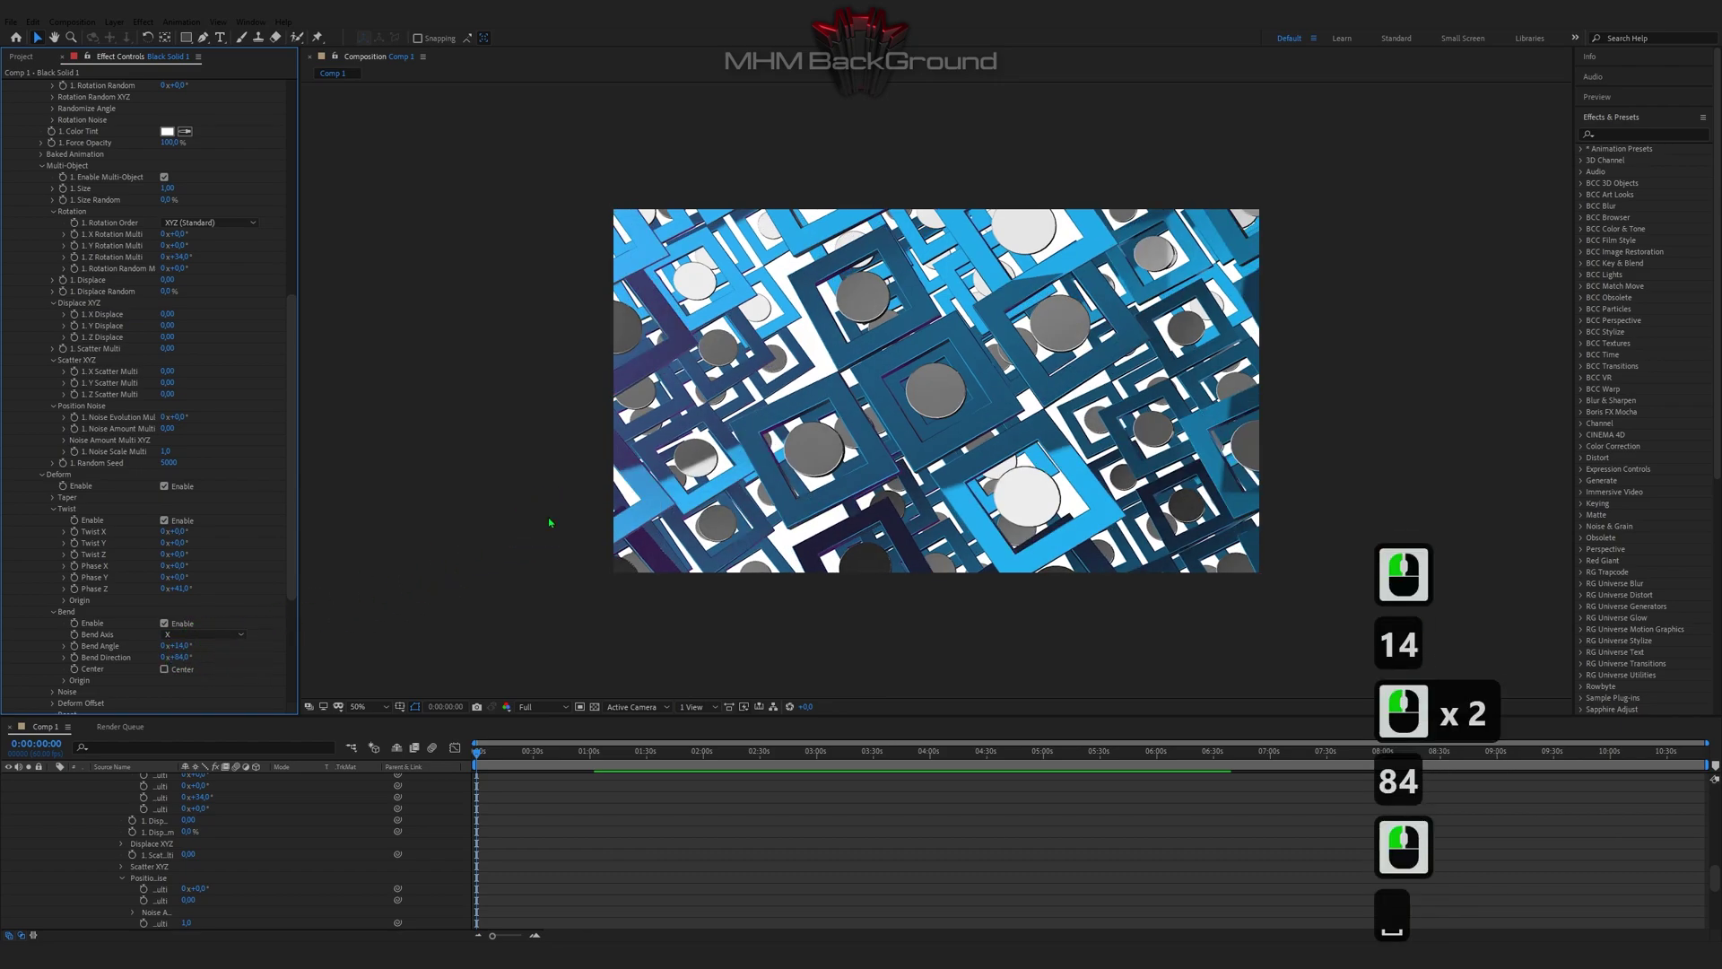
pyautogui.press('space')
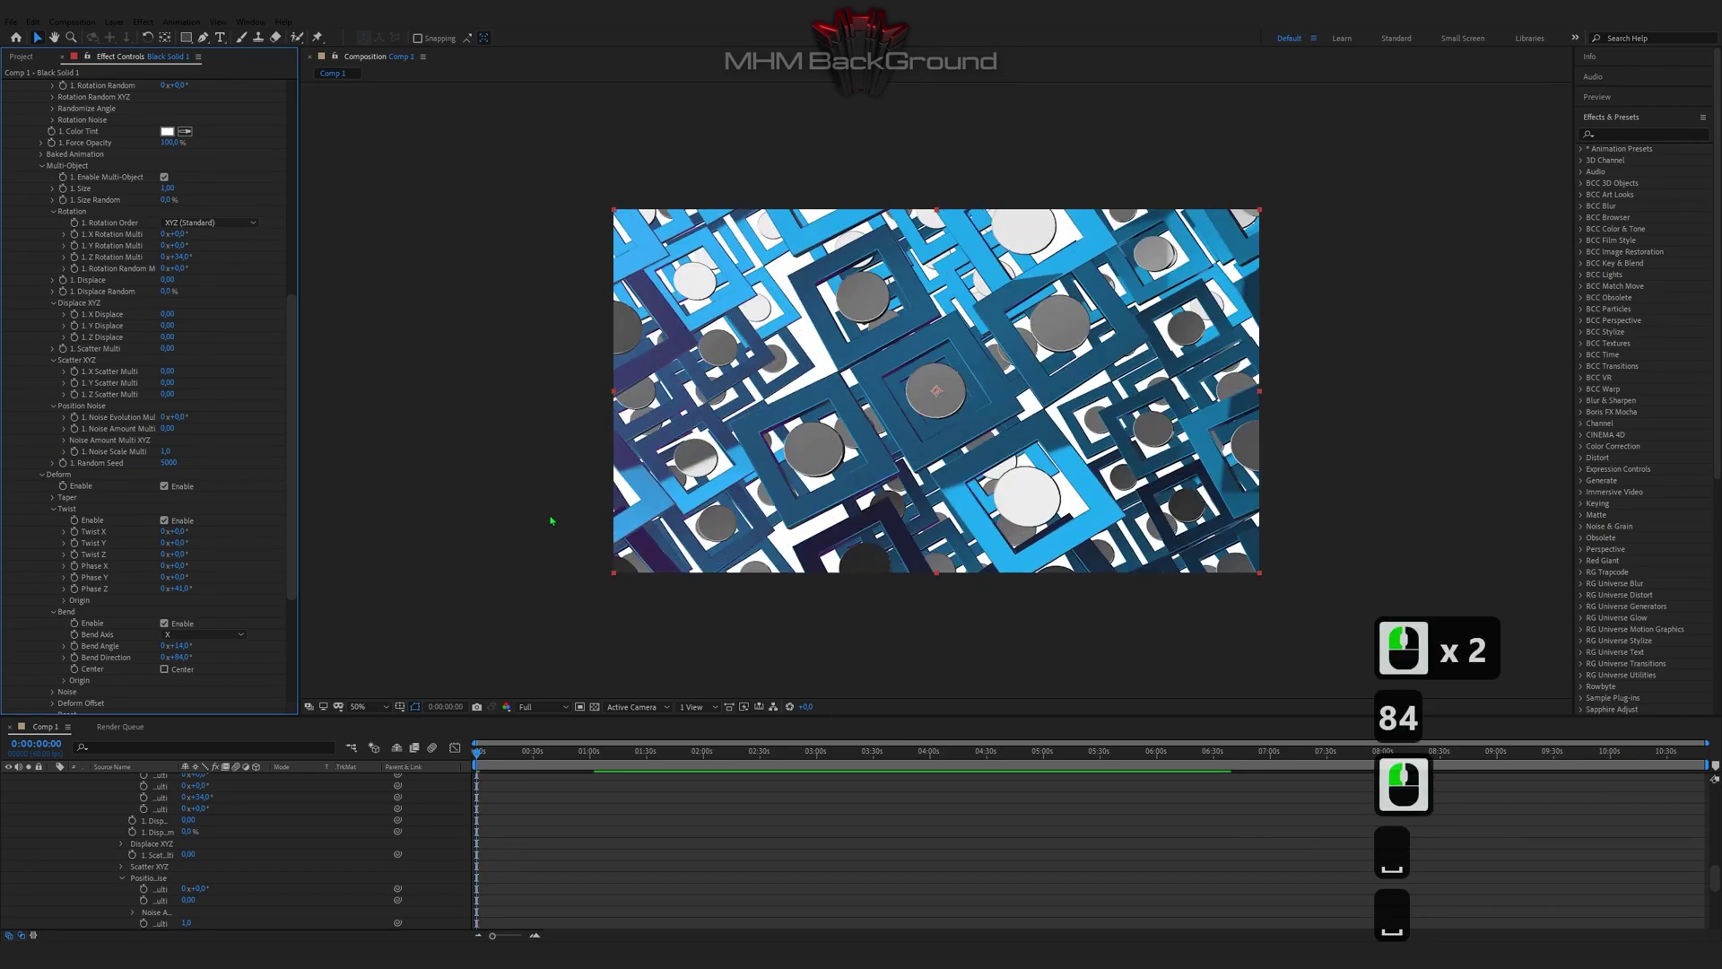
pyautogui.press('space')
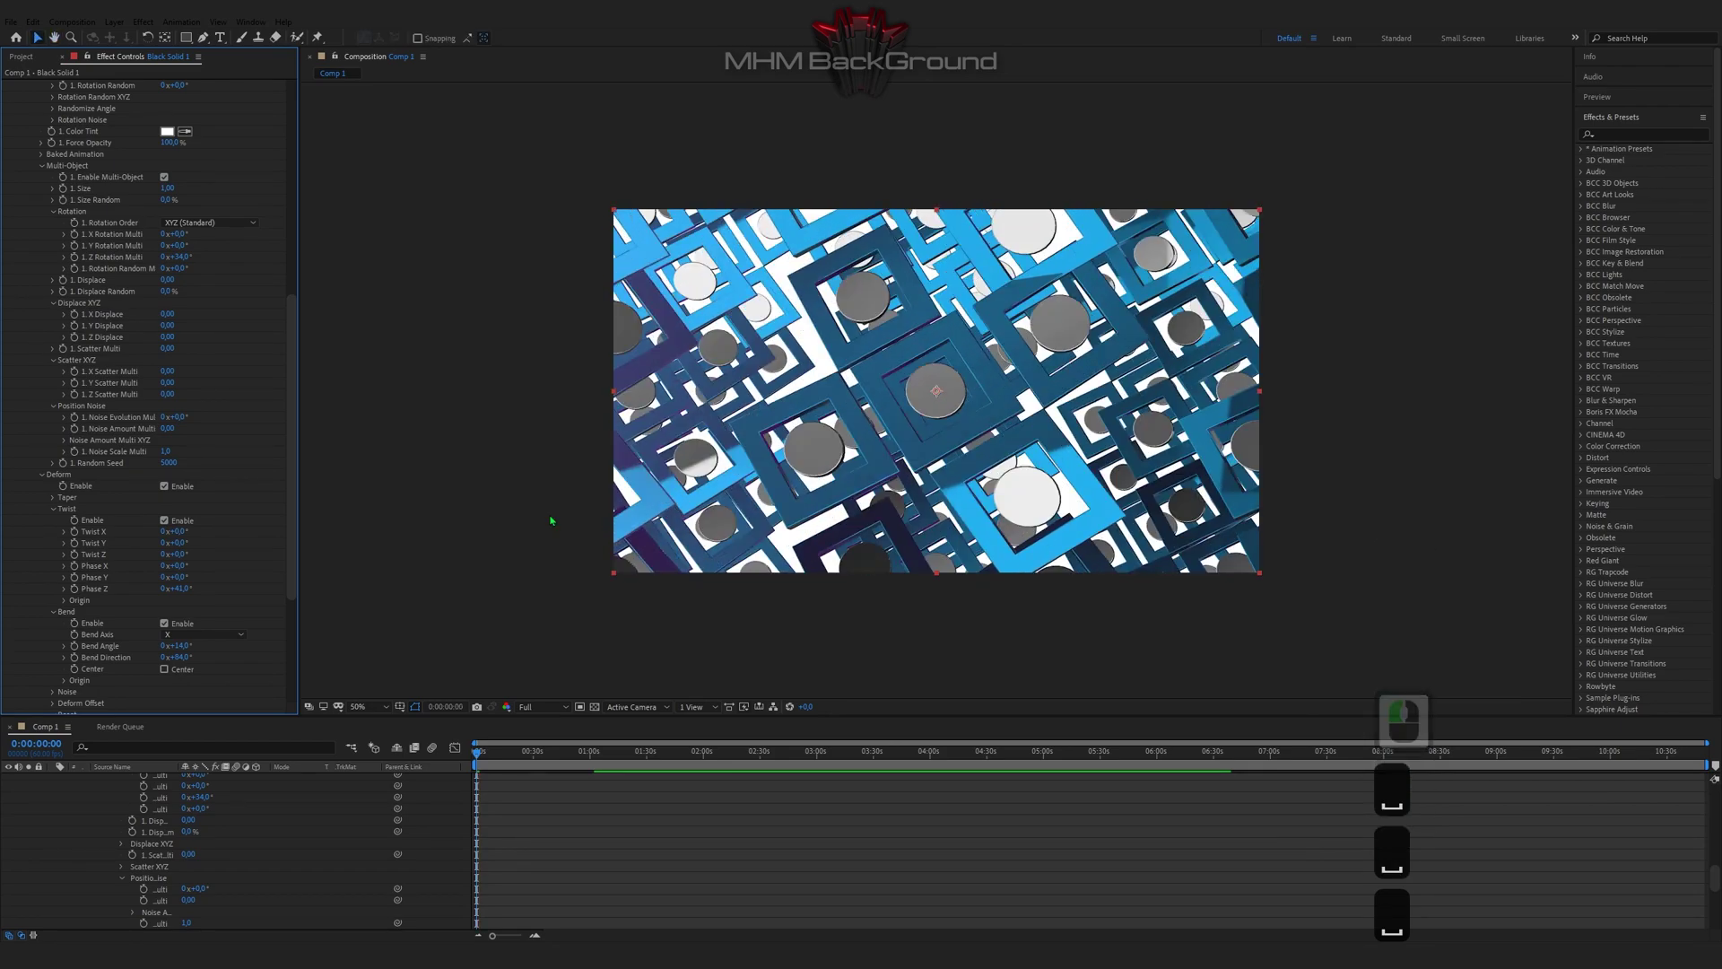
pyautogui.press('space')
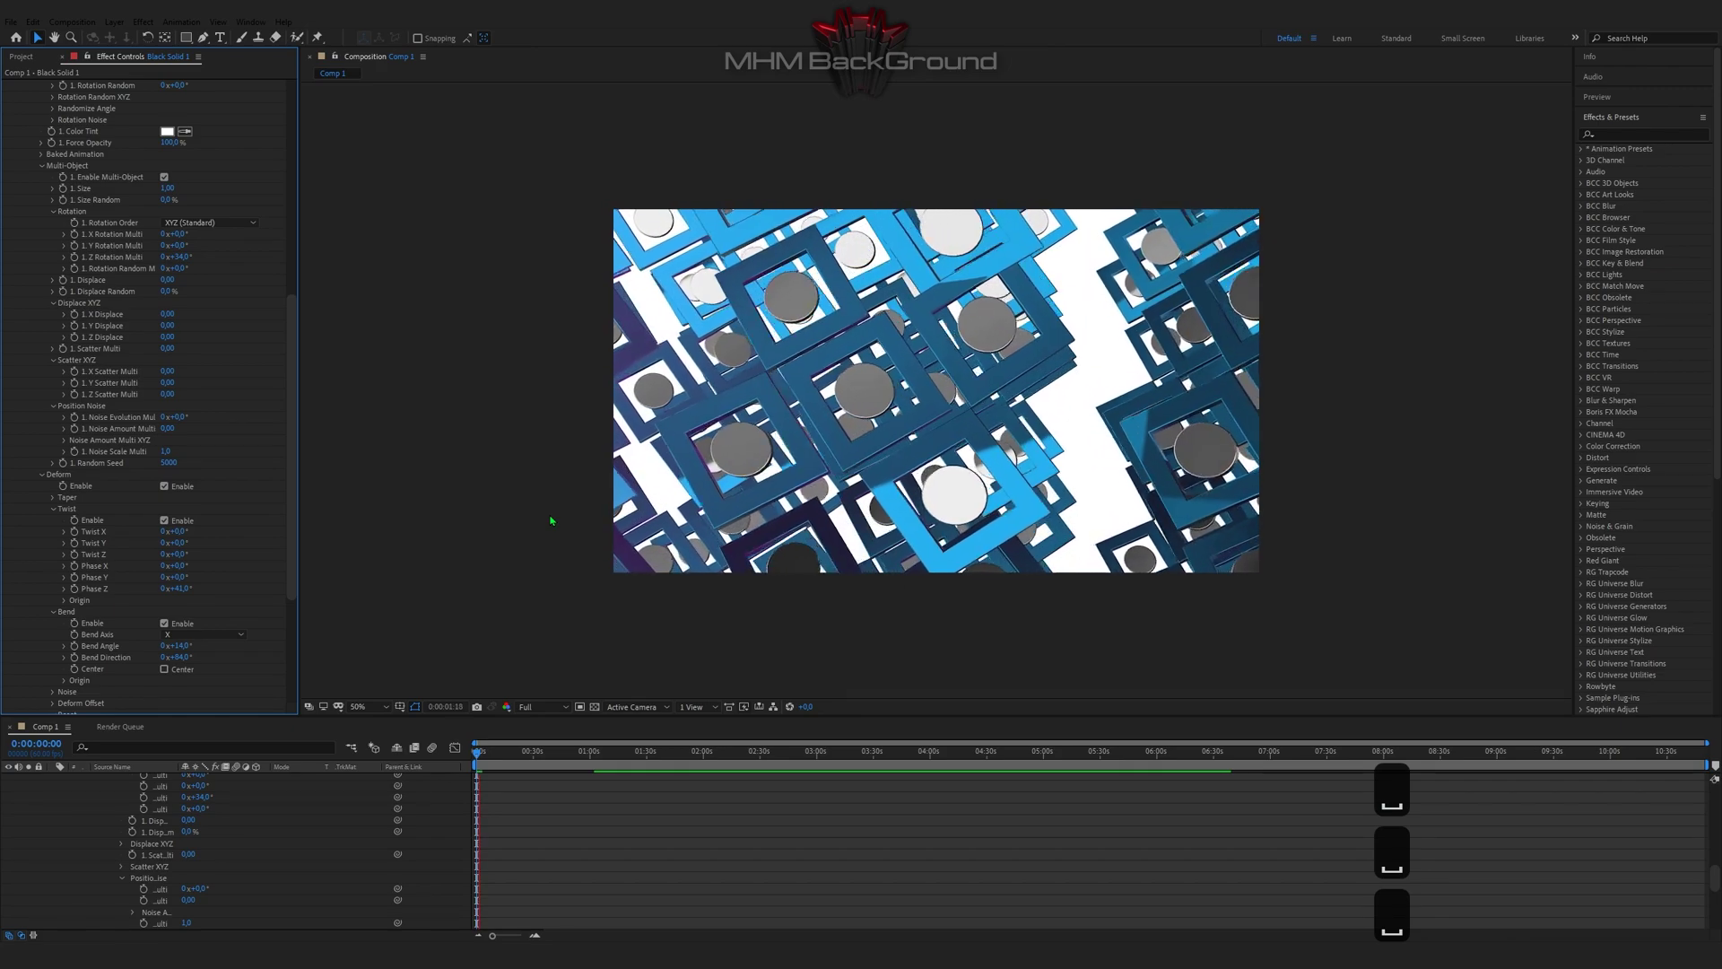
pyautogui.press('space')
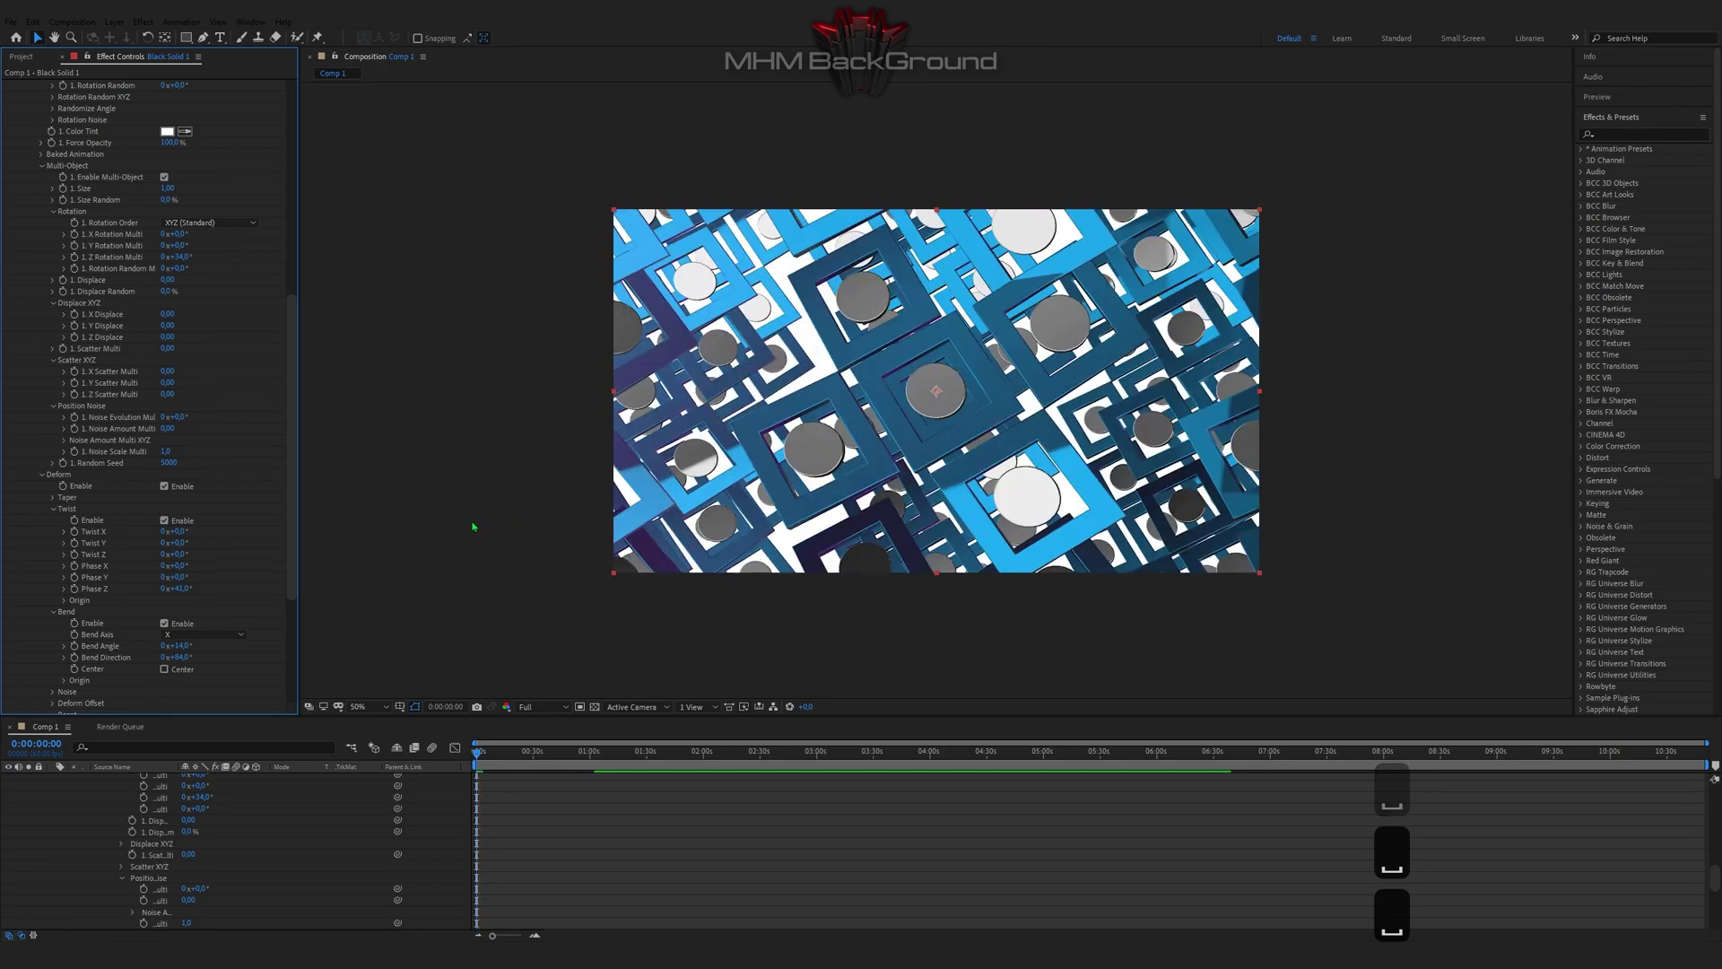
pyautogui.click(204, 635)
pyautogui.click(189, 653)
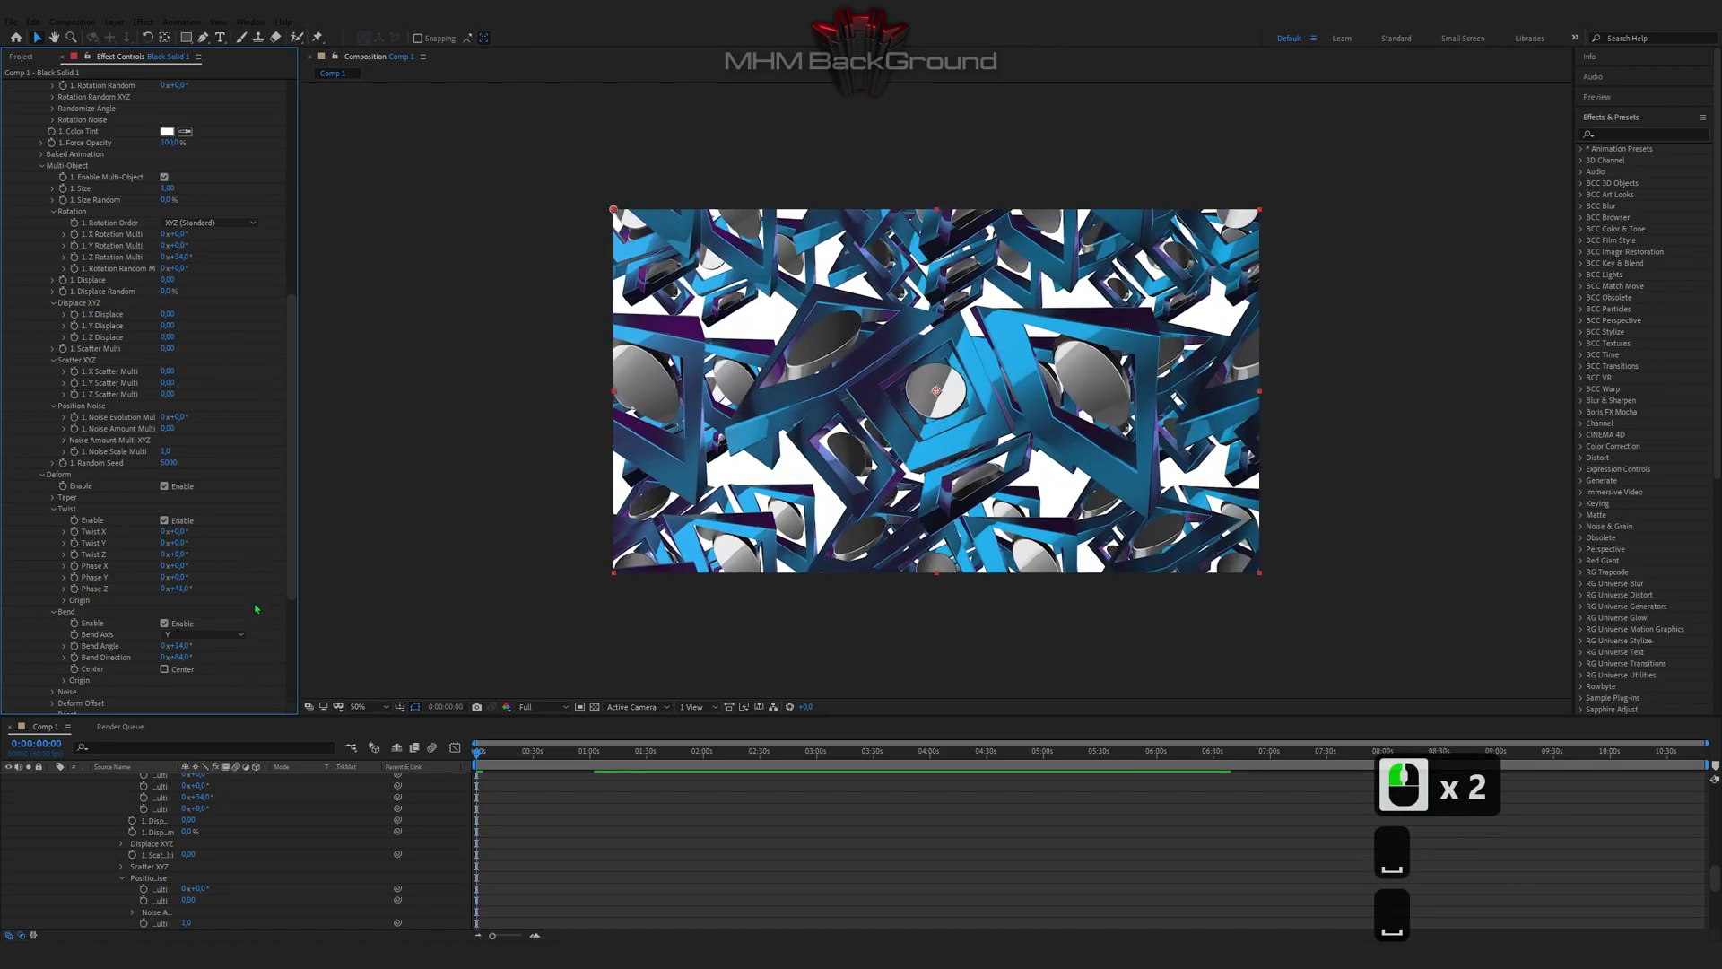
# Set Add Lighting to Spot in Element's render settings
pyautogui.scroll(-5, 218, 584)
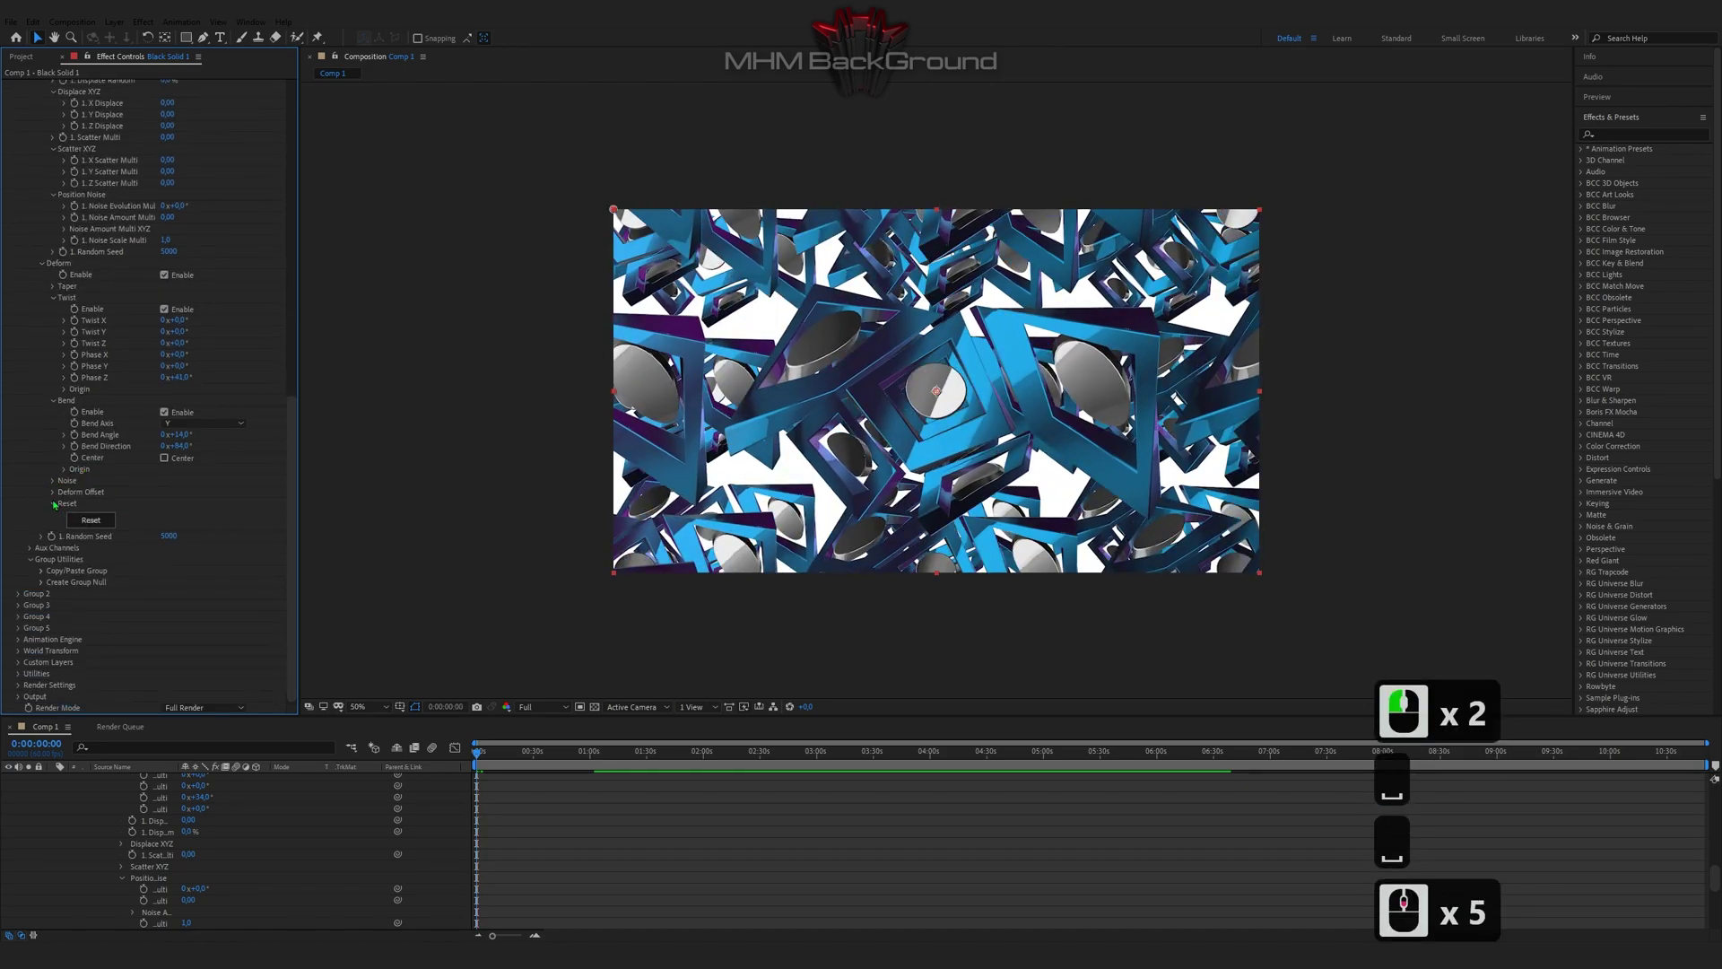
pyautogui.scroll(-2, 41, 574)
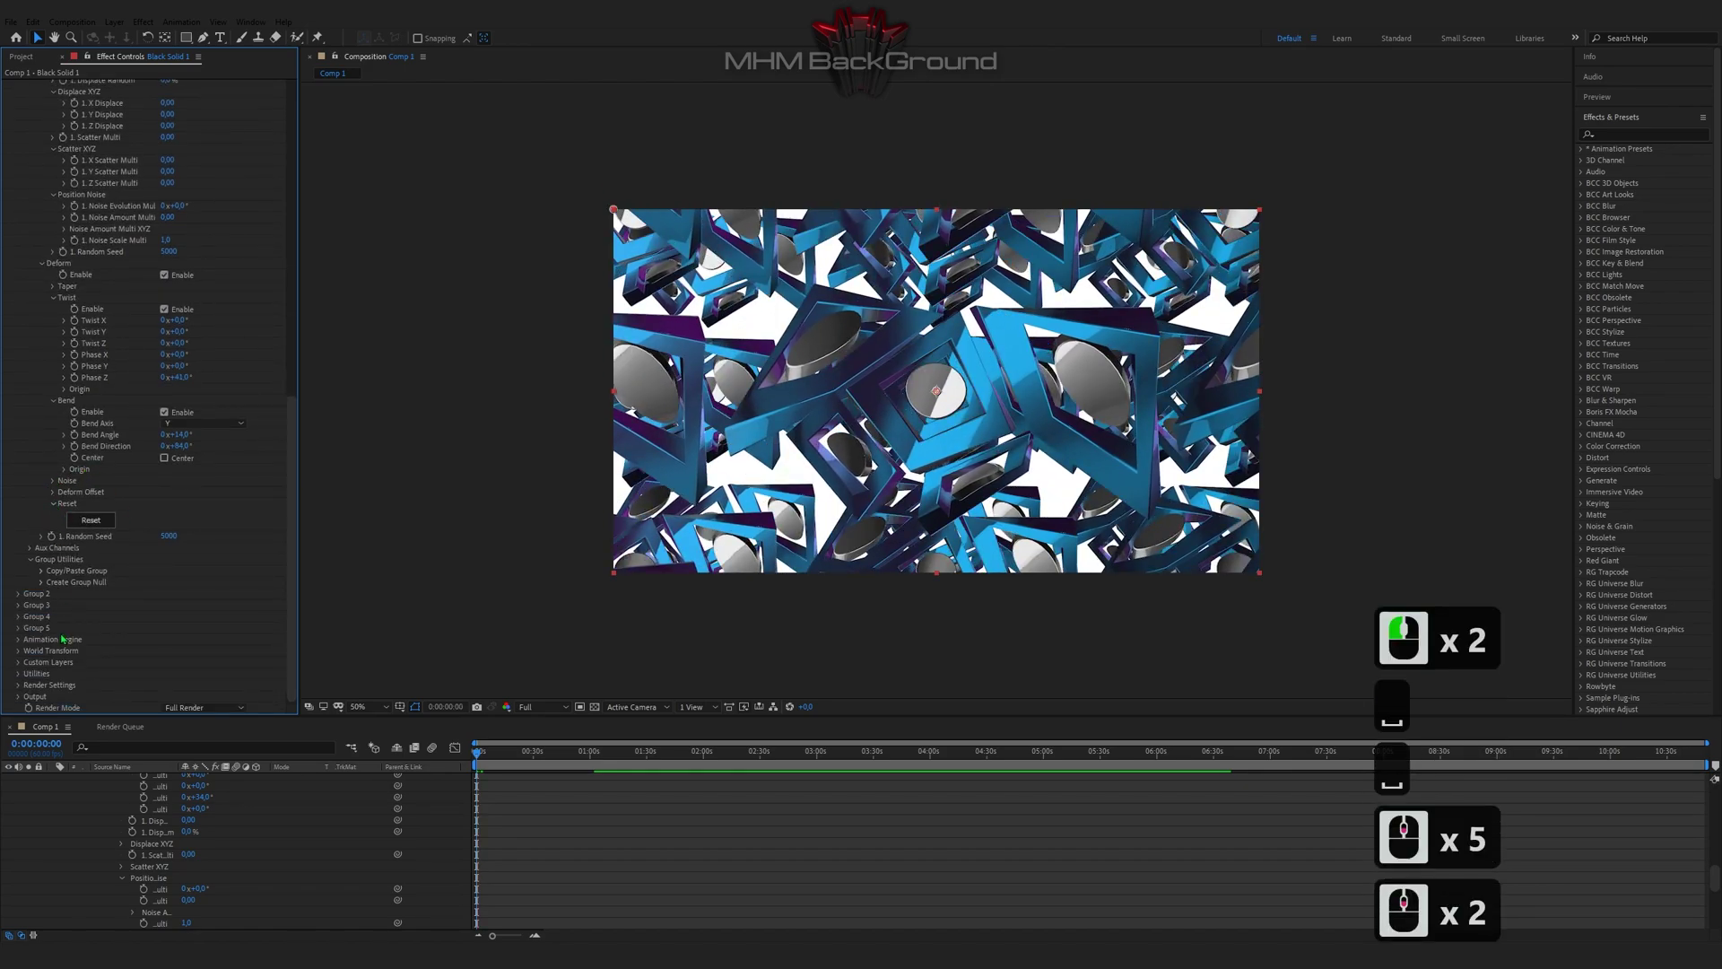
pyautogui.click(18, 685)
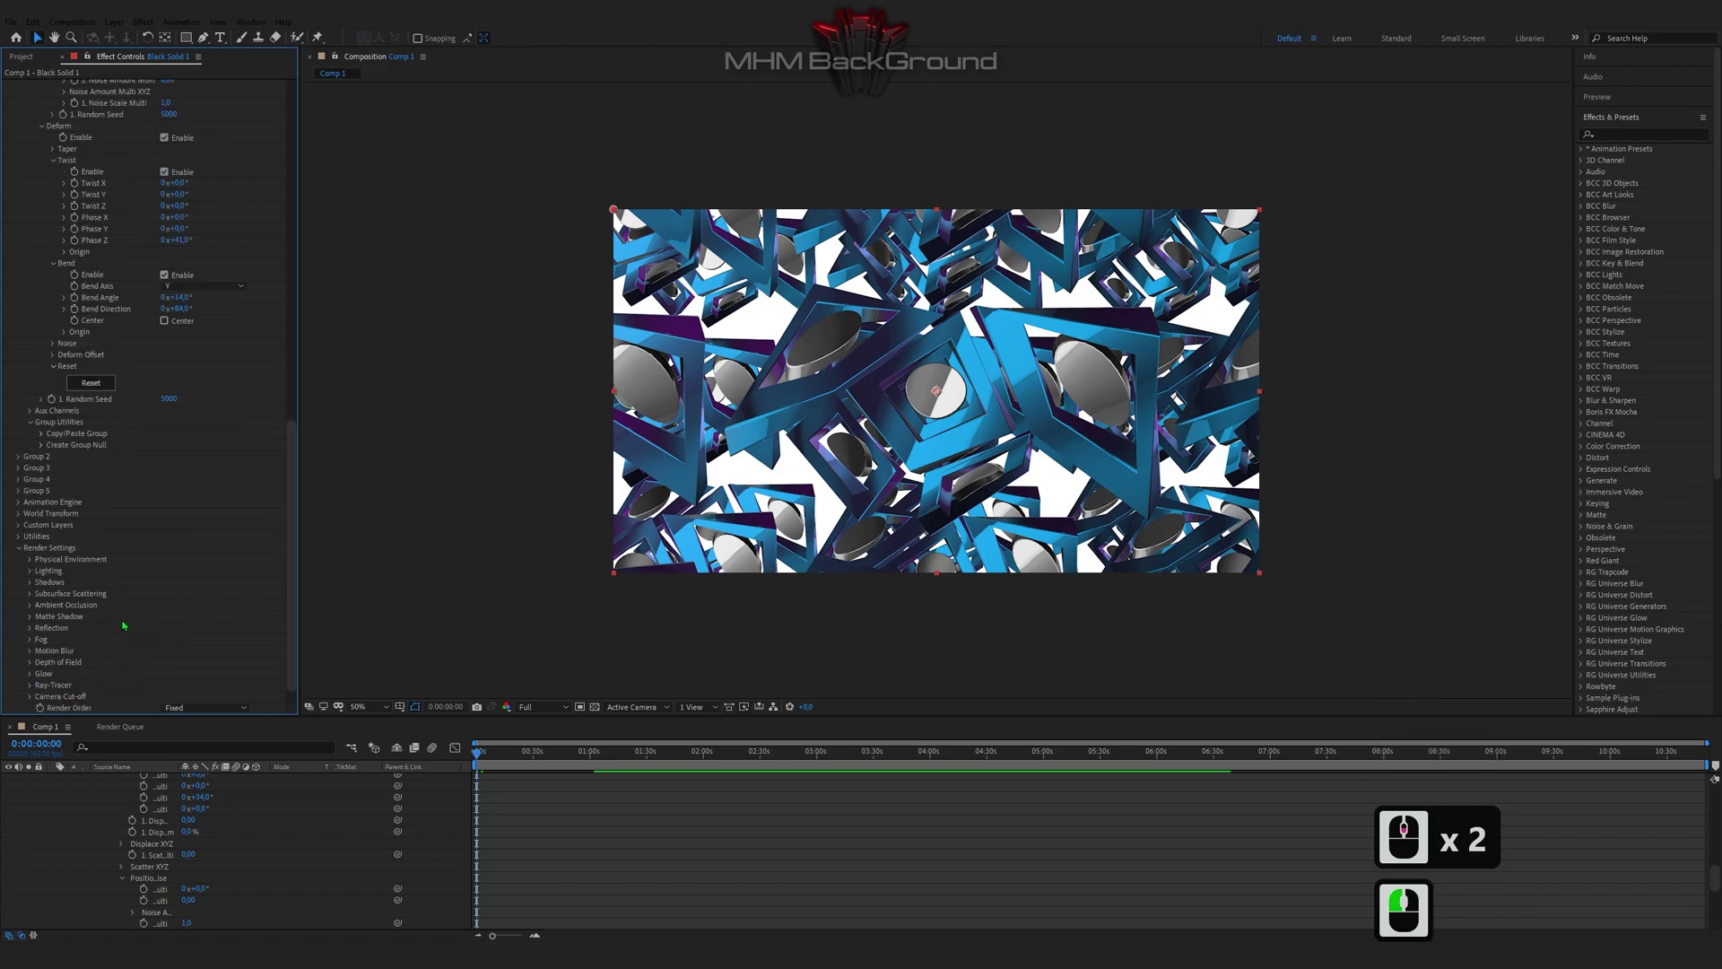
pyautogui.click(30, 571)
pyautogui.click(177, 607)
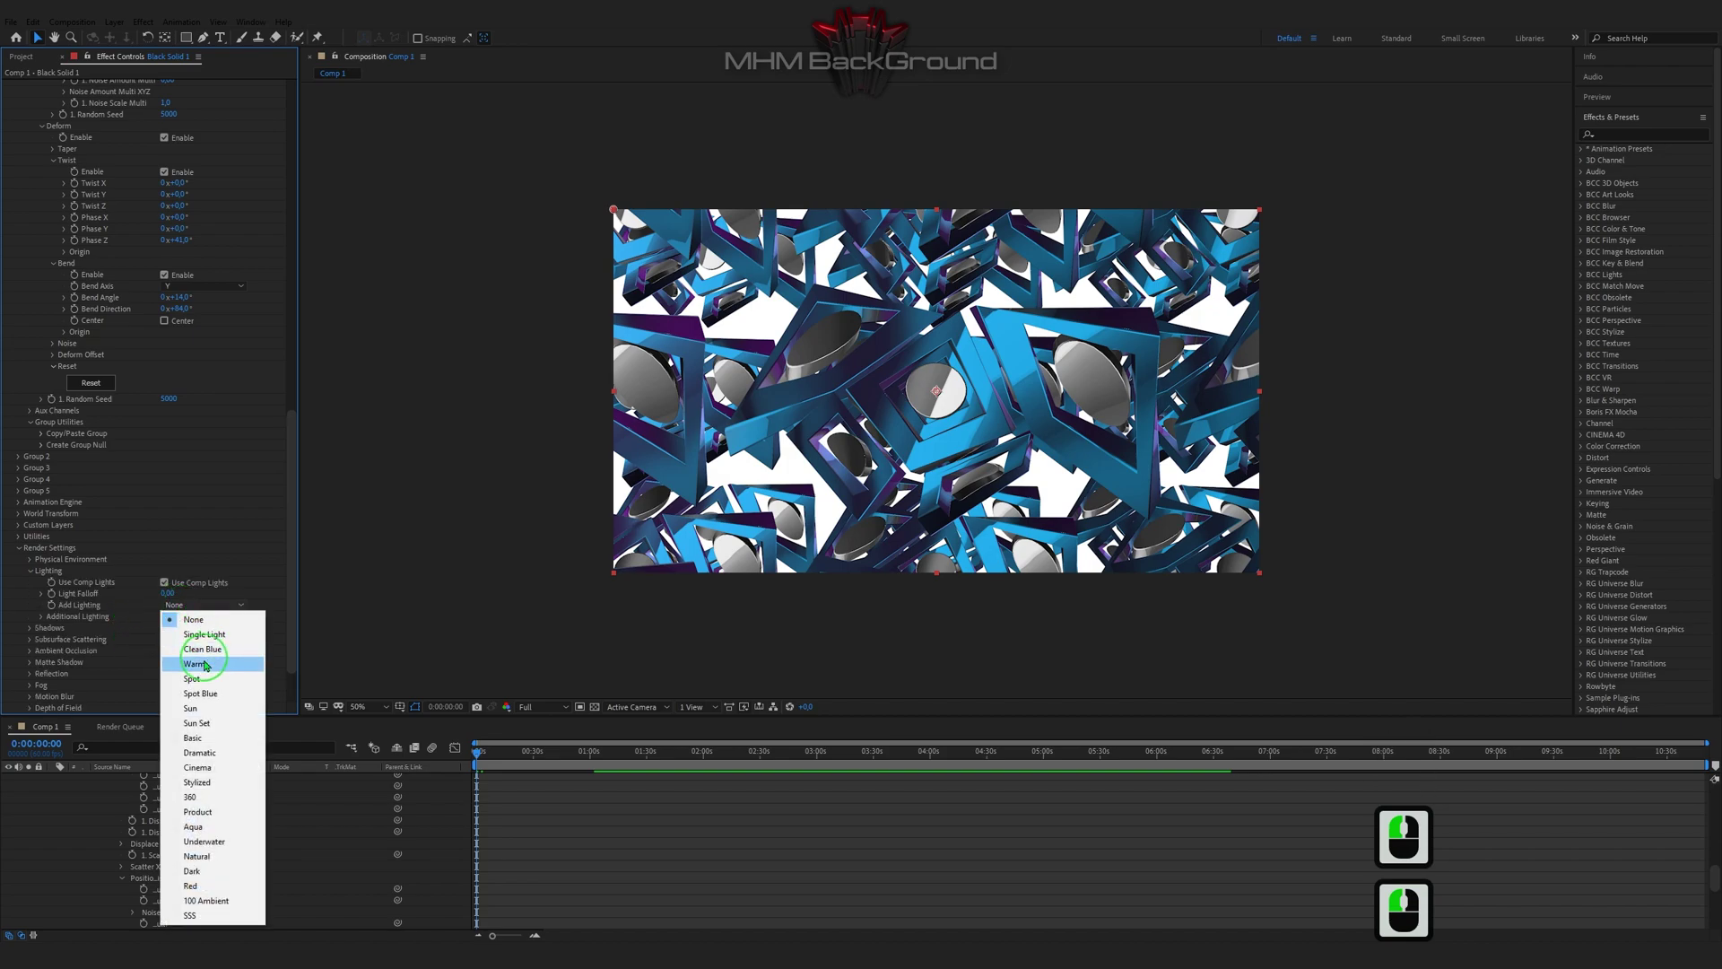
pyautogui.click(184, 664)
# Add the expression time*111 to the additional lighting's X Rotation Lighting and preview the animation
pyautogui.click(42, 617)
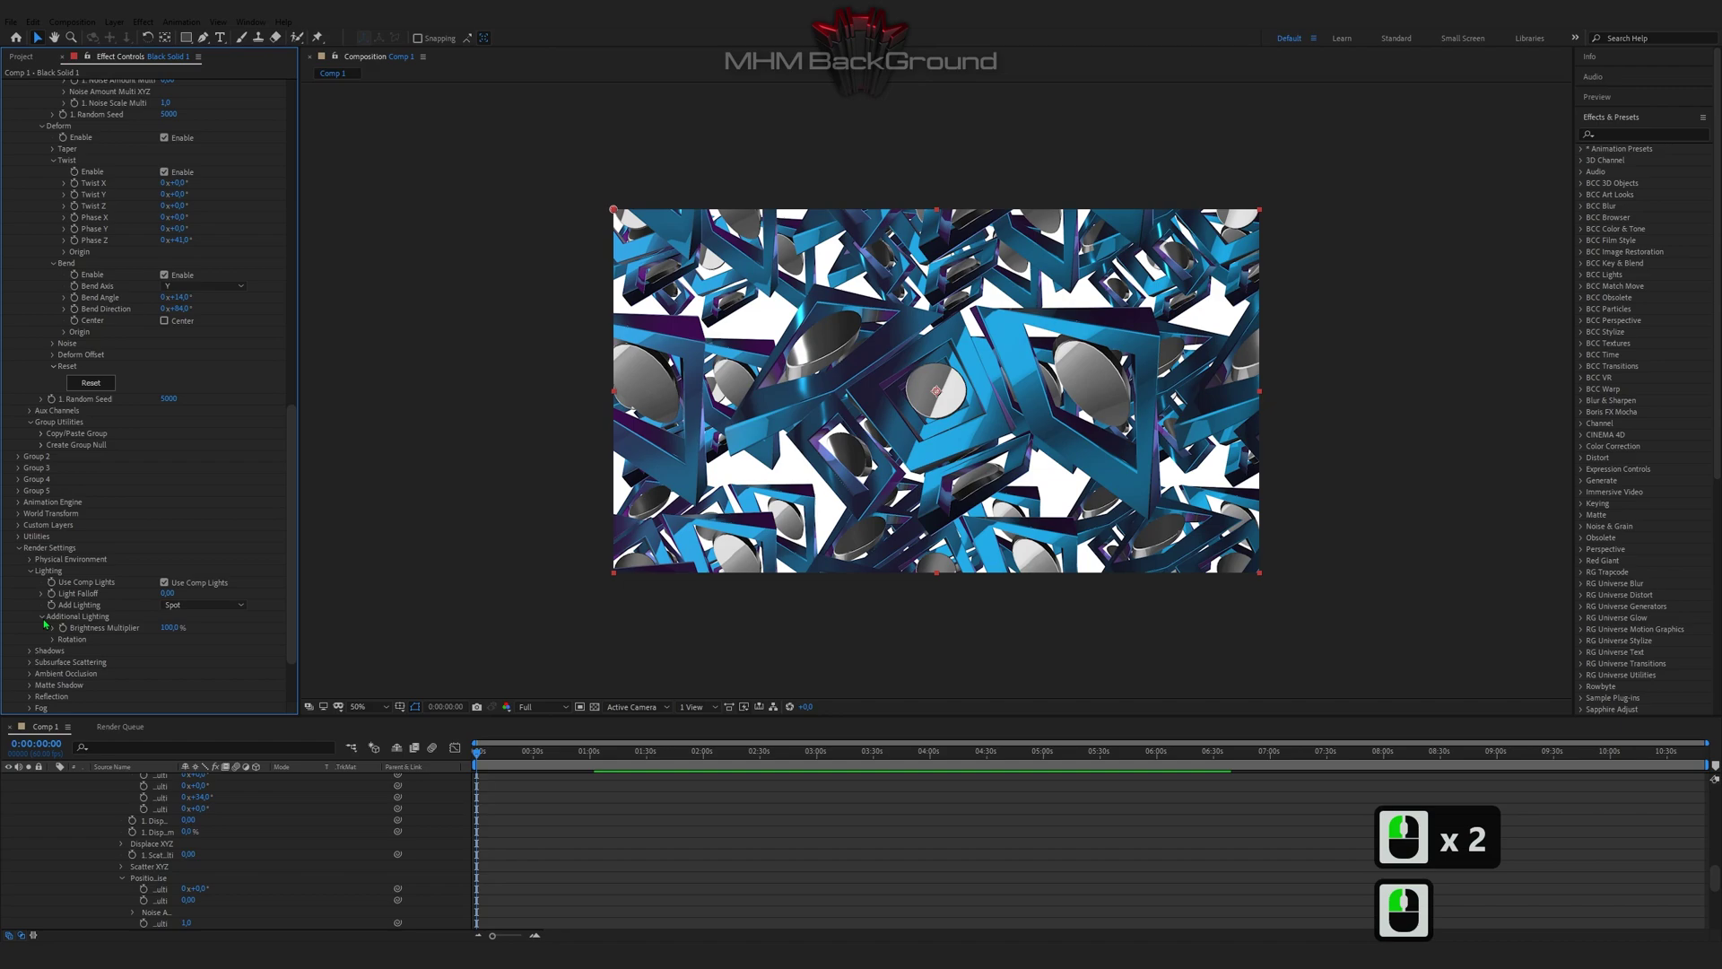
pyautogui.click(53, 639)
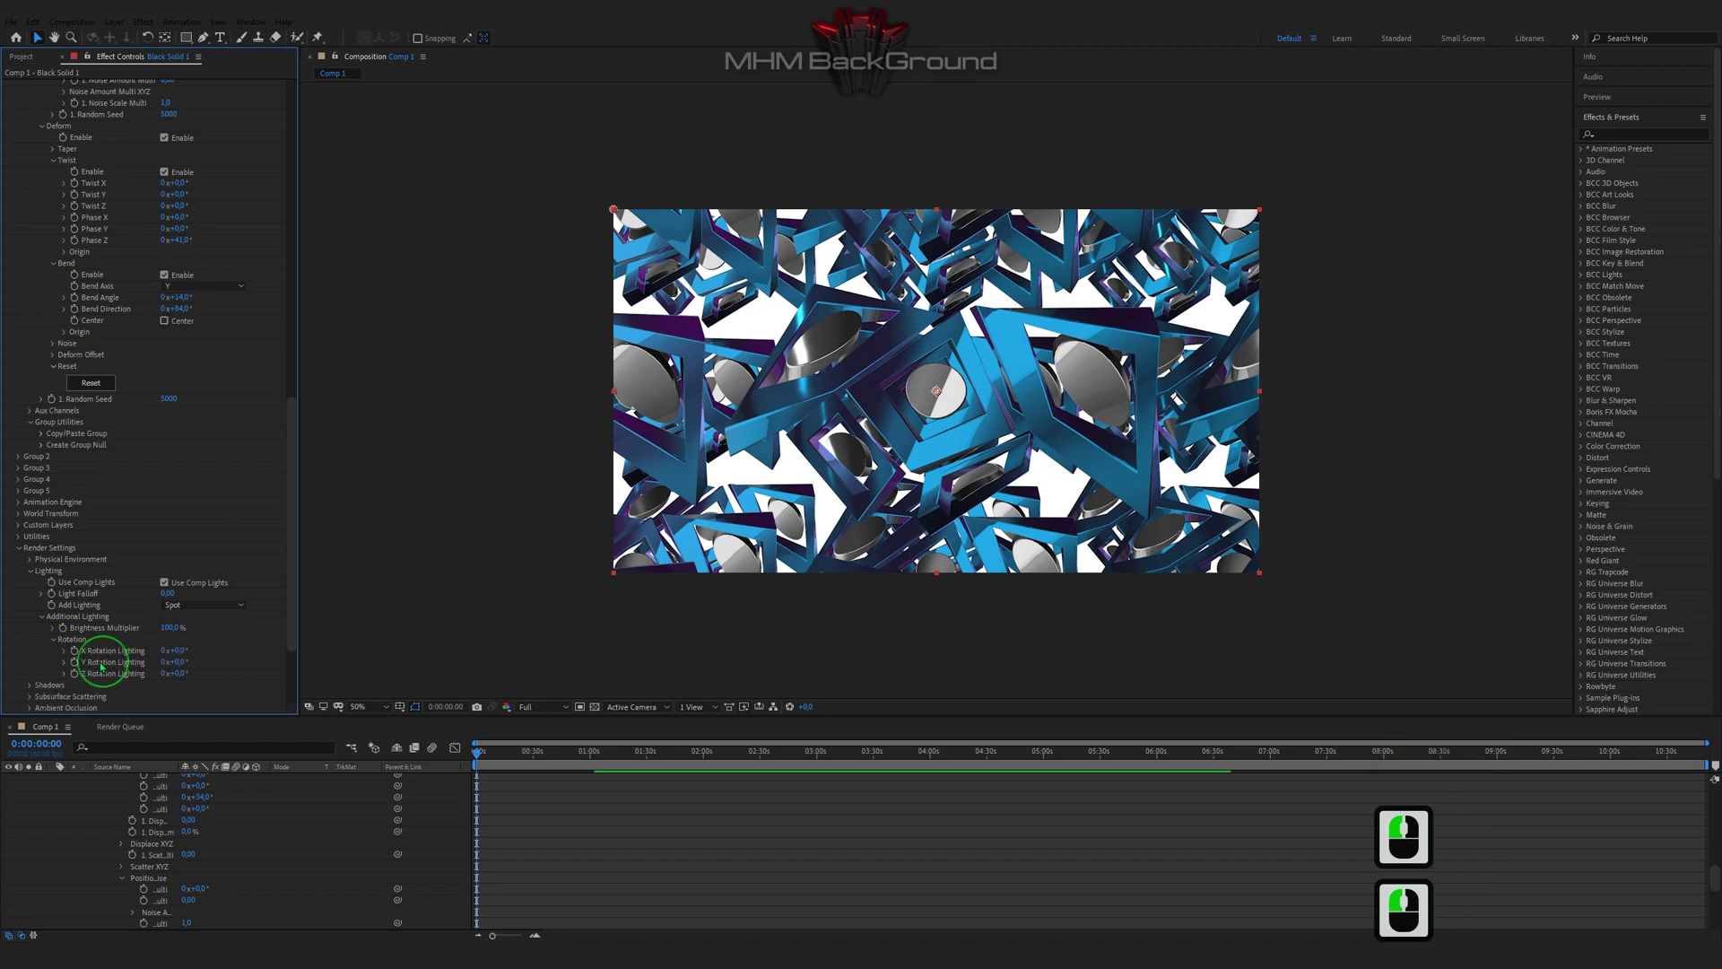
pyautogui.keyDown('alt'); pyautogui.click(74, 651); pyautogui.keyUp('alt')
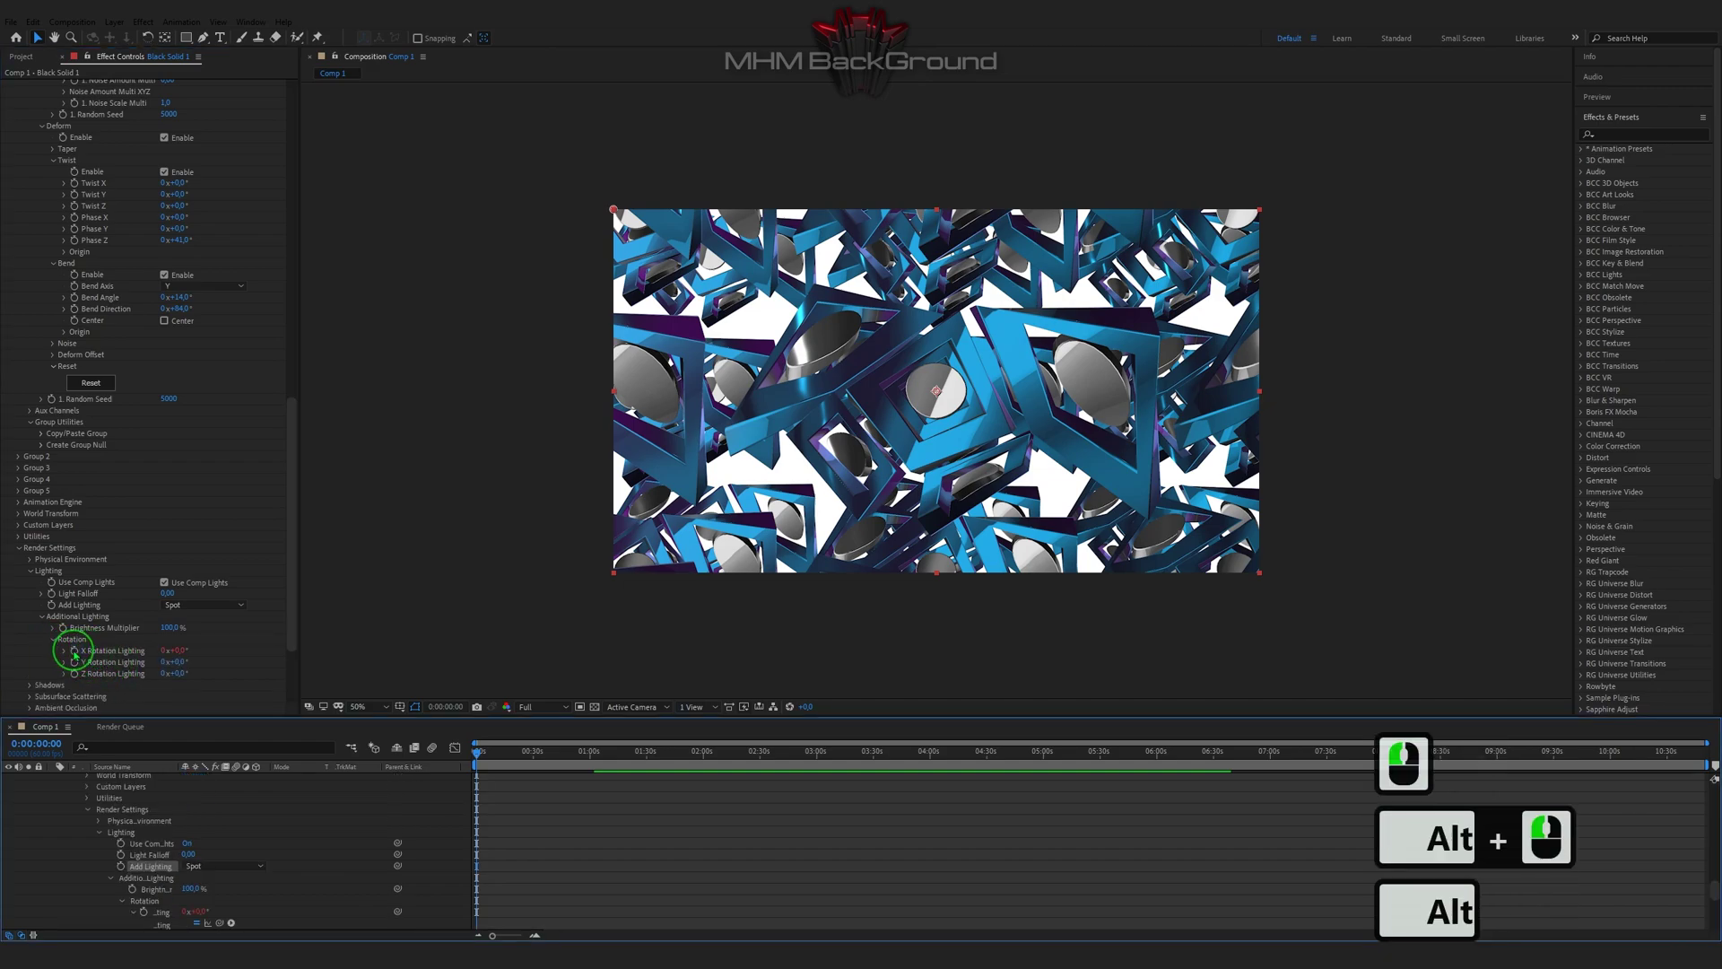
pyautogui.write('time*111')
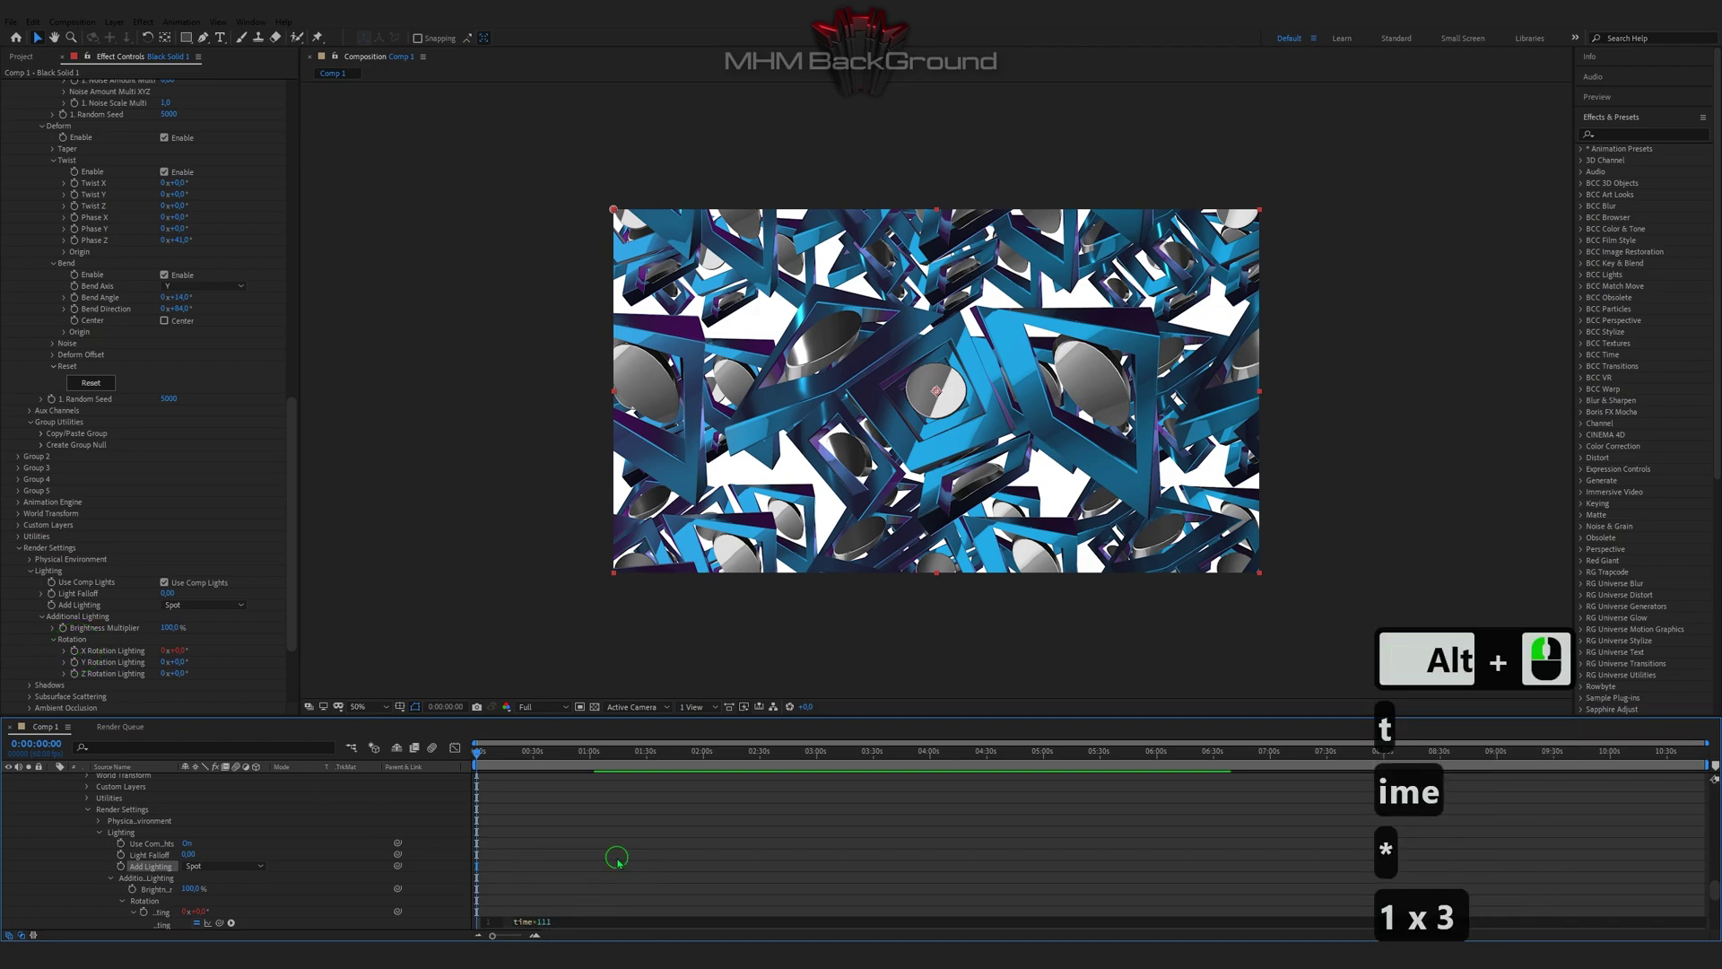
pyautogui.click(540, 689)
pyautogui.press('space')
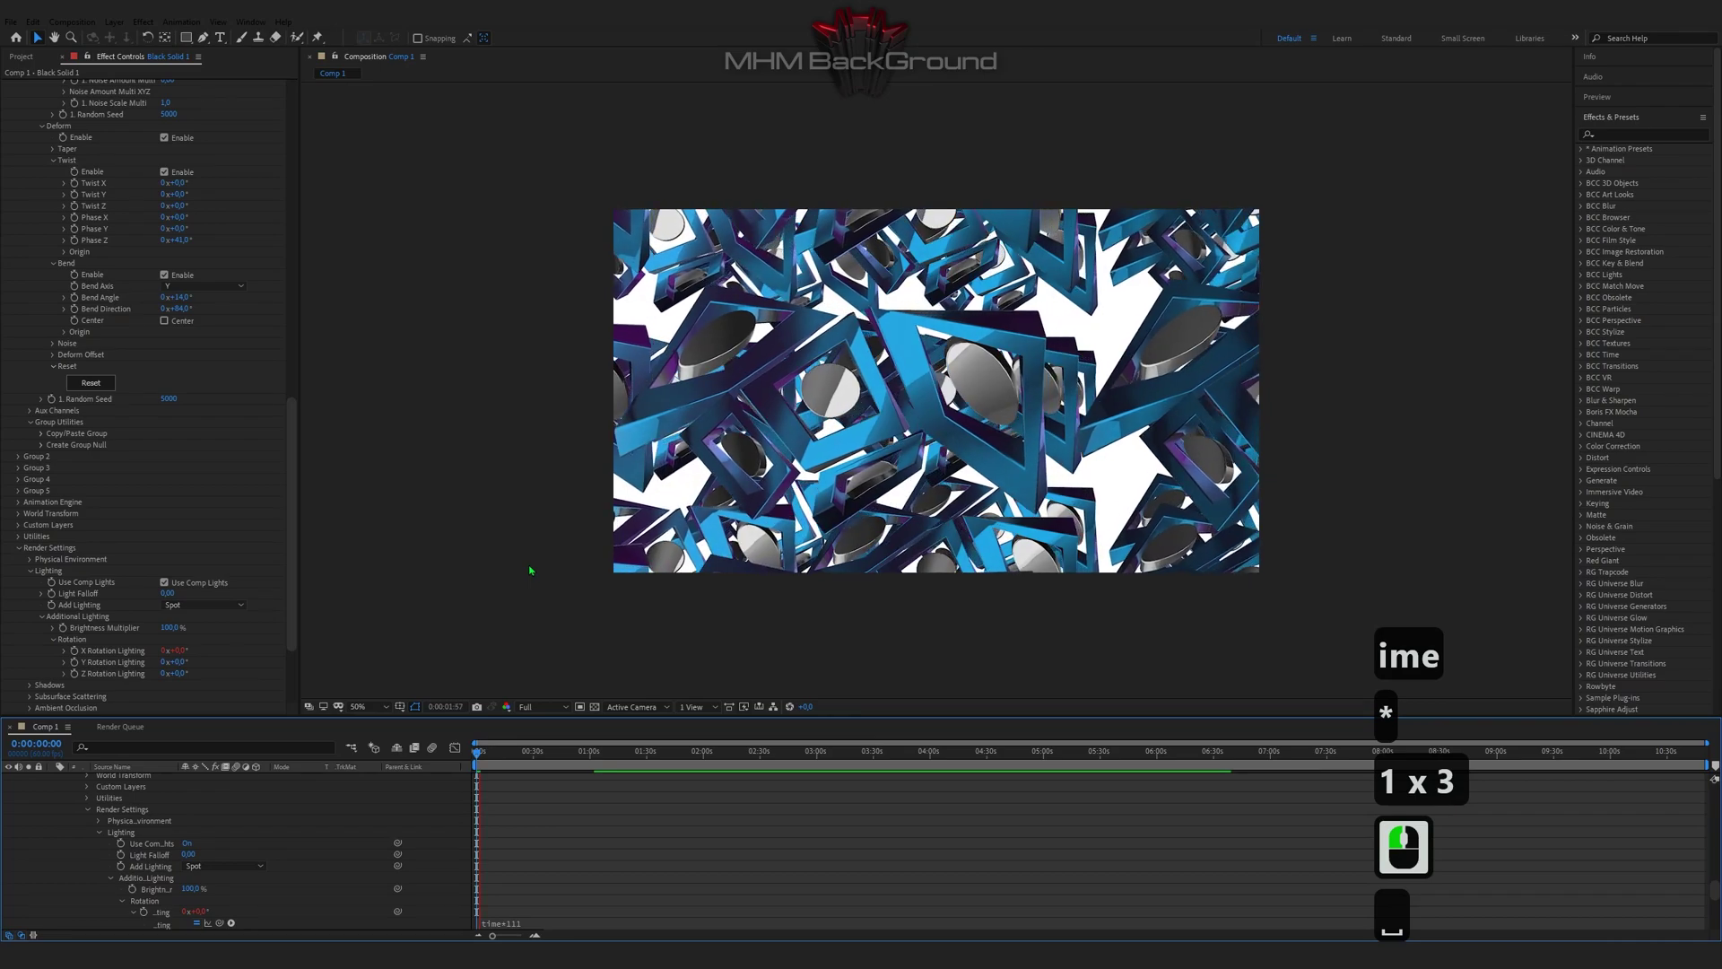
pyautogui.press('space')
# Enable Glow in Element's render settings and base it on Luminance
pyautogui.scroll(-3, 30, 646)
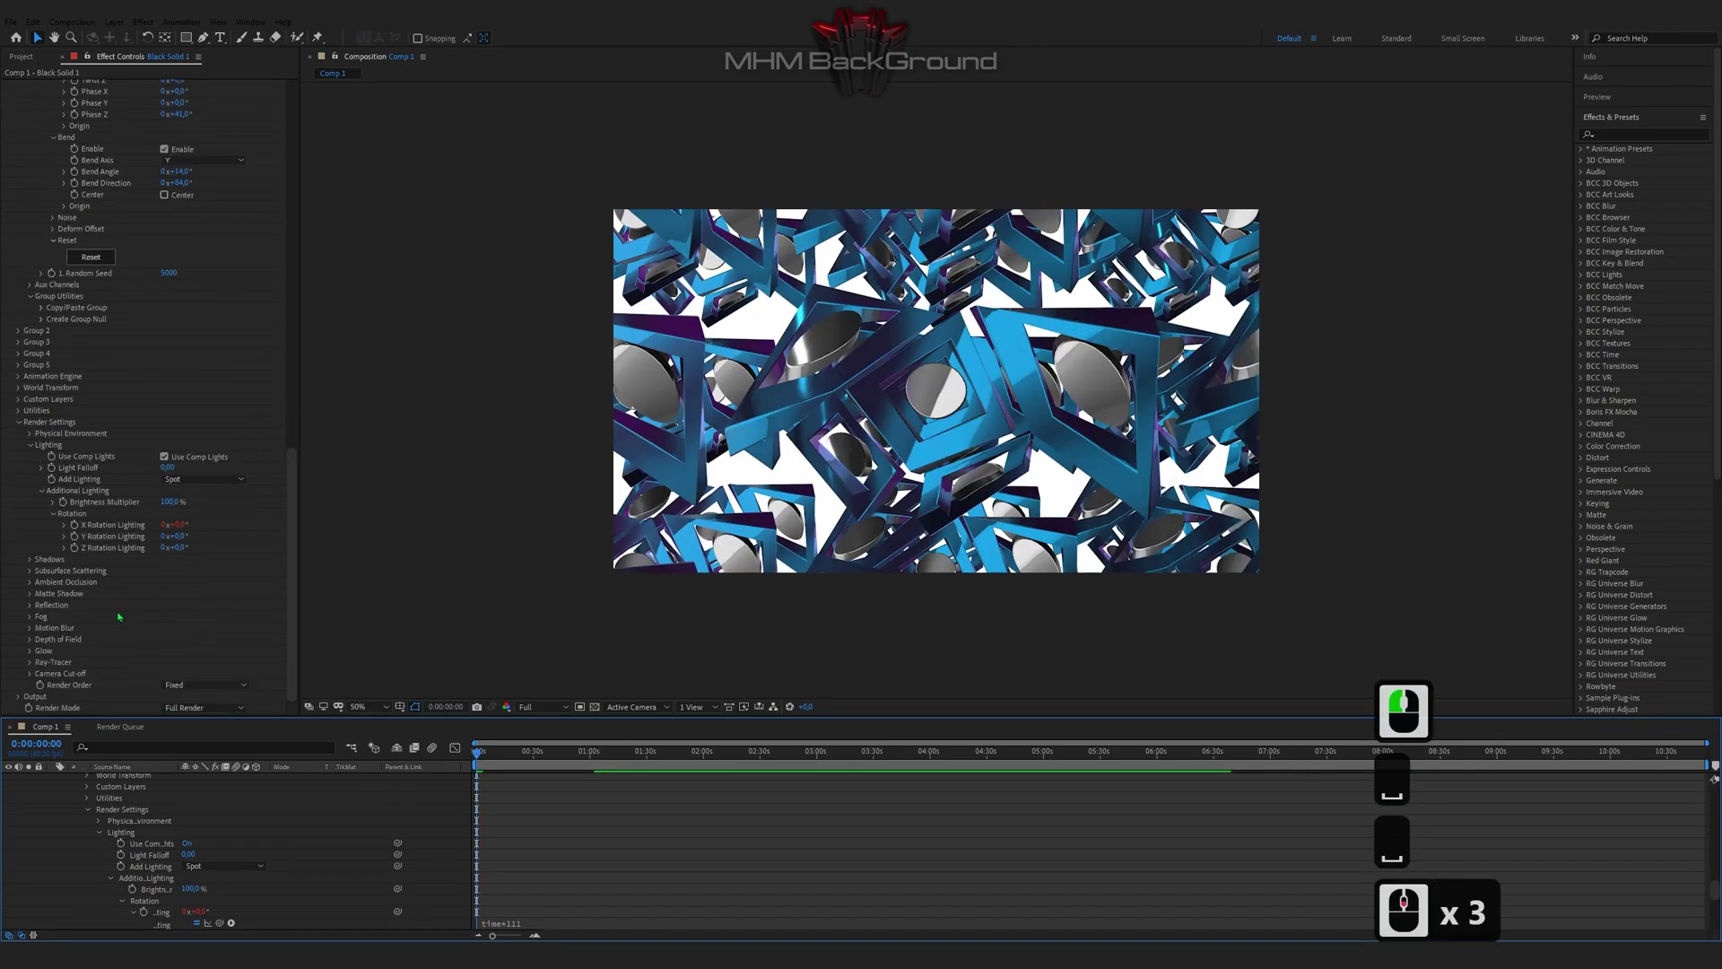
pyautogui.click(30, 650)
pyautogui.scroll(-2, 219, 635)
pyautogui.click(165, 480)
pyautogui.click(165, 481)
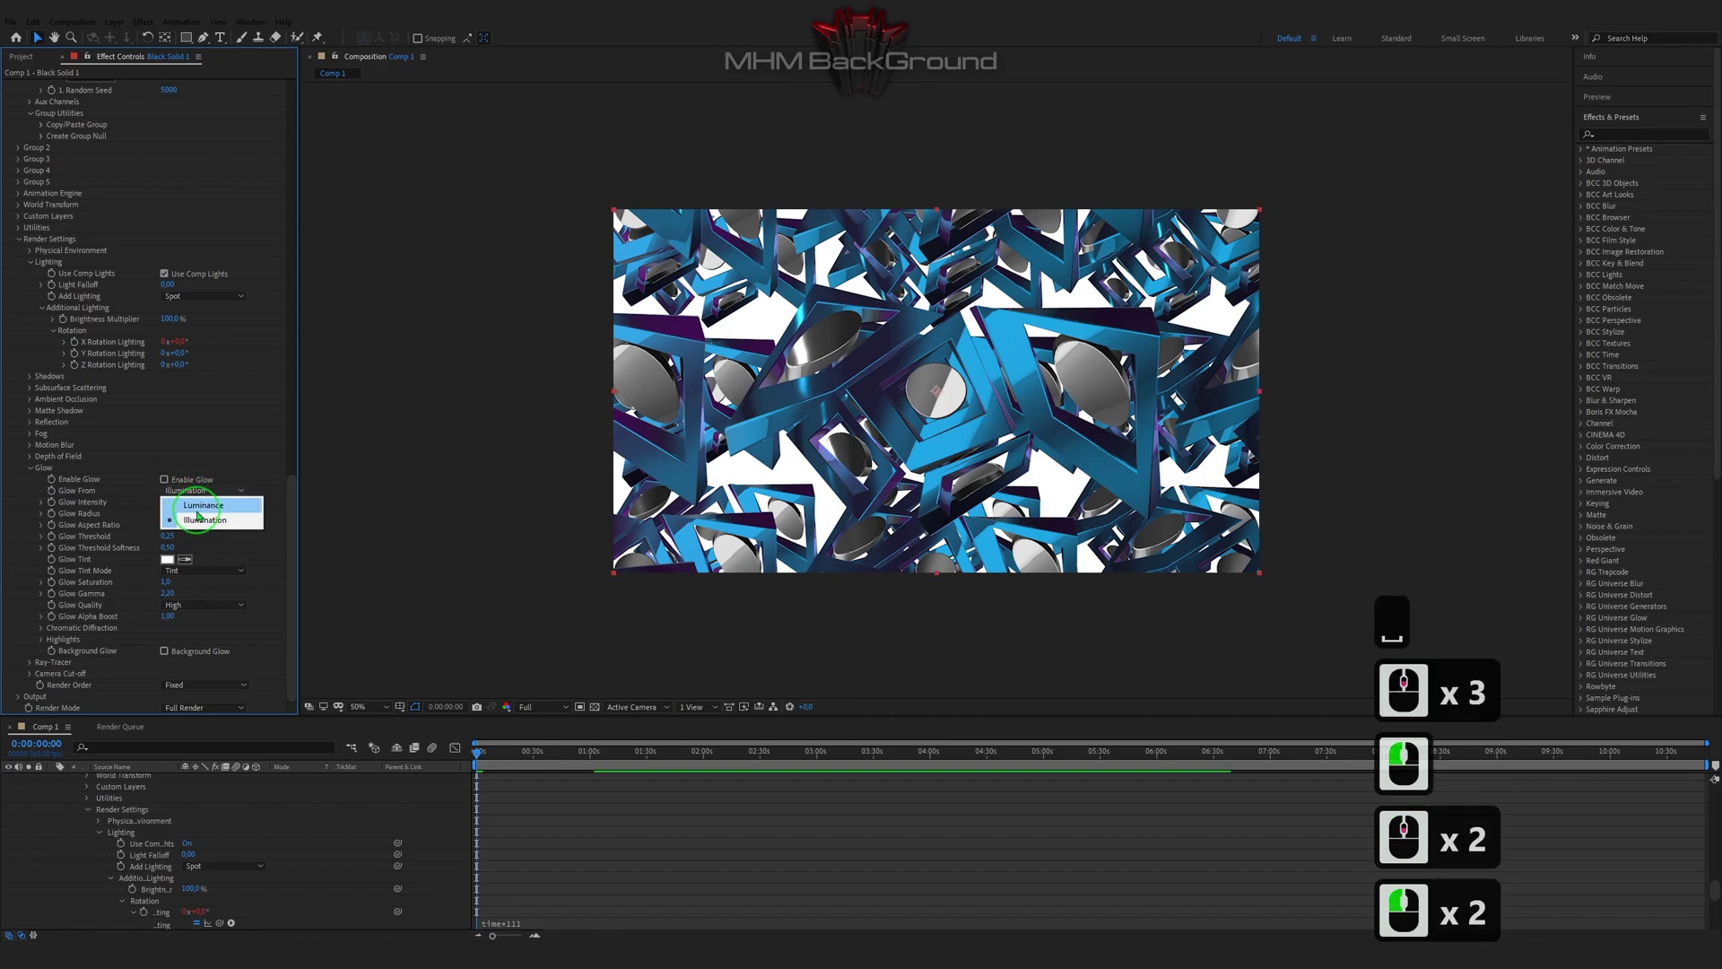
pyautogui.click(164, 479)
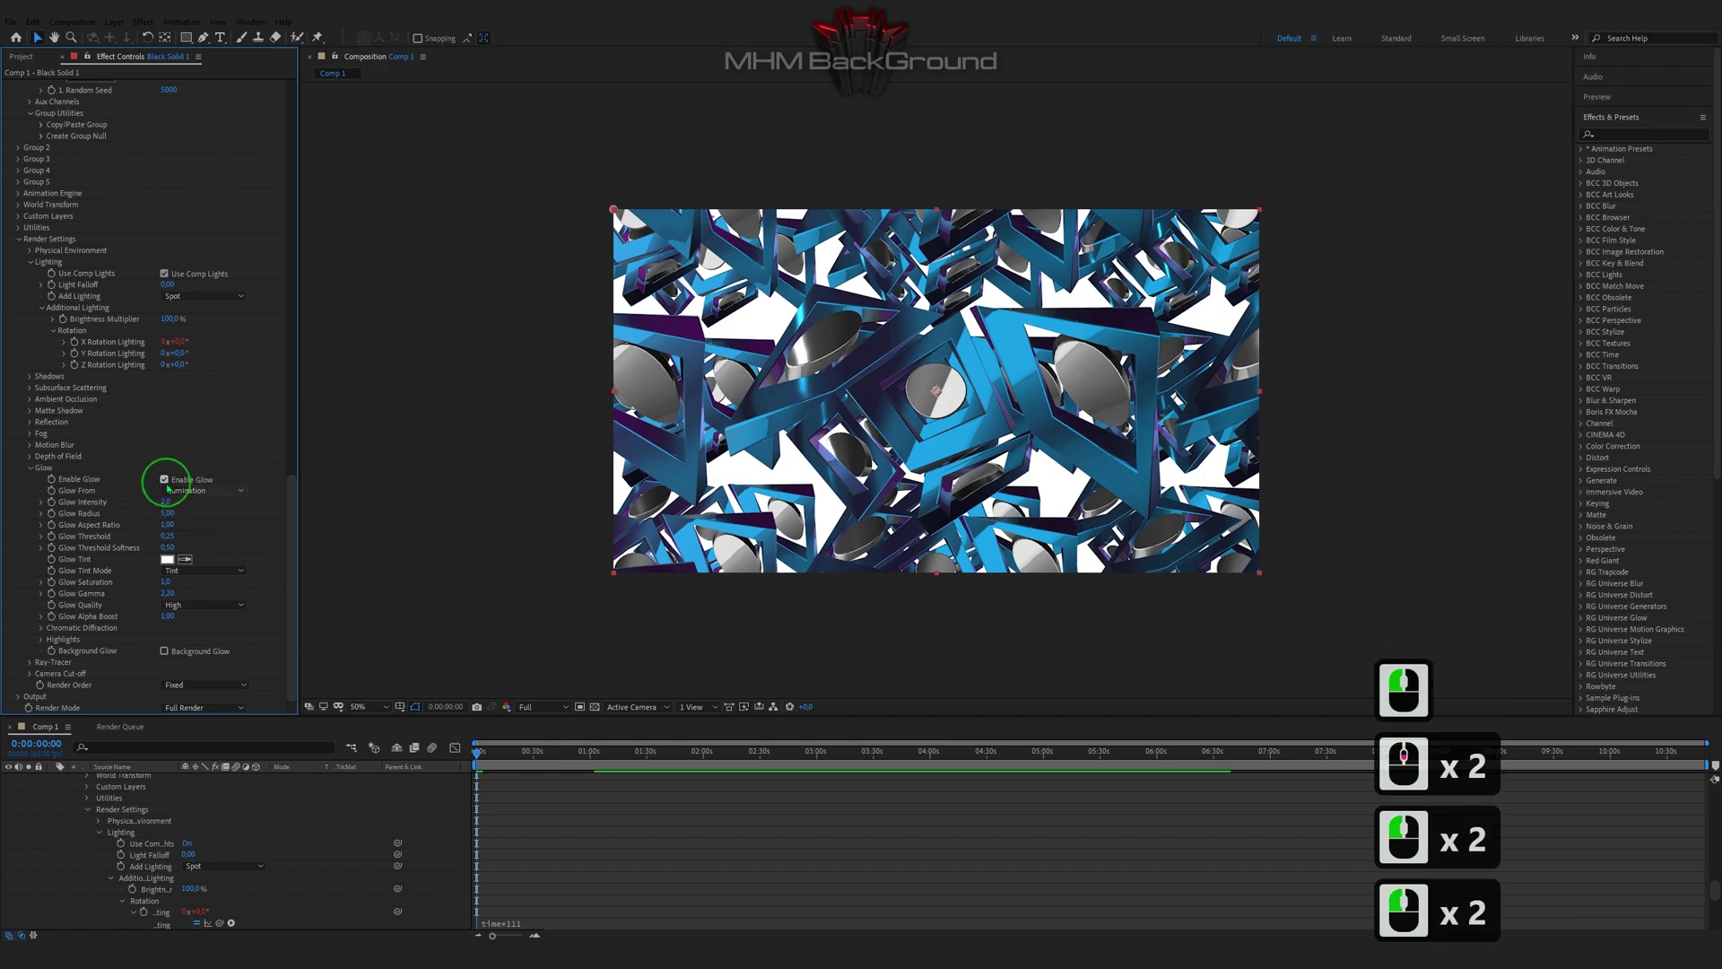
pyautogui.click(202, 491)
pyautogui.click(201, 505)
pyautogui.click(202, 491)
pyautogui.click(201, 506)
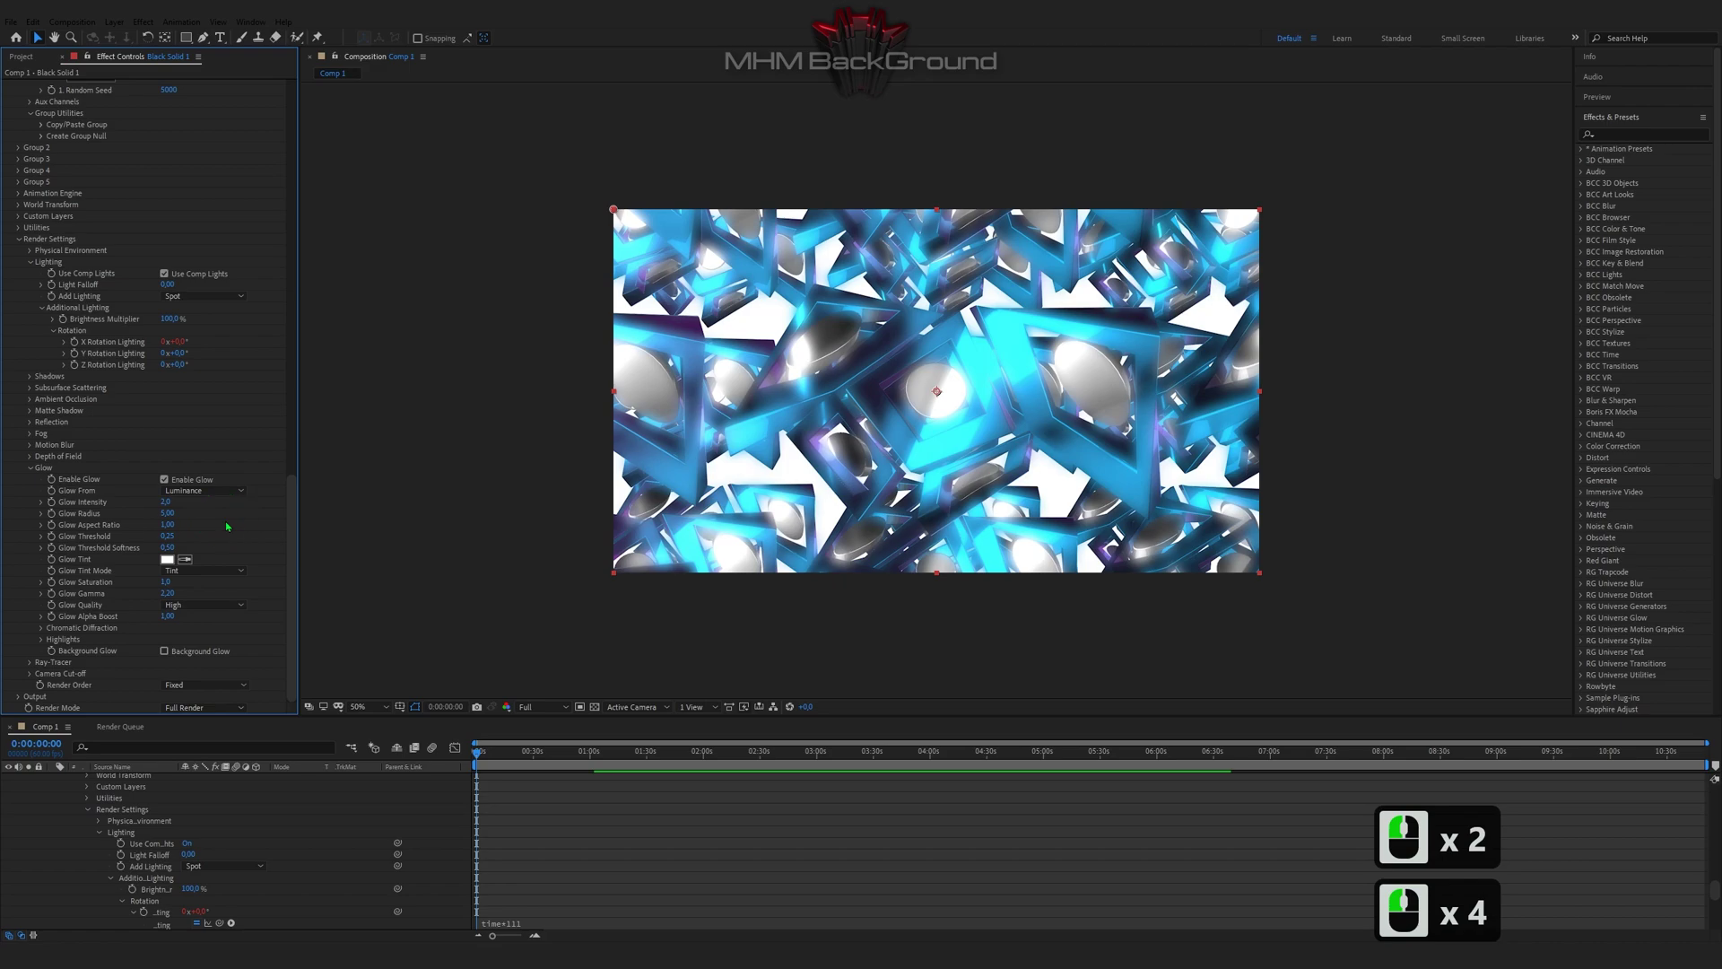
# Set Element's Glow Intensity to 1.3, Glow Radius to 0 and Glow Aspect Ratio to 1
pyautogui.click(167, 502)
pyautogui.write('1')
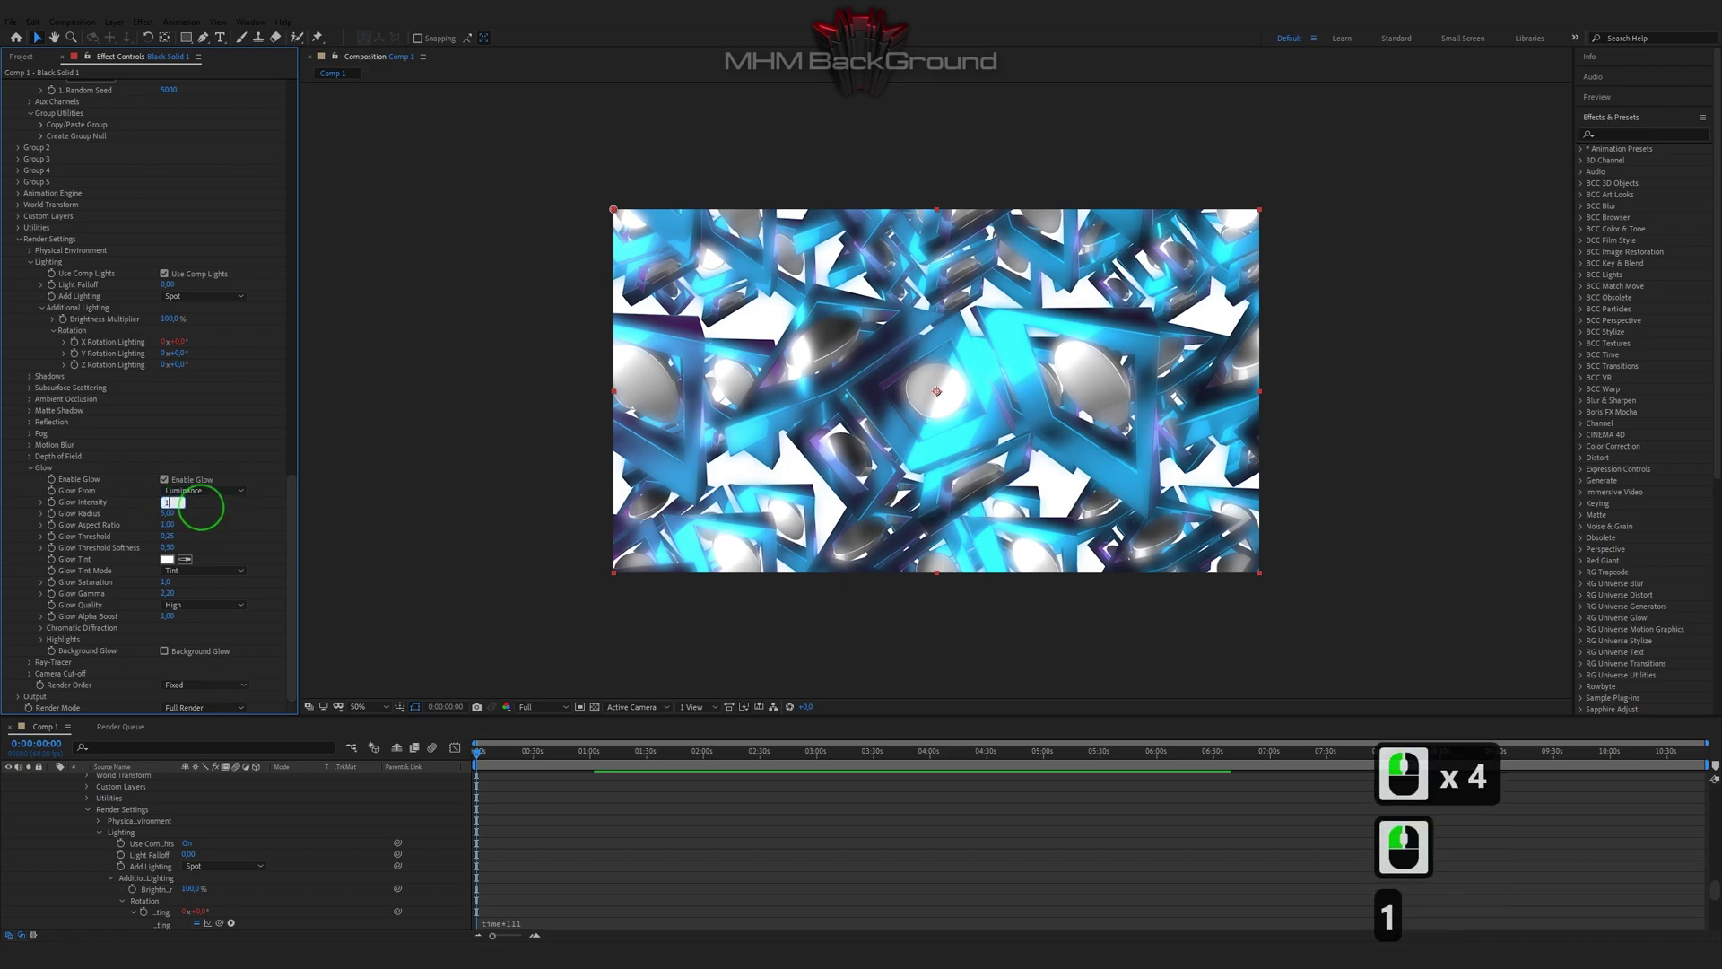
pyautogui.write('.3')
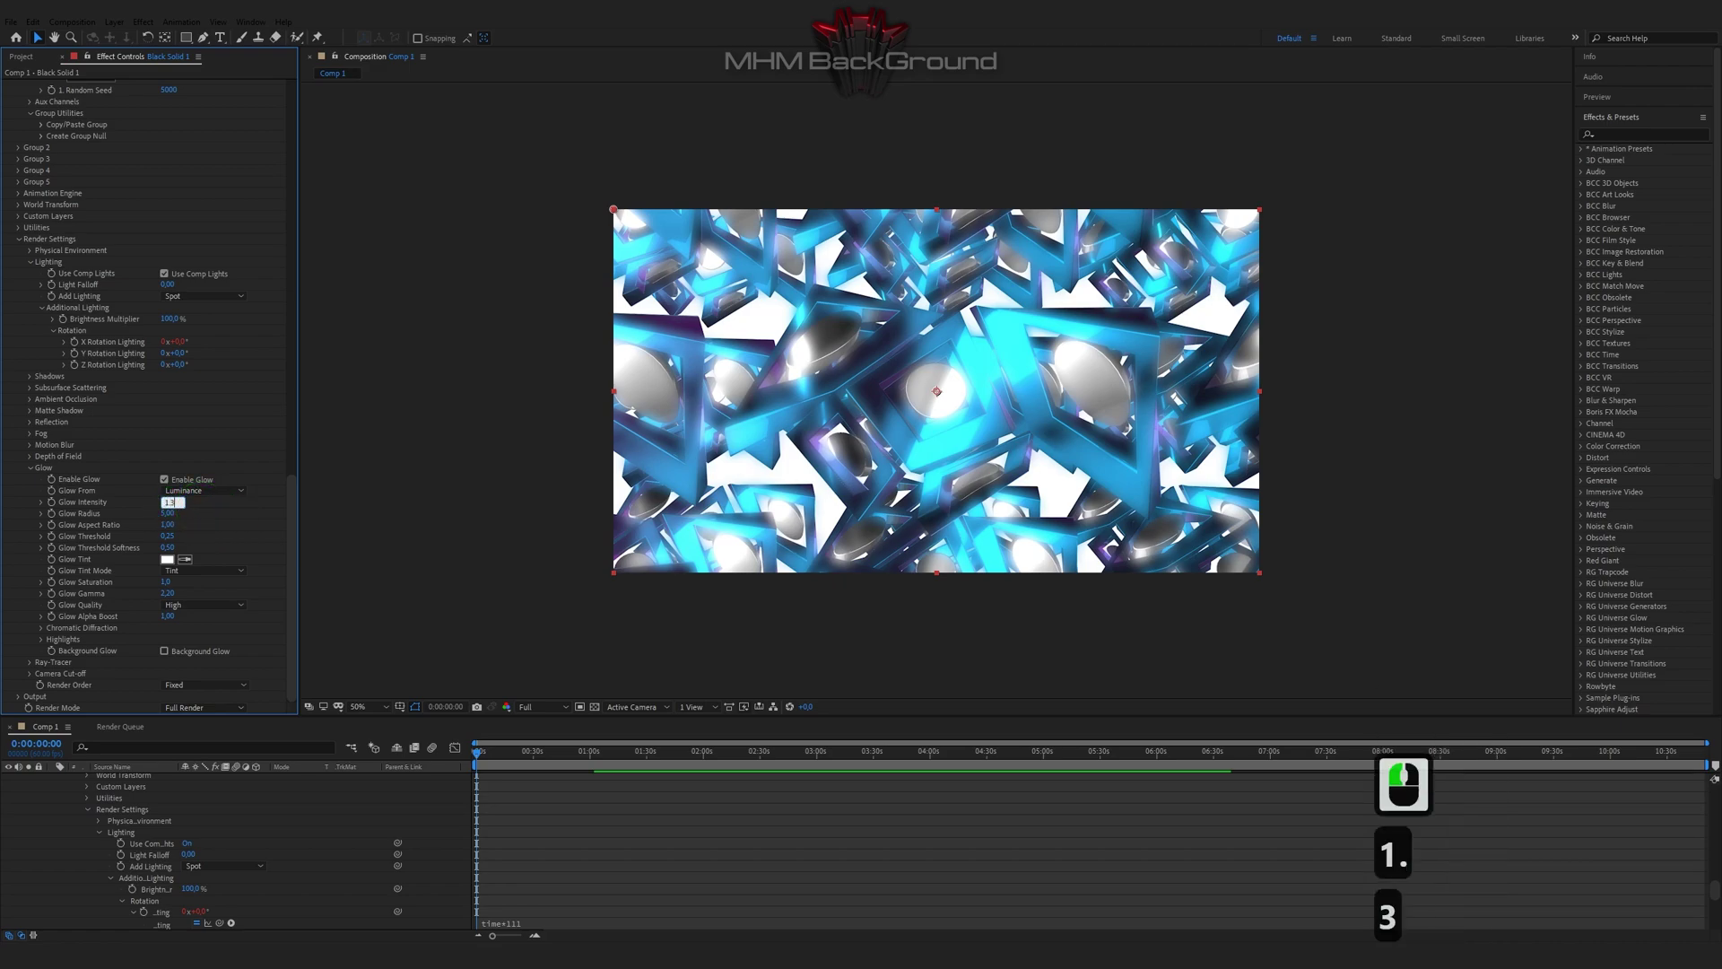
pyautogui.press('Tab')
pyautogui.write('0')
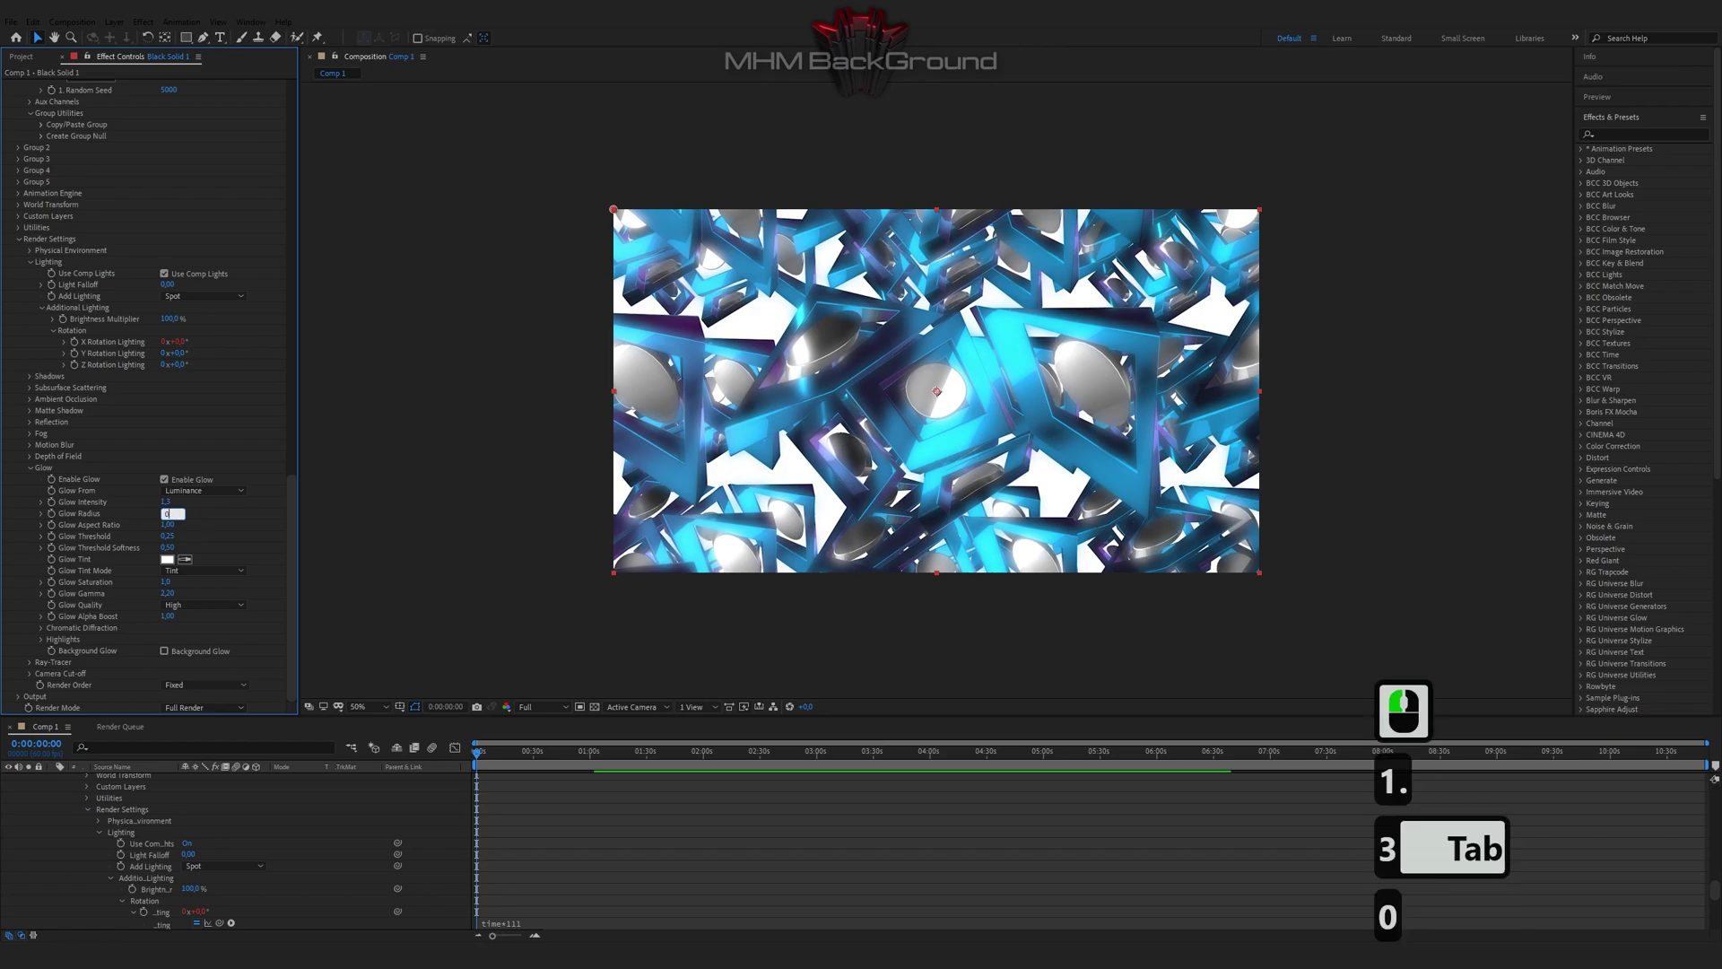
pyautogui.press('Tab')
pyautogui.write('1')
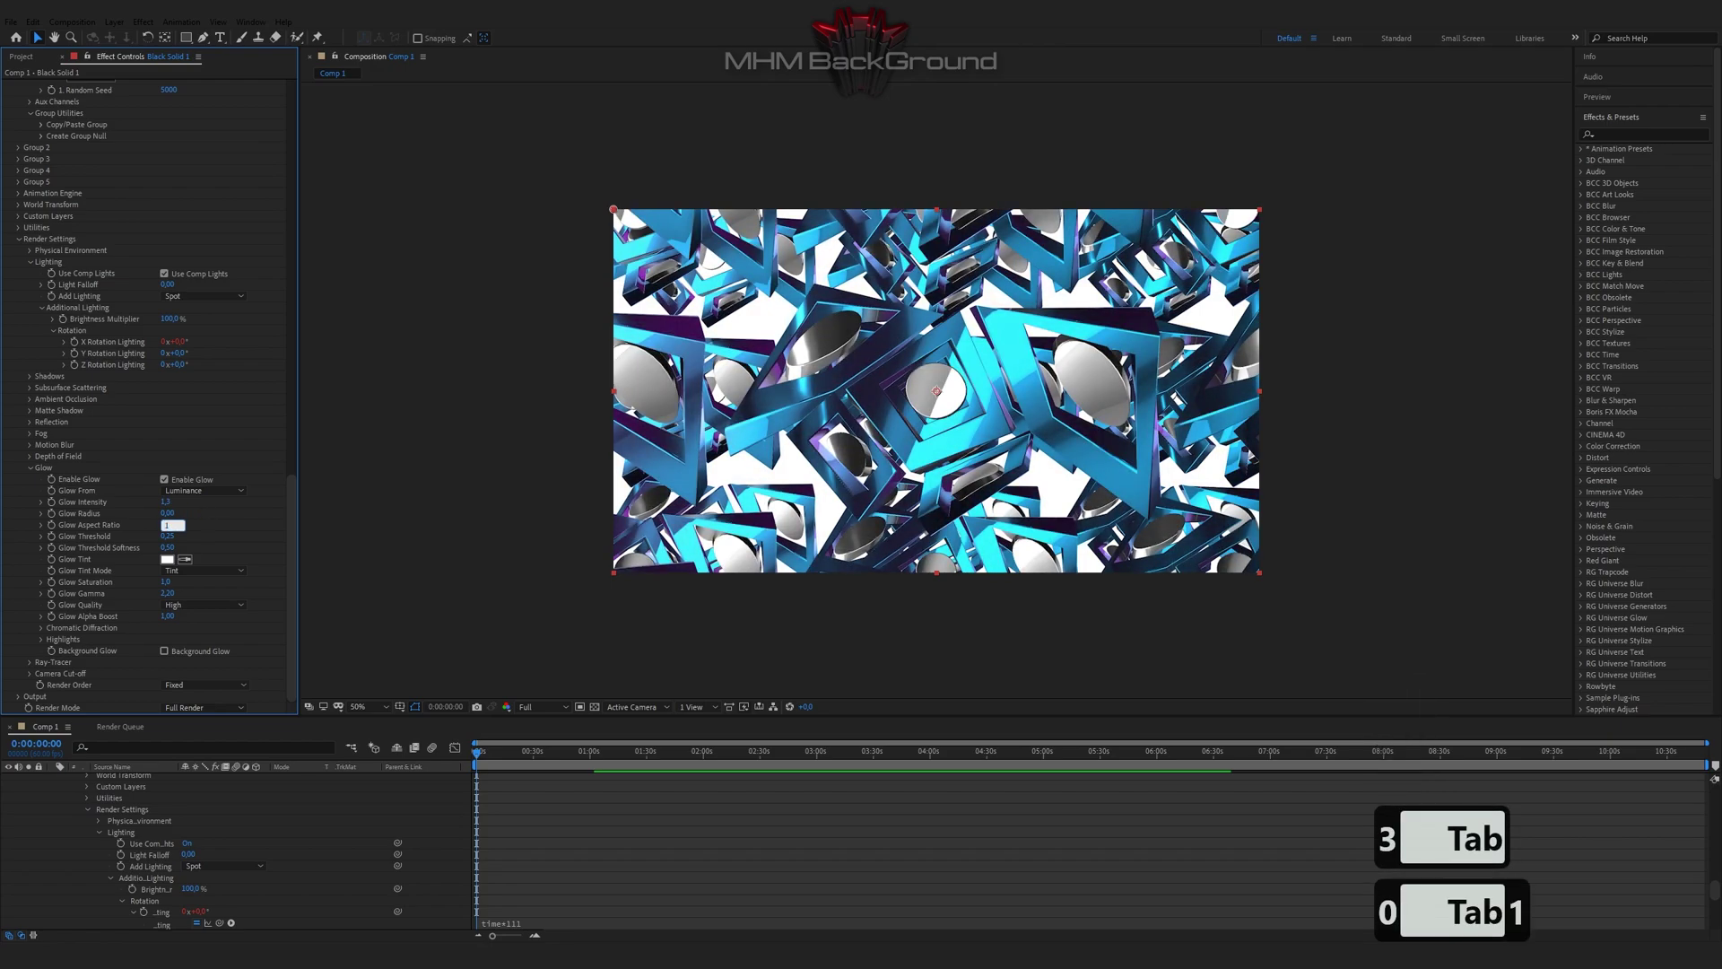
pyautogui.press('Return')
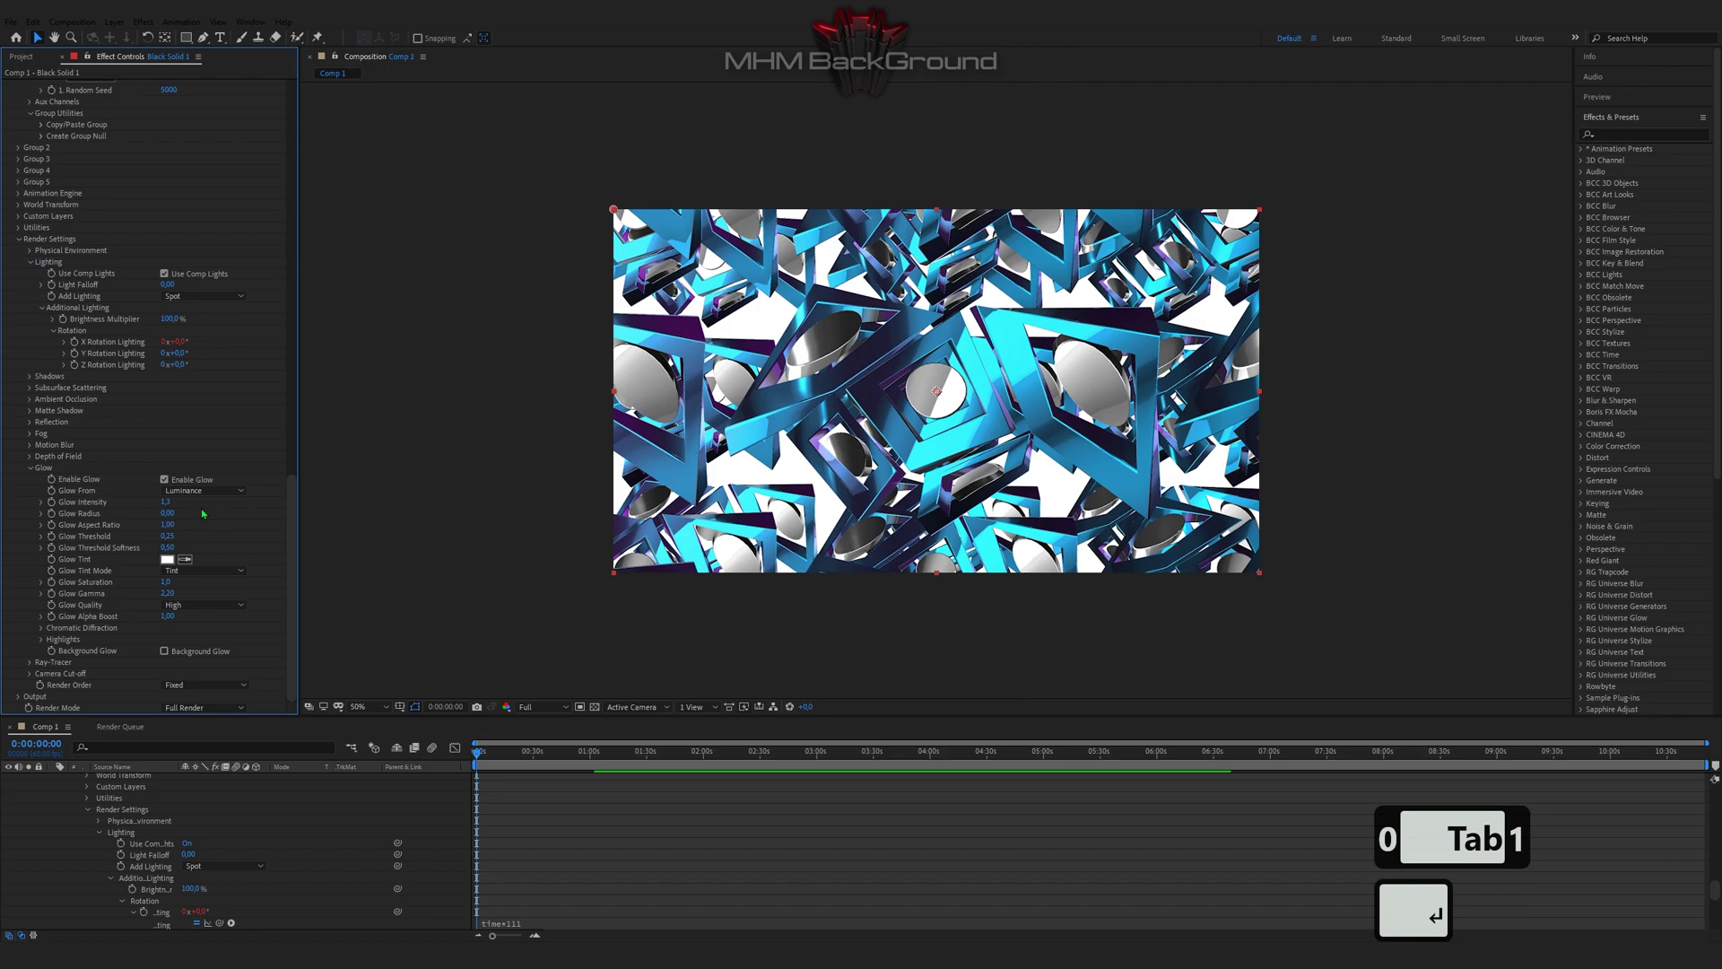
# Preview the animation to check how Element's glow looks on the moving shapes
pyautogui.click(177, 594)
pyautogui.click(200, 594)
pyautogui.click(231, 592)
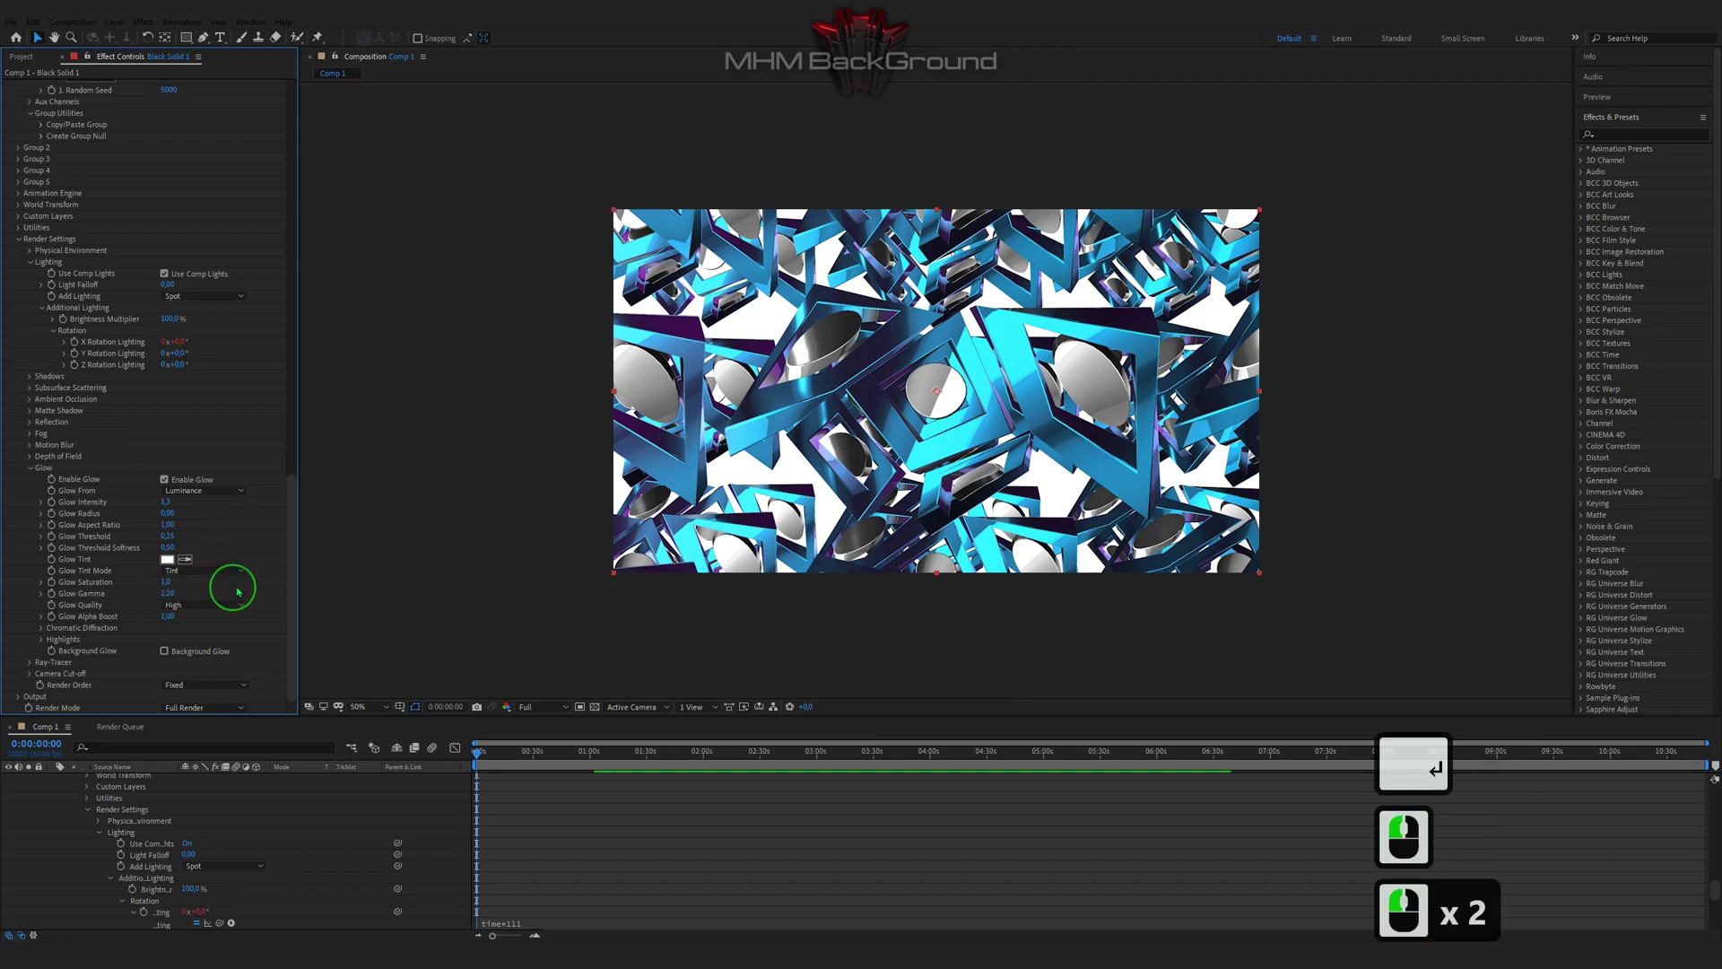
pyautogui.press('space')
pyautogui.press('space')
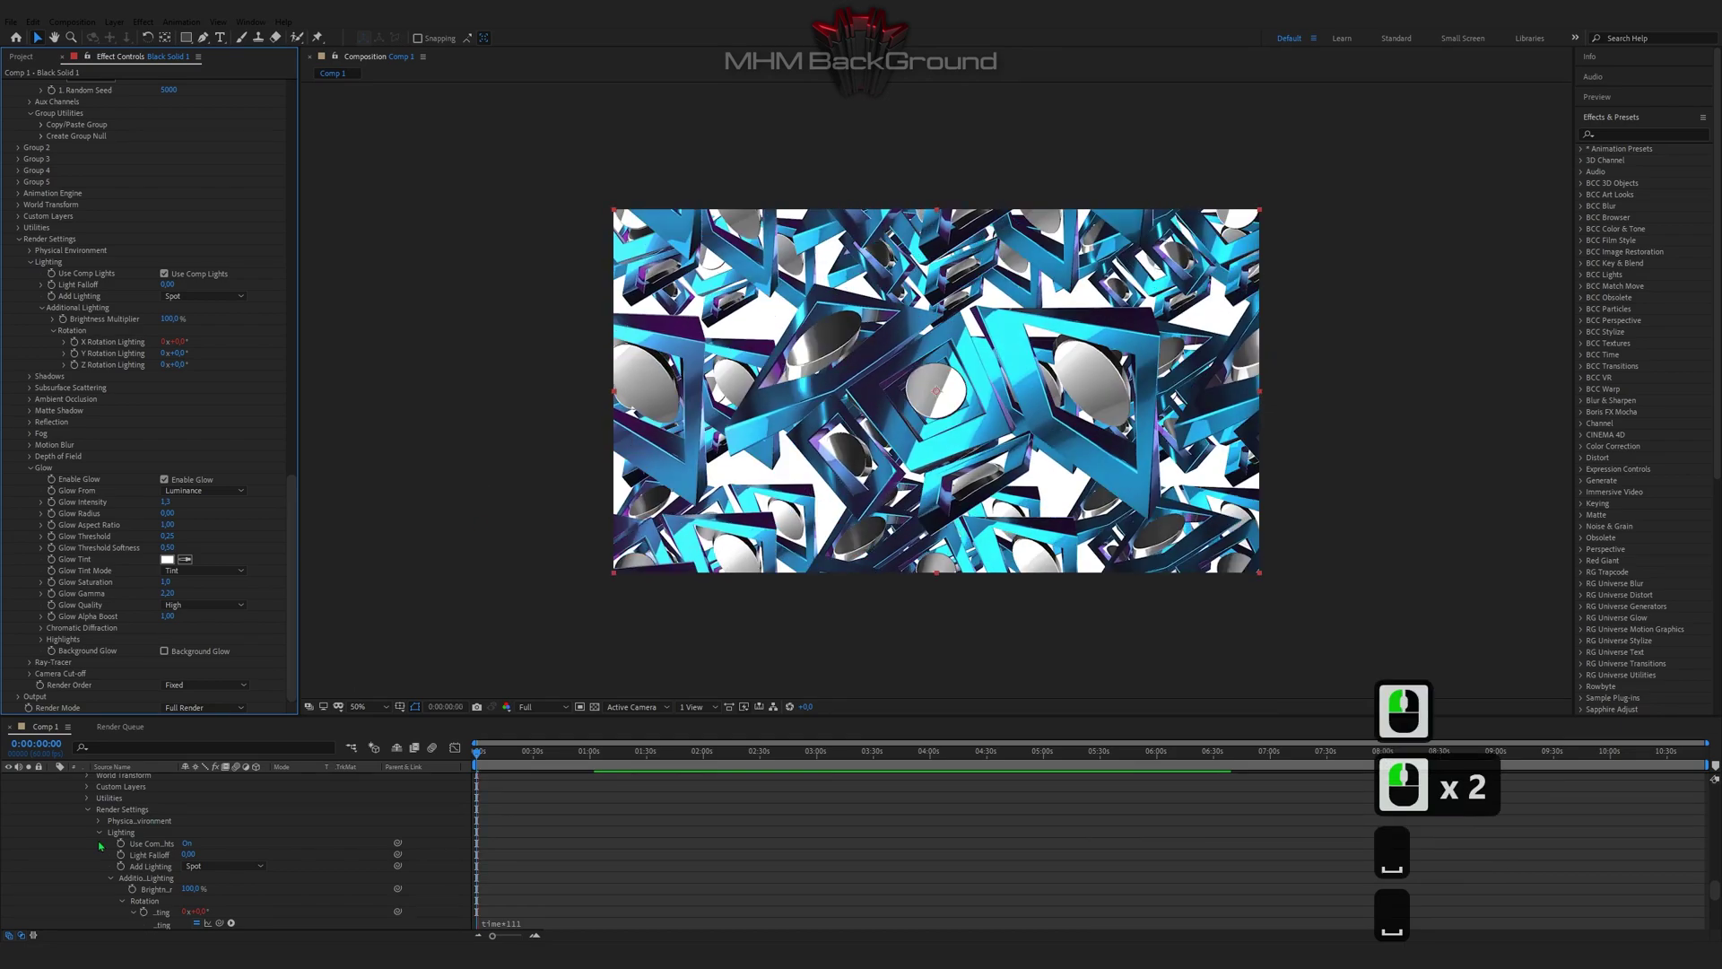
# Search the effects for "glow" and apply the Stylize Glow effect to the adjustment layer
pyautogui.scroll(17, 104, 845)
pyautogui.click(114, 786)
pyautogui.click(126, 778)
pyautogui.click(1623, 133)
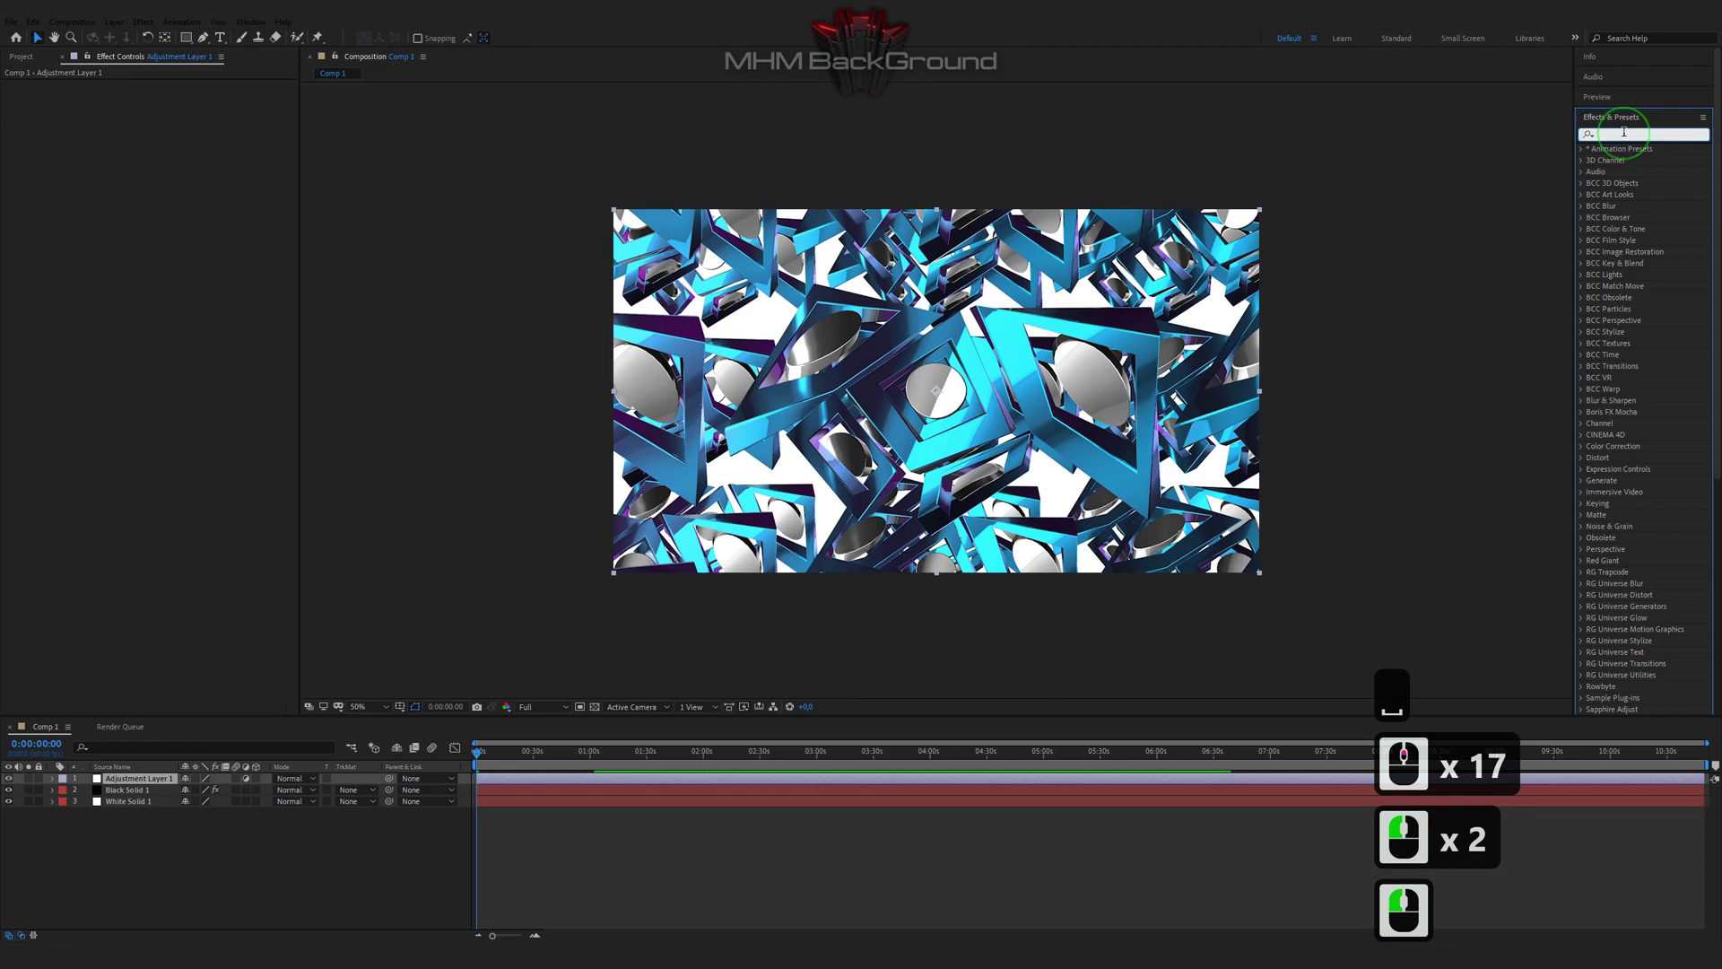
pyautogui.write('glow')
pyautogui.doubleClick(1619, 595)
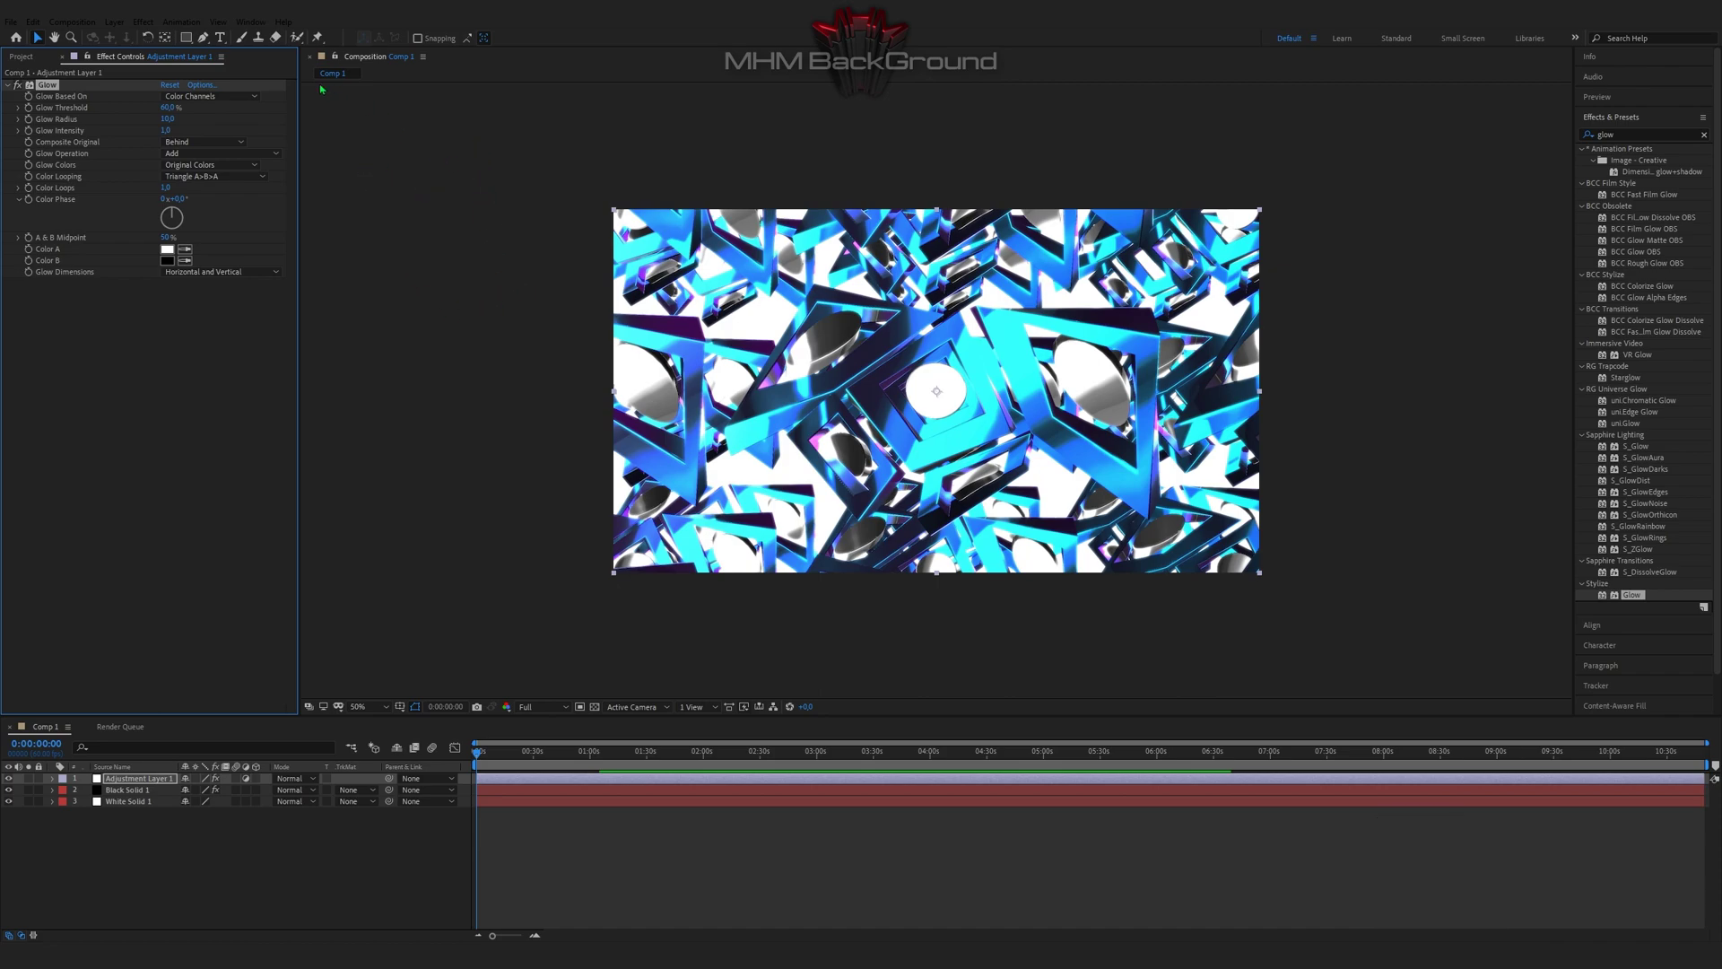
# Set the adjustment layer's Glow Radius to 66 and Glow Intensity to 0.4
pyautogui.click(167, 120)
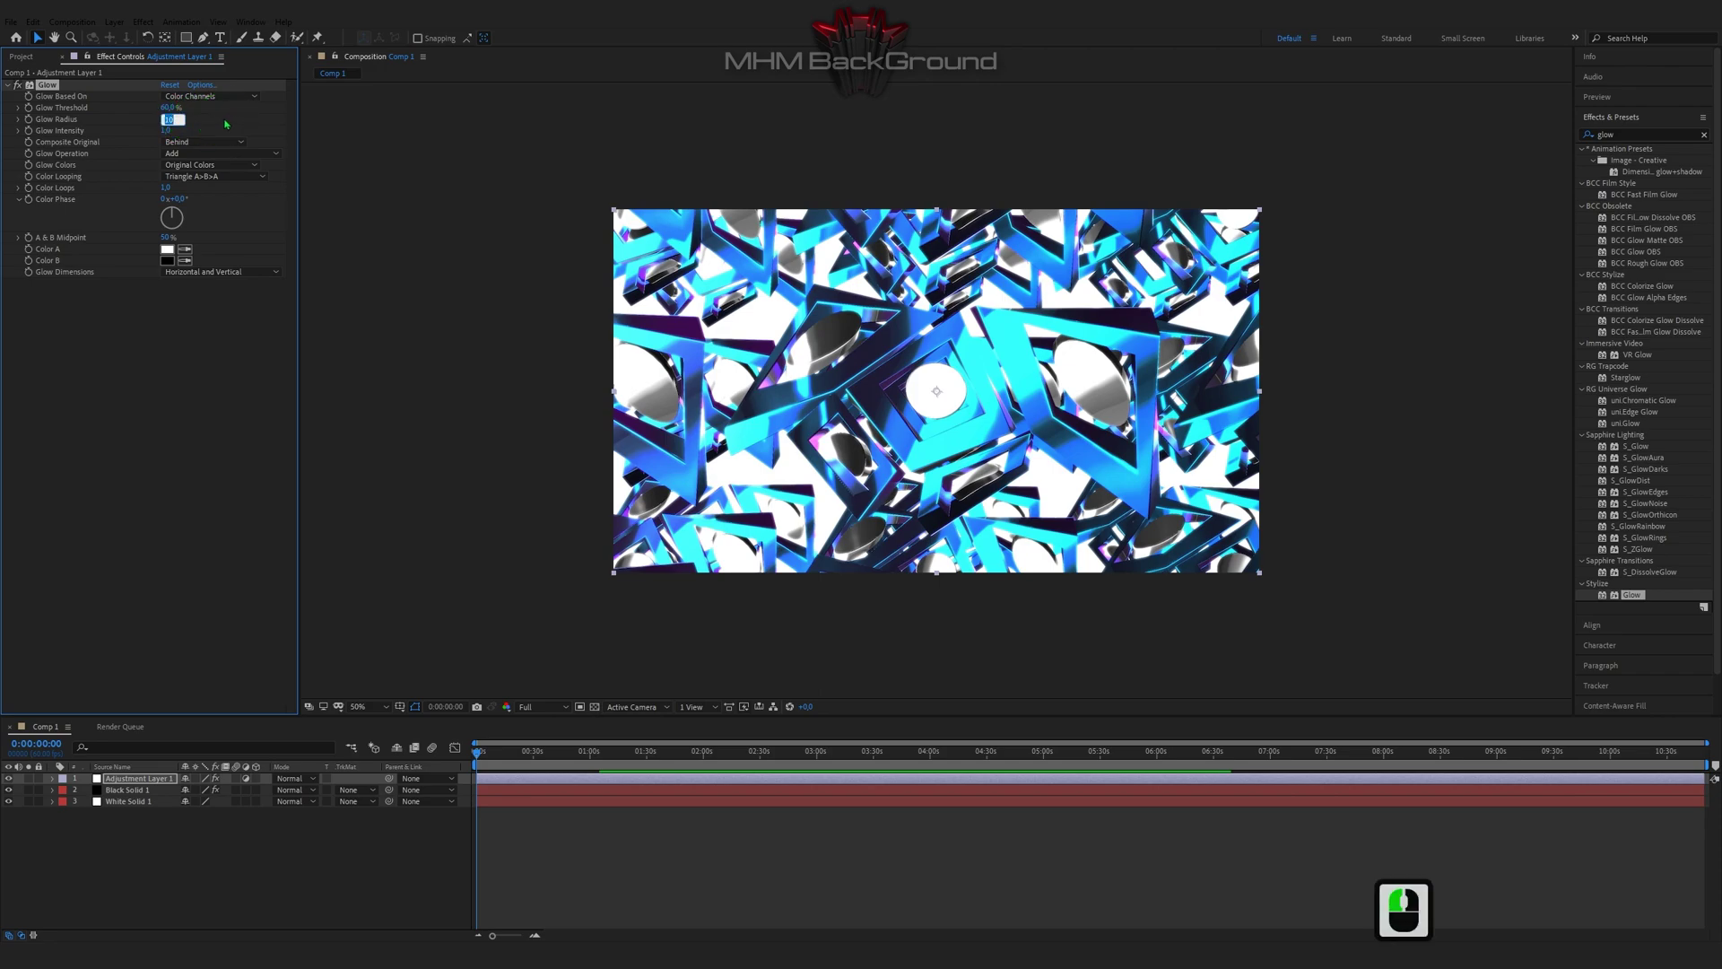
pyautogui.write('66')
pyautogui.doubleClick(166, 130)
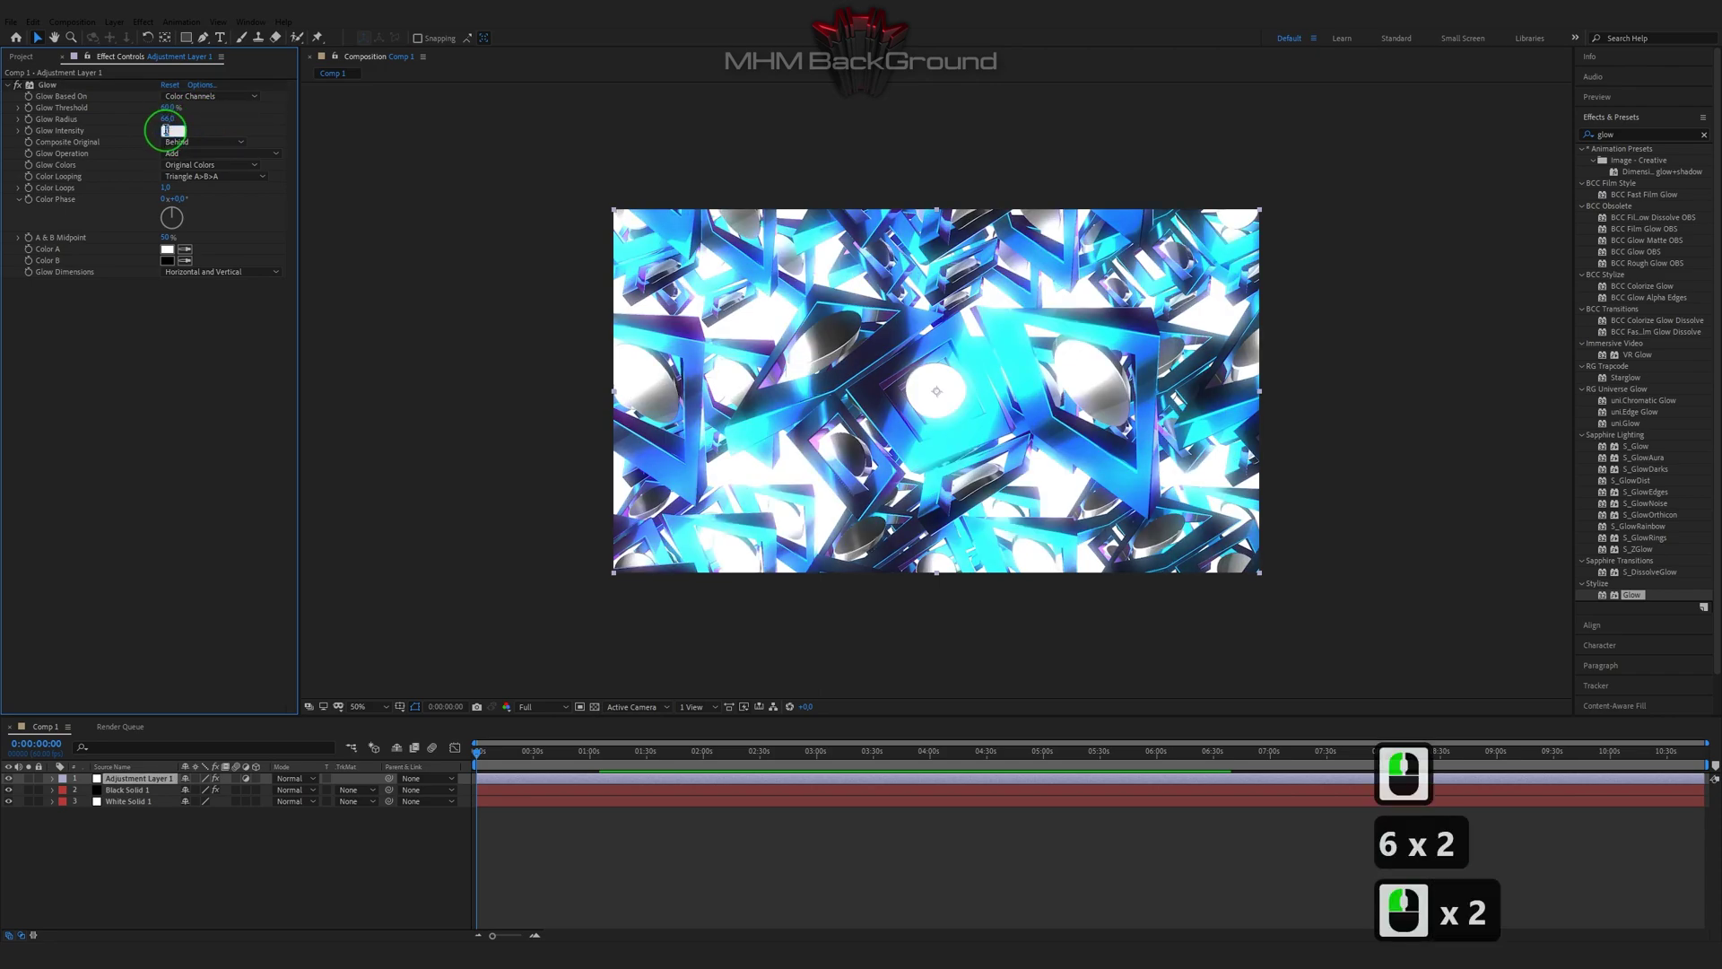
pyautogui.write('0.4')
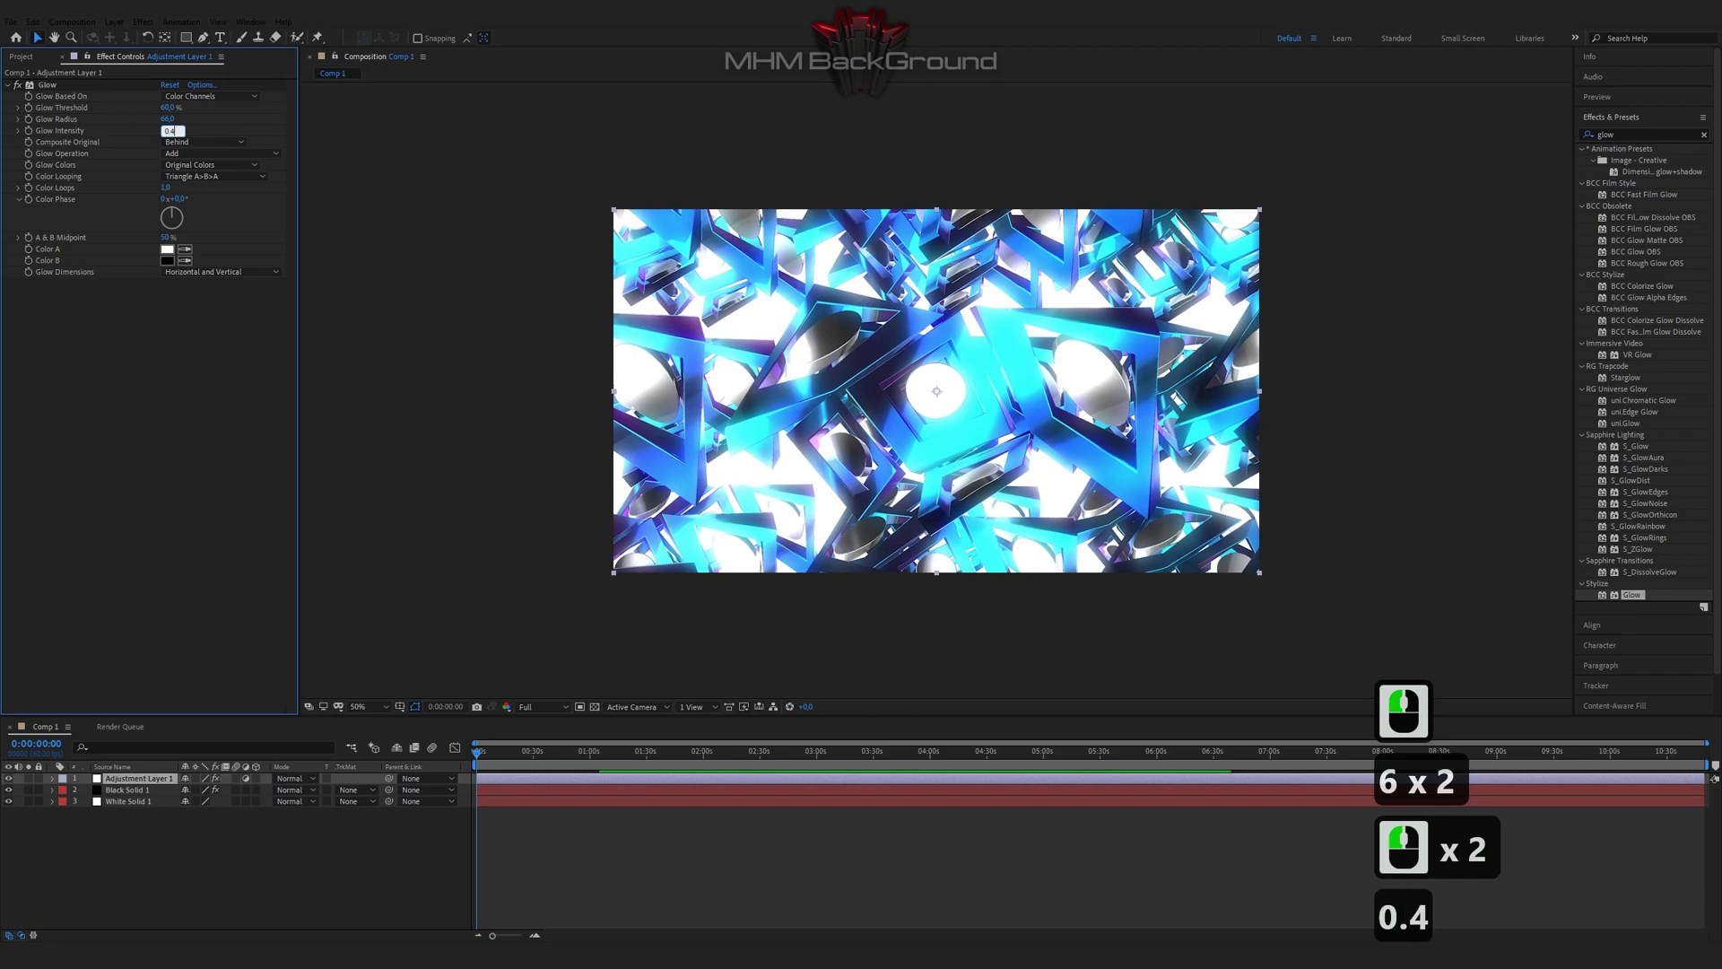
pyautogui.press('Return')
# Preview the finished background, including at 100% magnification, to examine the final glow and motion
pyautogui.press('space')
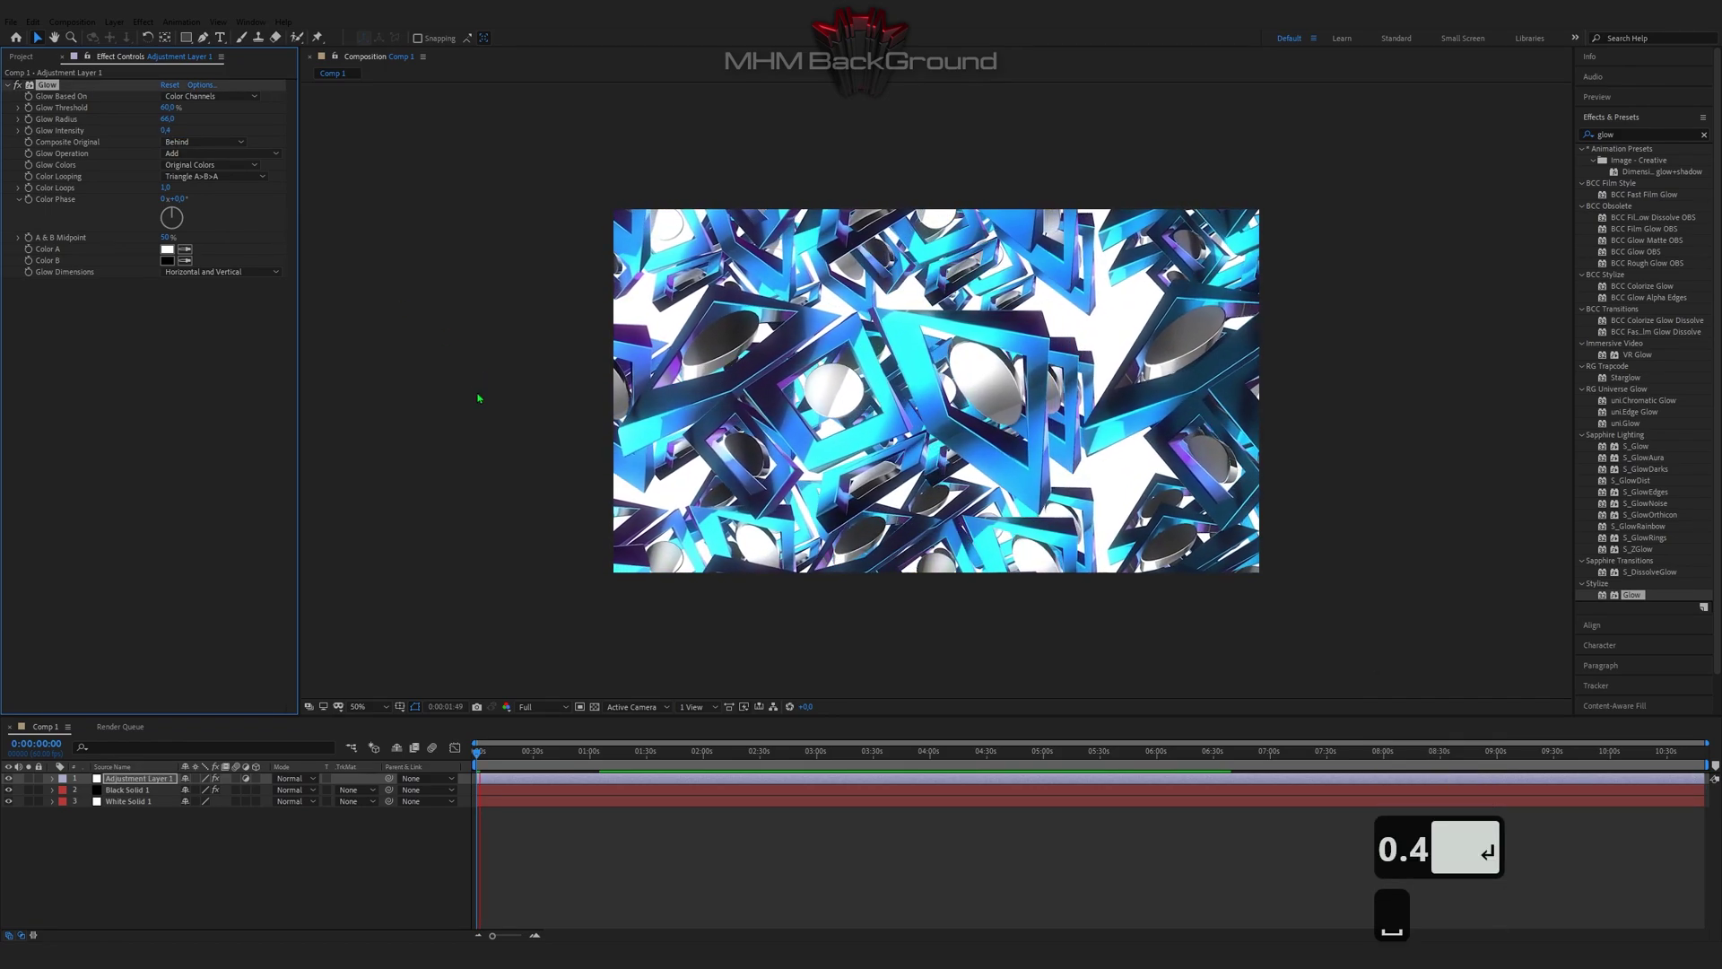
pyautogui.press('space')
pyautogui.press('space')
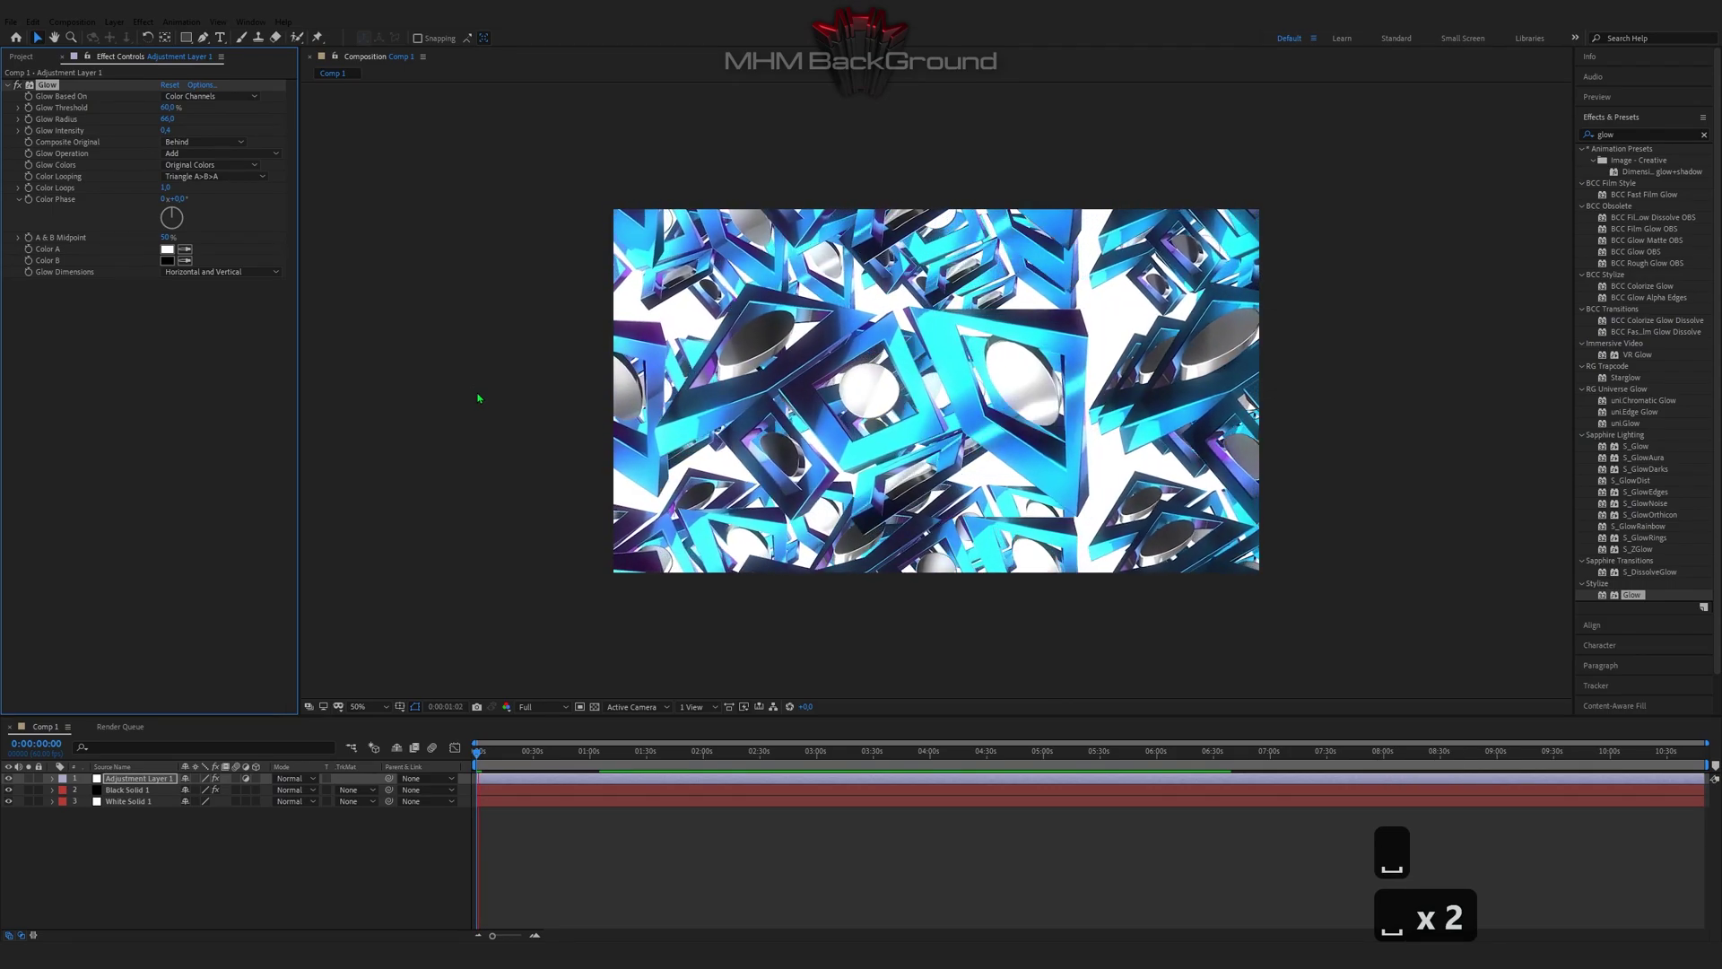
pyautogui.press('space')
pyautogui.press('space')
pyautogui.press('space')
pyautogui.scroll(2, 479, 398)
pyautogui.press('space')
pyautogui.press('space')
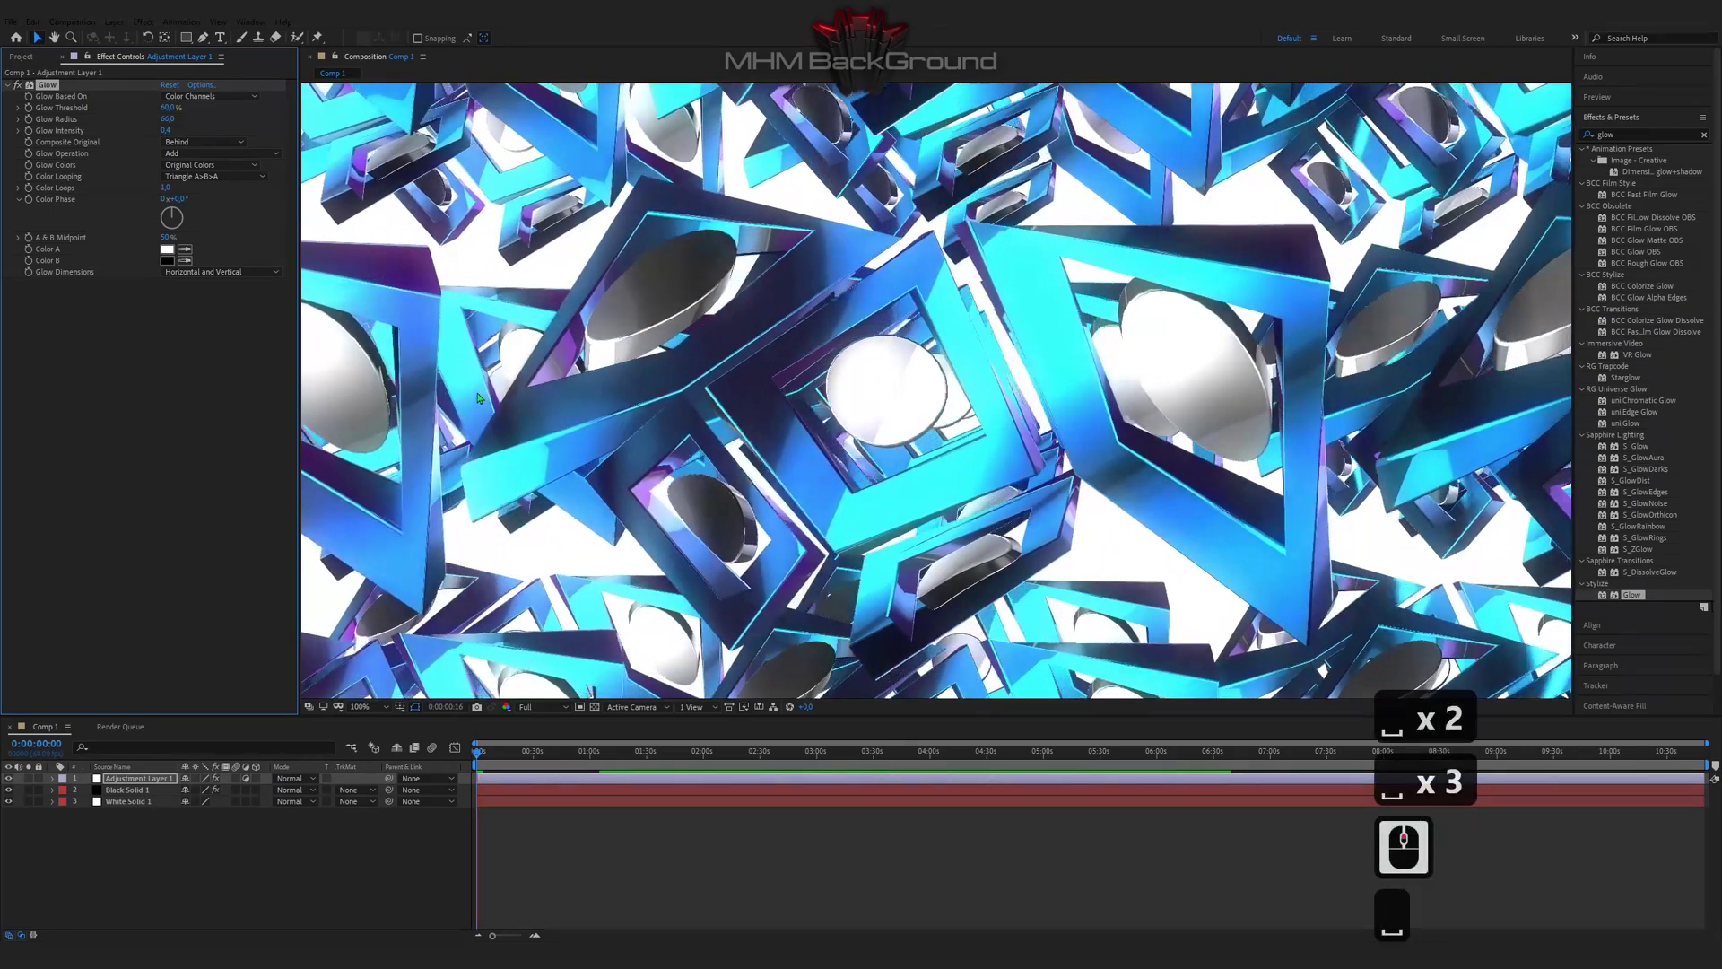
pyautogui.scroll(-2, 479, 399)
pyautogui.press('shift')
pyautogui.hotkey('shift', 'd')
pyautogui.press('o')
pyautogui.press('n')
pyautogui.press('e')
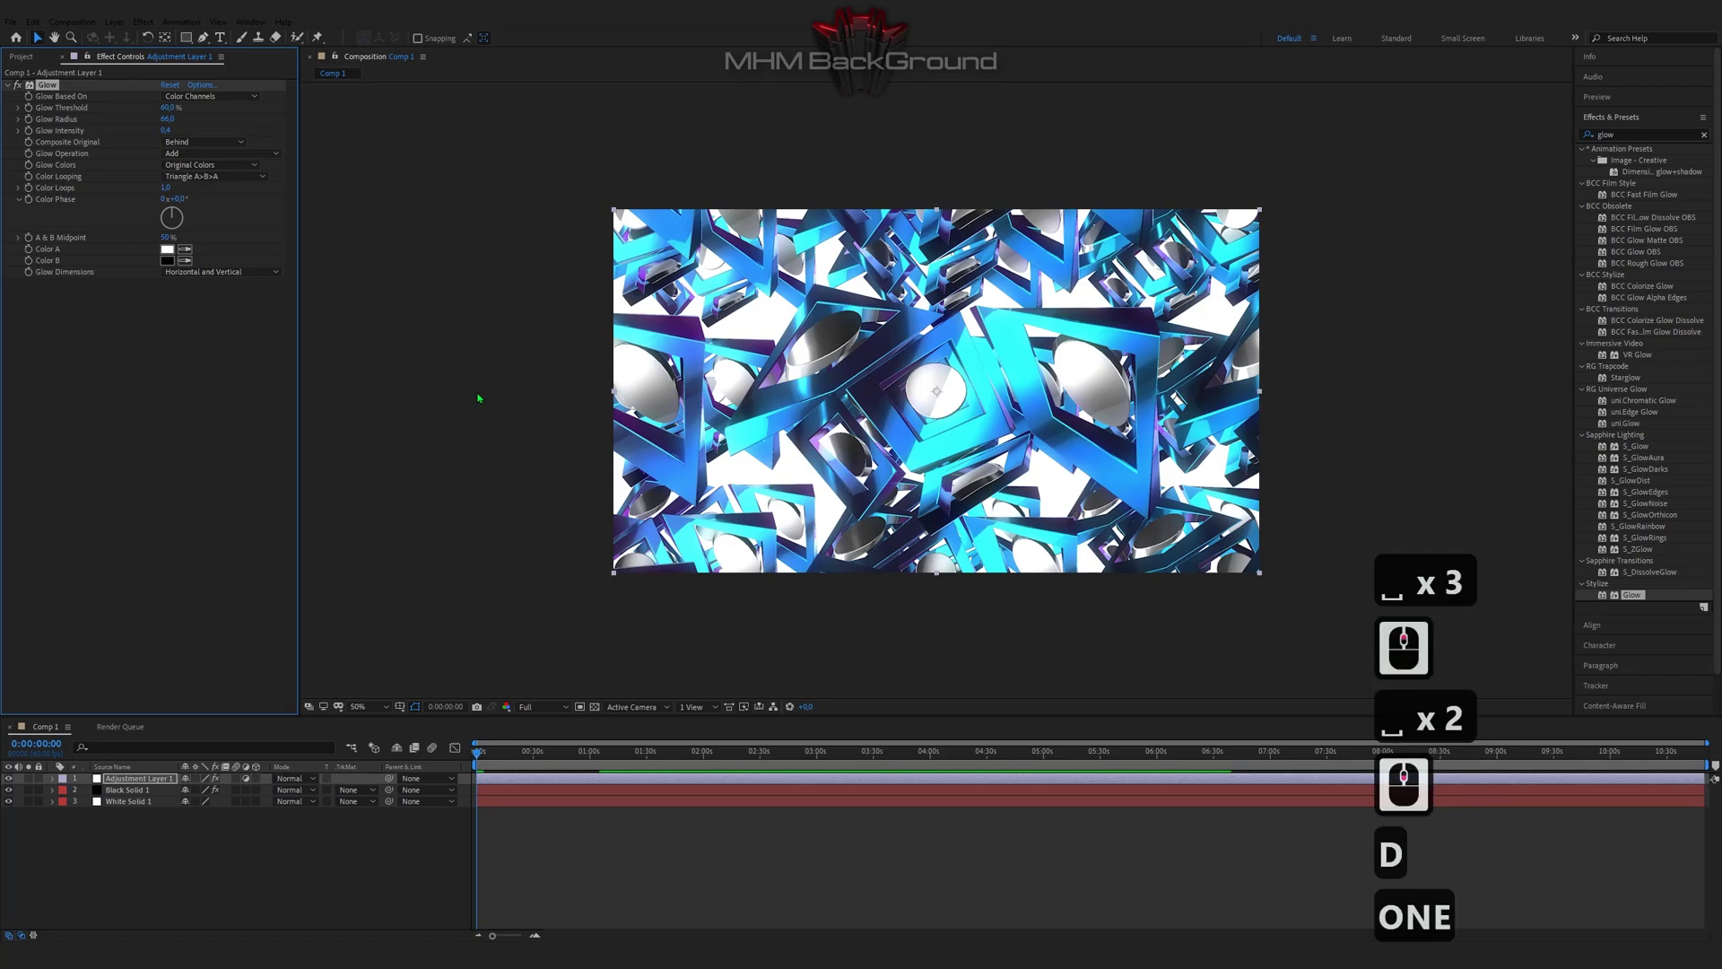